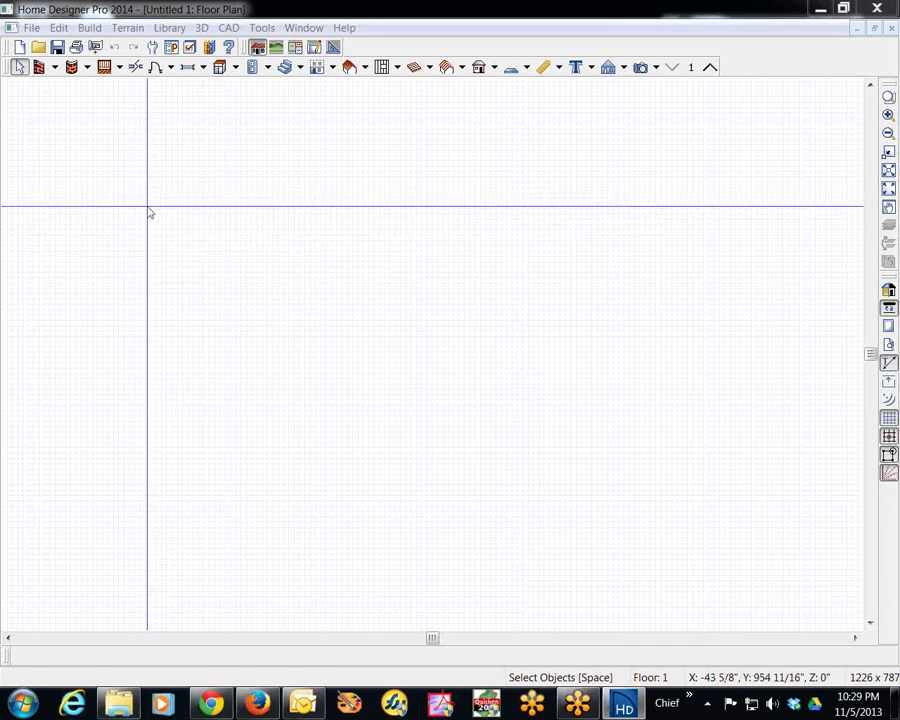
Draw a closed rectangle of straight exterior walls, which gets an automatic 8:12 hip roof
click(57, 68)
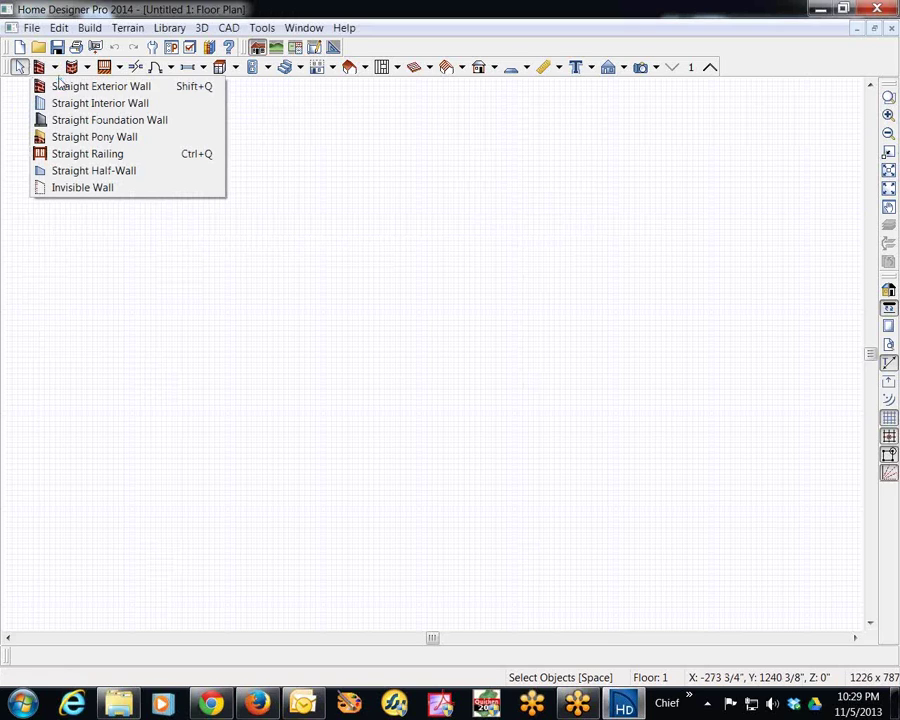
click(62, 88)
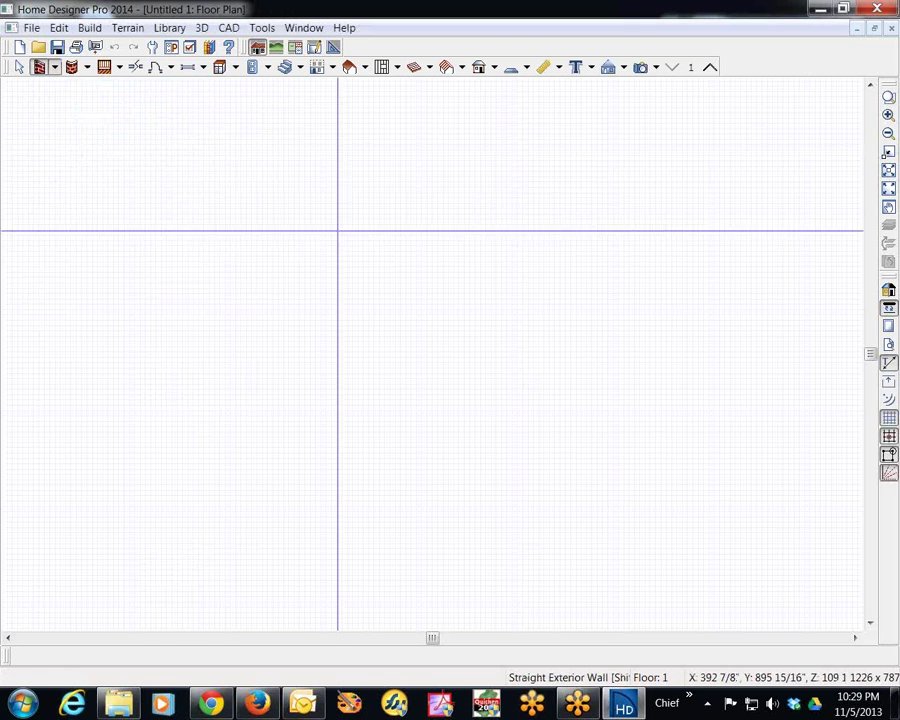
drag(307, 267, 413, 268)
mouse_move(413, 268)
mouse_down()
mouse_move(413, 350)
mouse_move(344, 356)
mouse_move(311, 356)
mouse_move(308, 268)
mouse_up()
scroll(341, 362, up, 2)
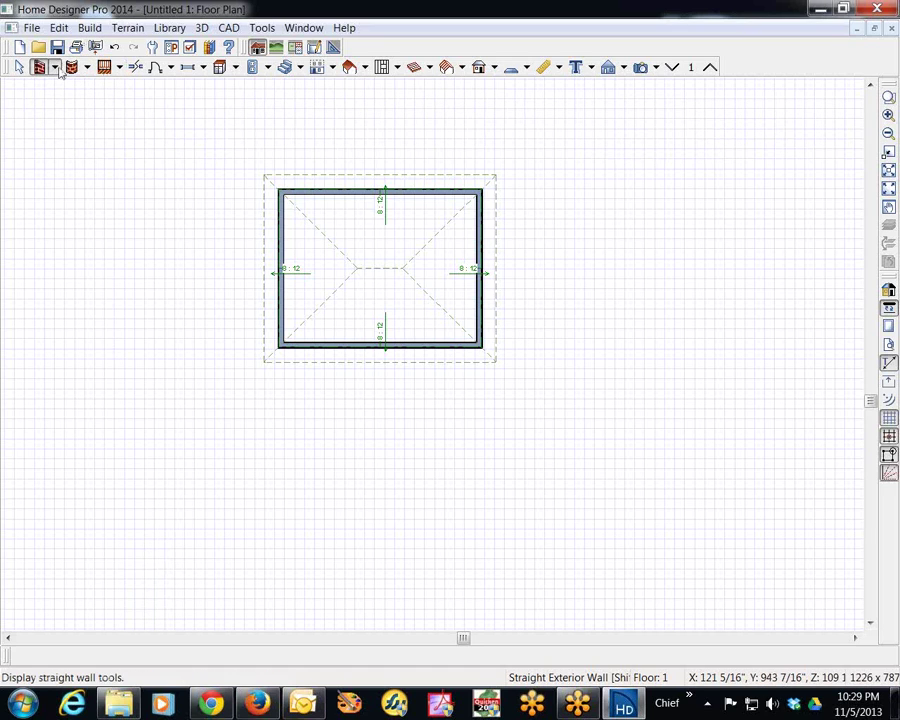
Draw a straight deck railing off the south wall enclosing a 16'-3" x 5'-6" deck
click(120, 67)
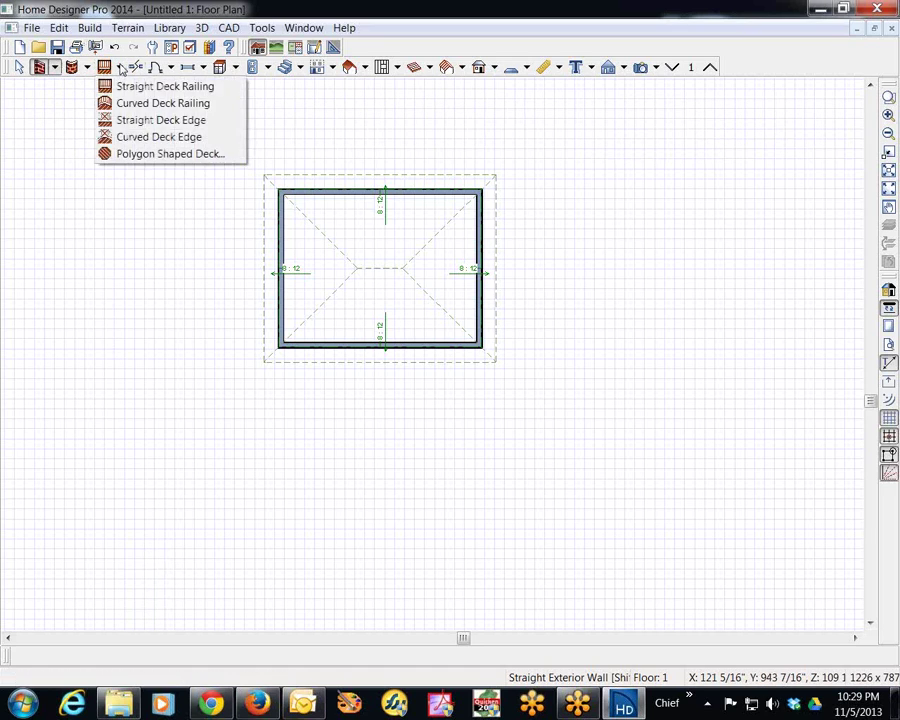
click(141, 88)
mouse_move(469, 351)
mouse_down()
mouse_move(470, 405)
mouse_move(296, 404)
mouse_move(306, 325)
mouse_move(305, 341)
mouse_up()
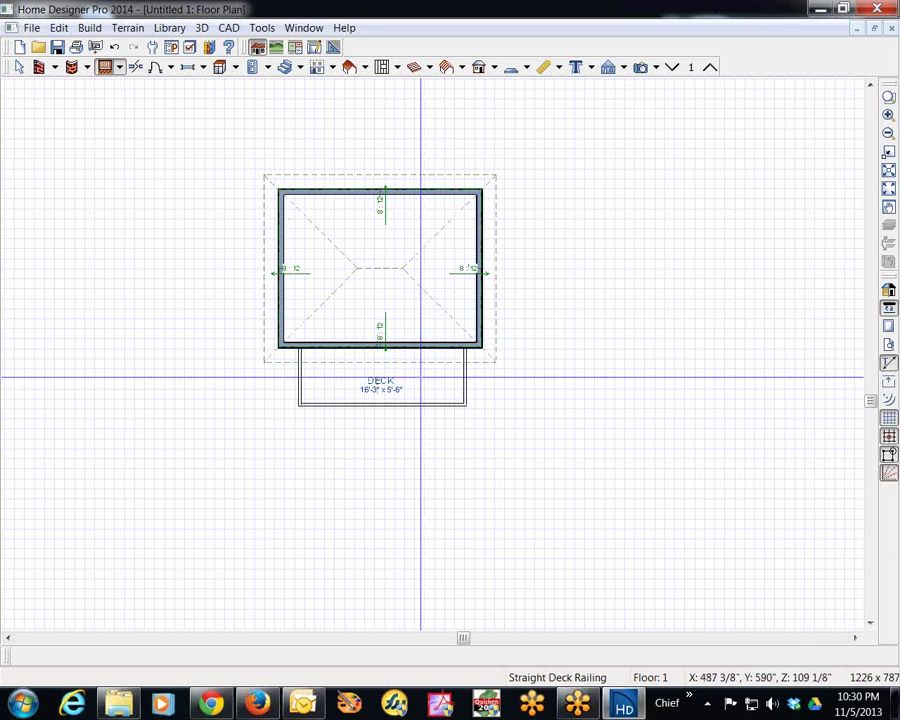
Check Roof Over This Room in the deck's Structure settings so the hip roof extends over it
right_click(421, 379)
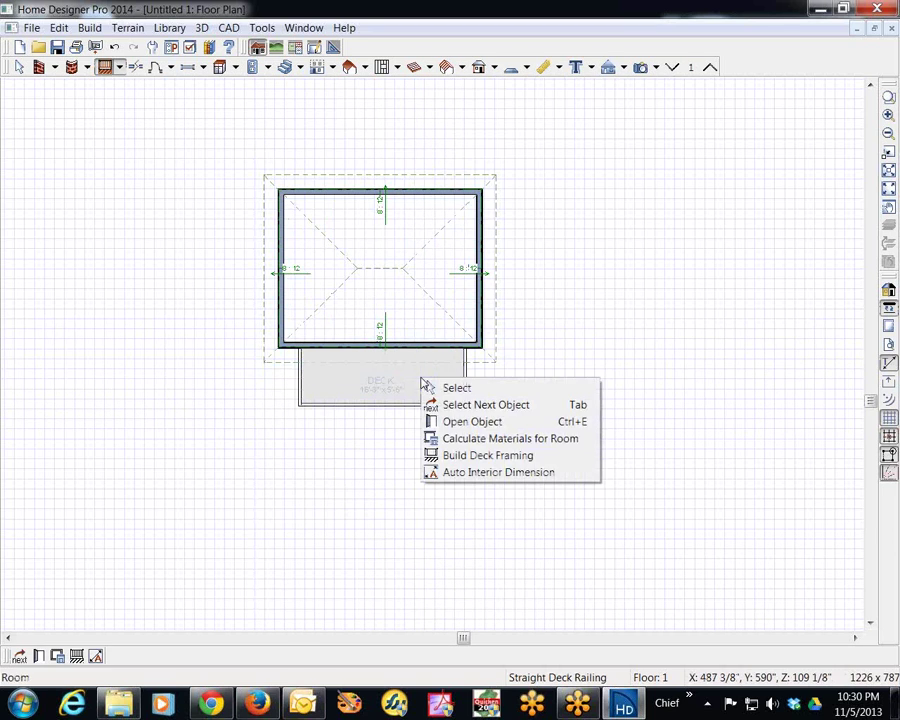
click(472, 422)
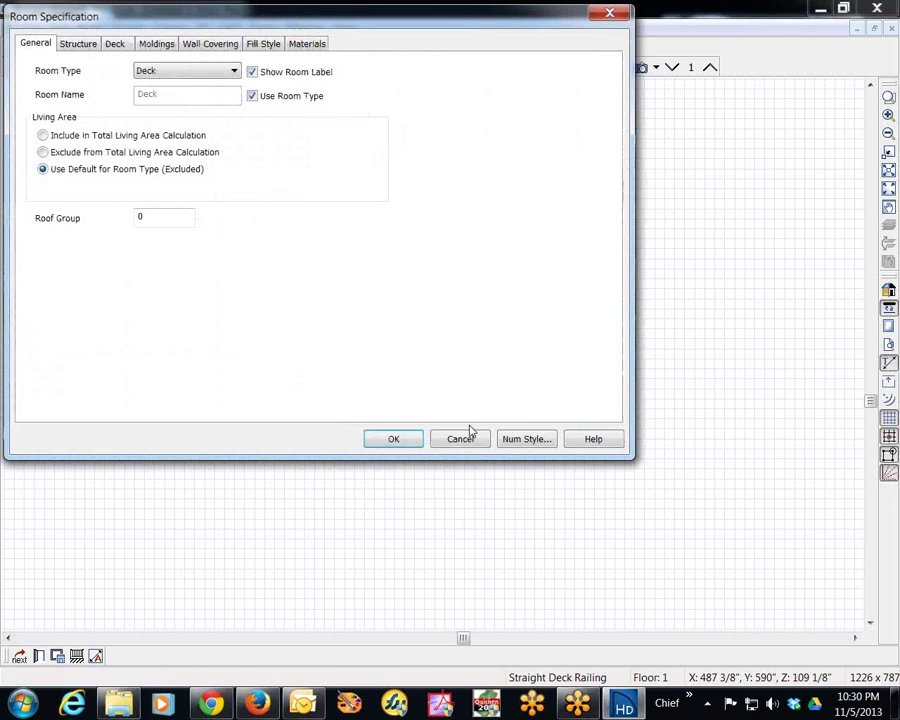
click(78, 44)
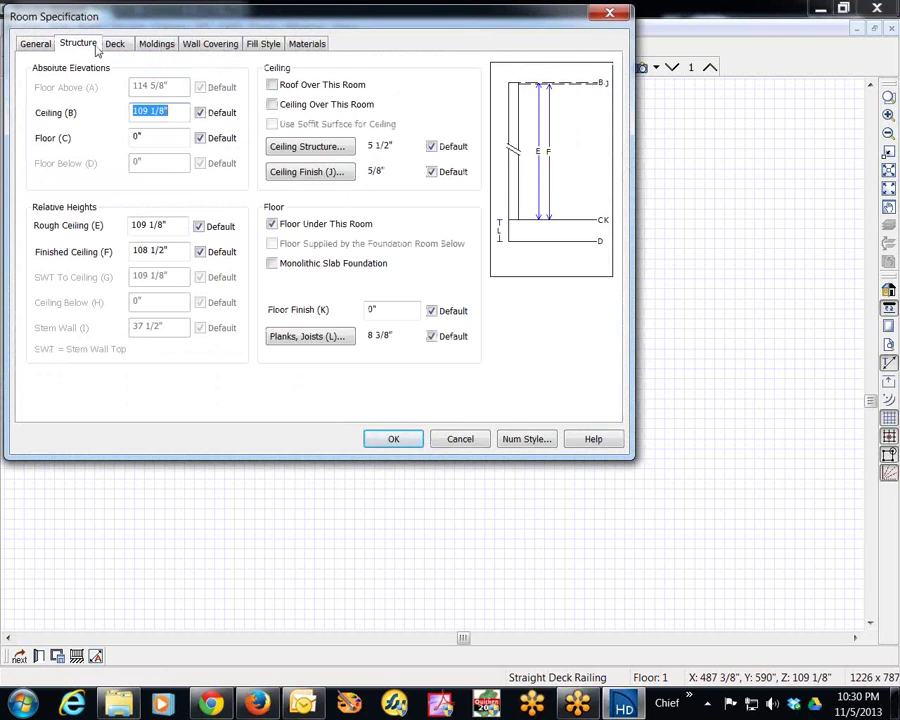
click(282, 88)
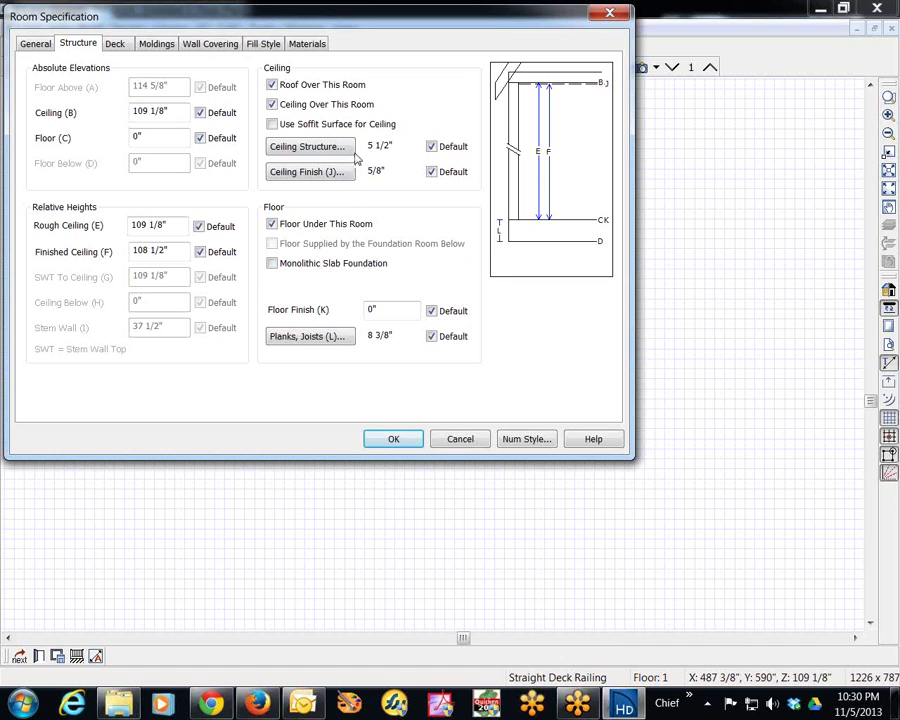
click(393, 442)
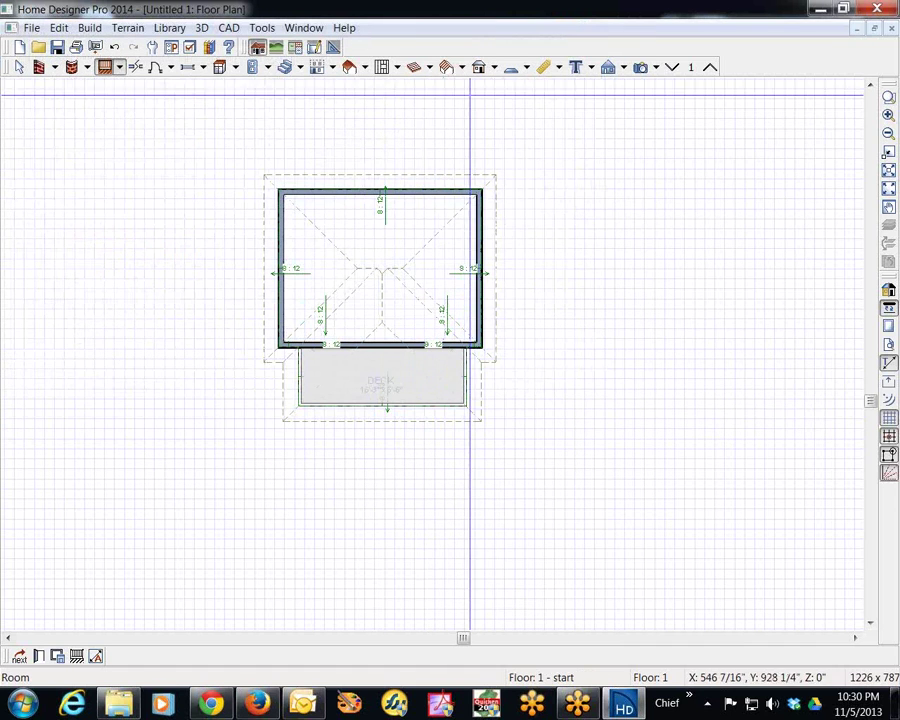
Open an Orthographic Full Overview and orbit it so the deck faces front-left
click(641, 67)
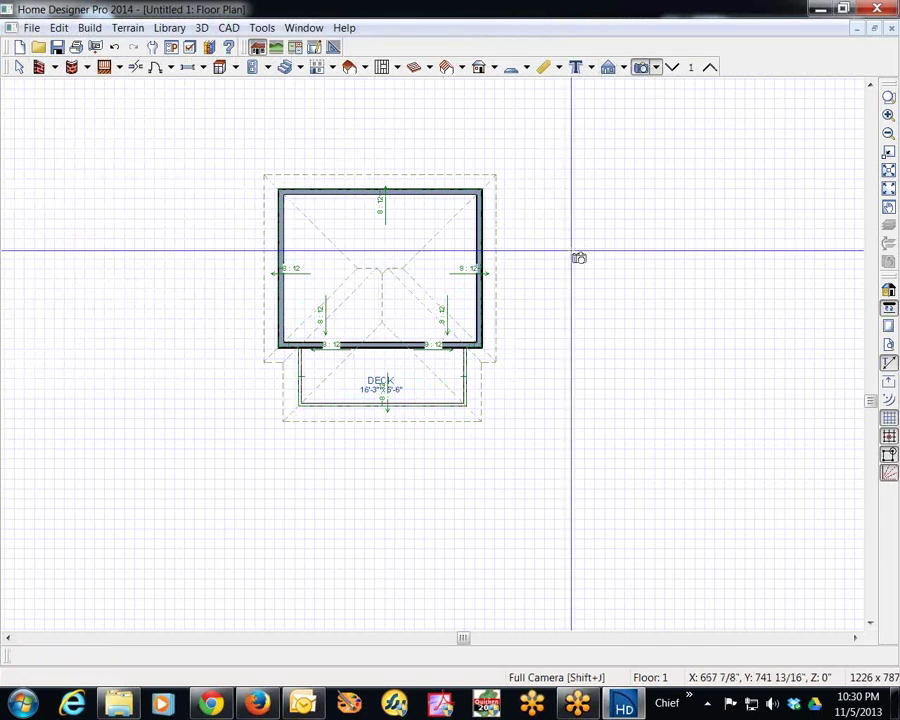
click(625, 68)
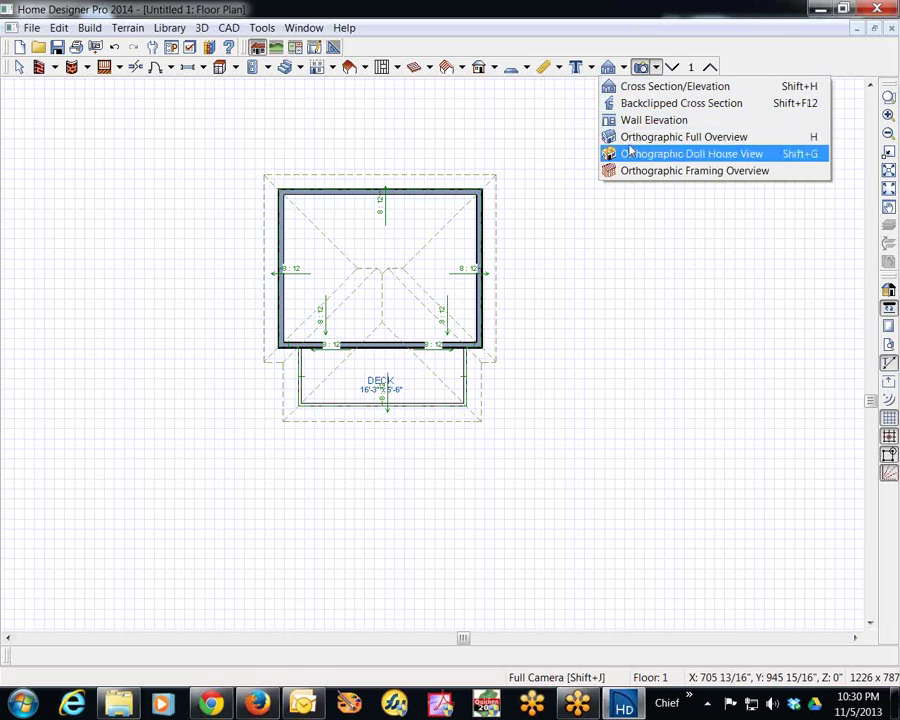
click(635, 137)
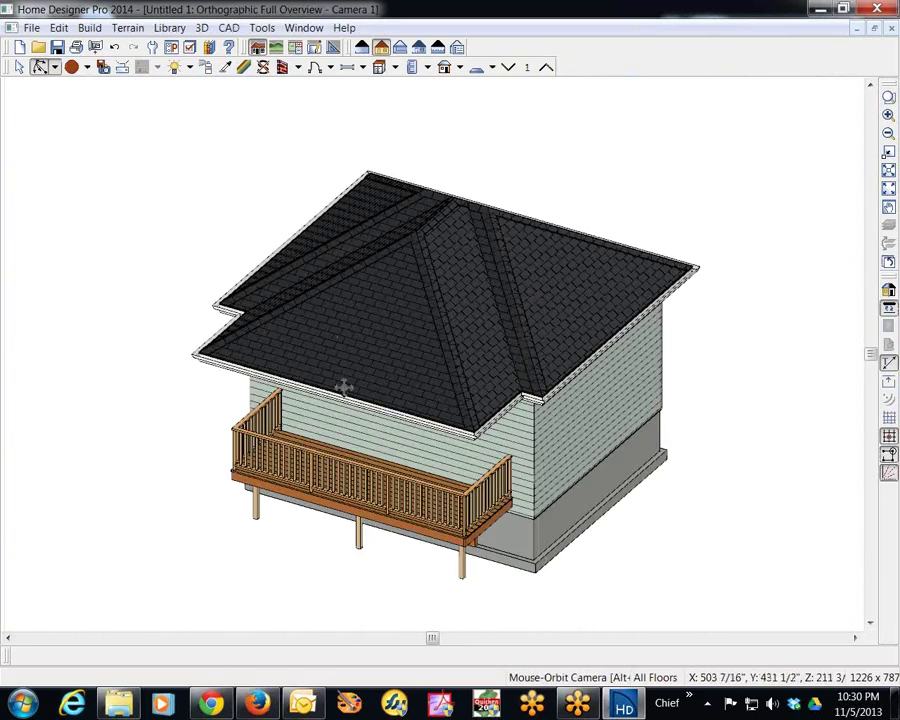
drag(344, 386, 498, 392)
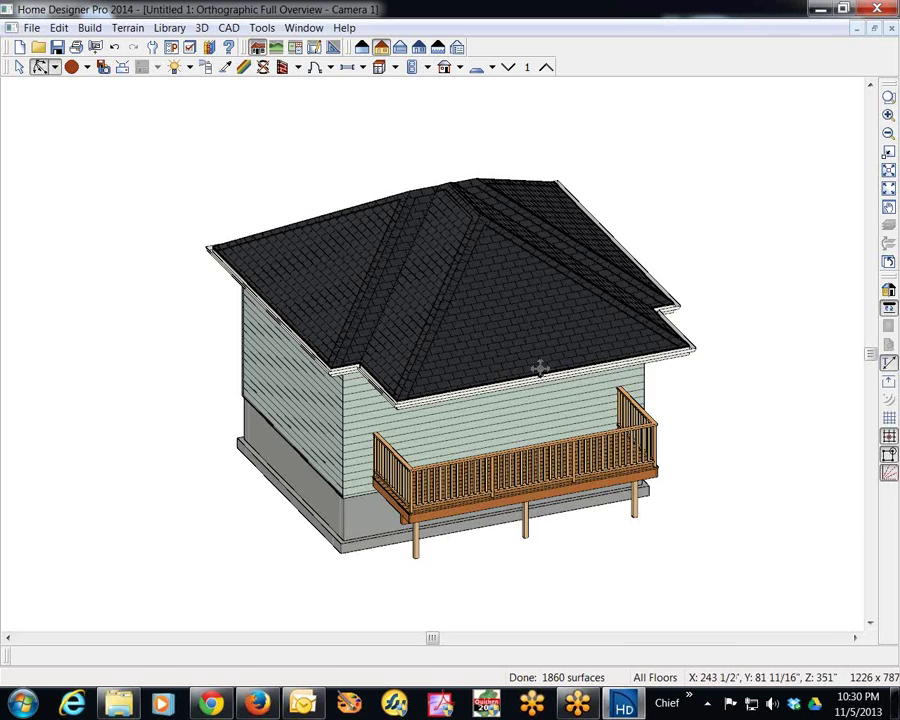
drag(539, 369, 383, 373)
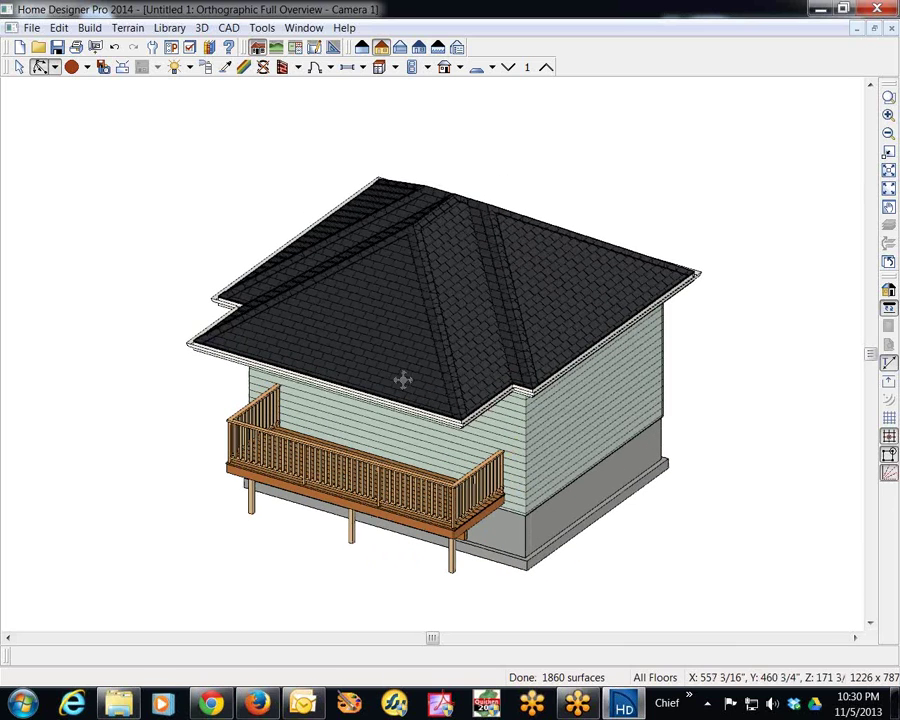
key(space)
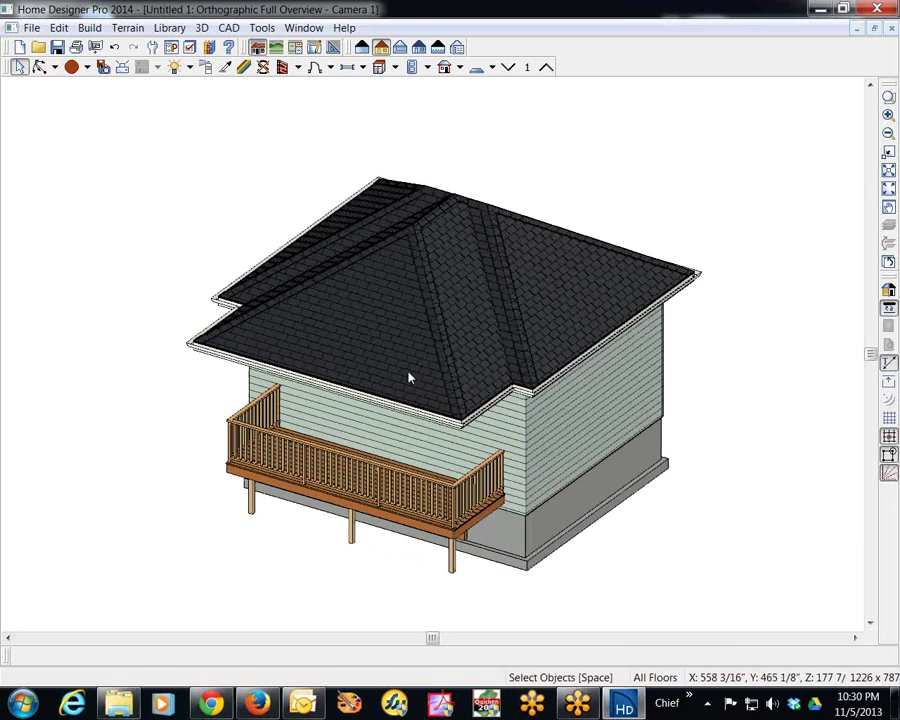
Close the 3D overview and zoom the floor plan in on the house and deck
click(891, 30)
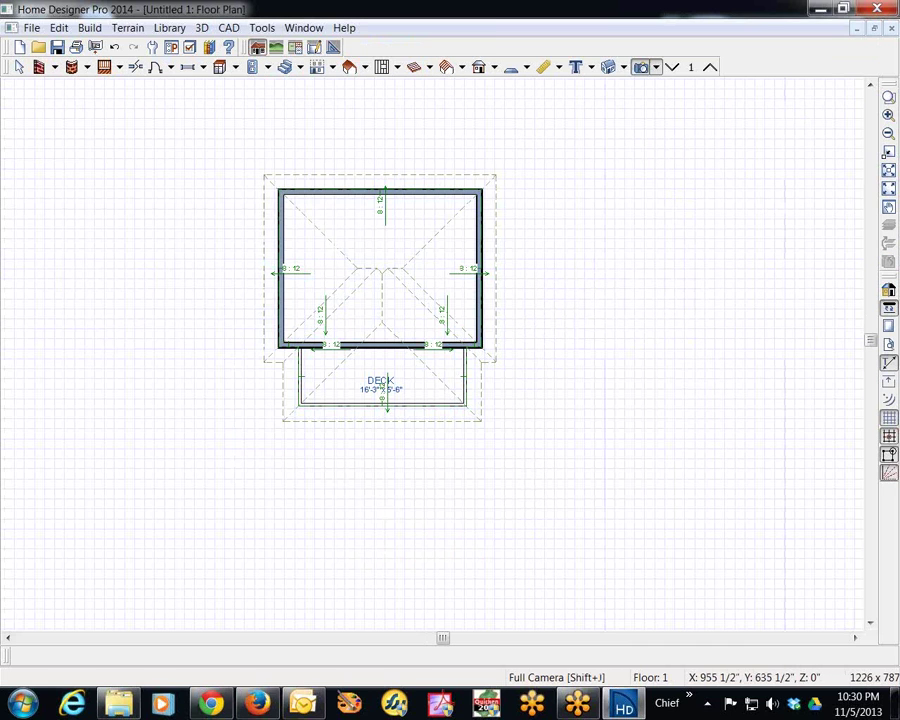
click(888, 97)
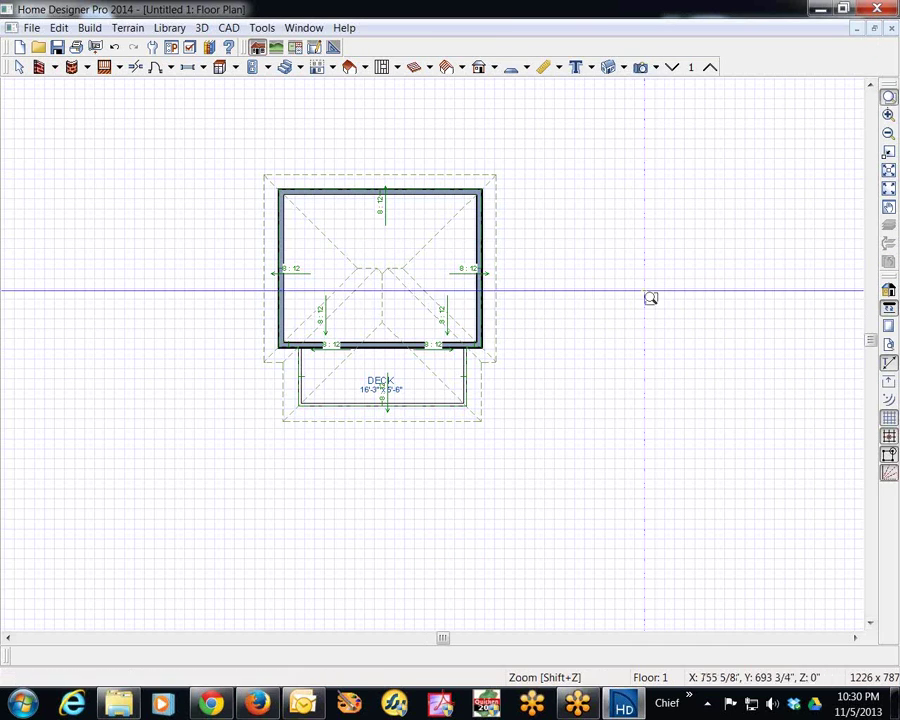
drag(201, 253, 510, 446)
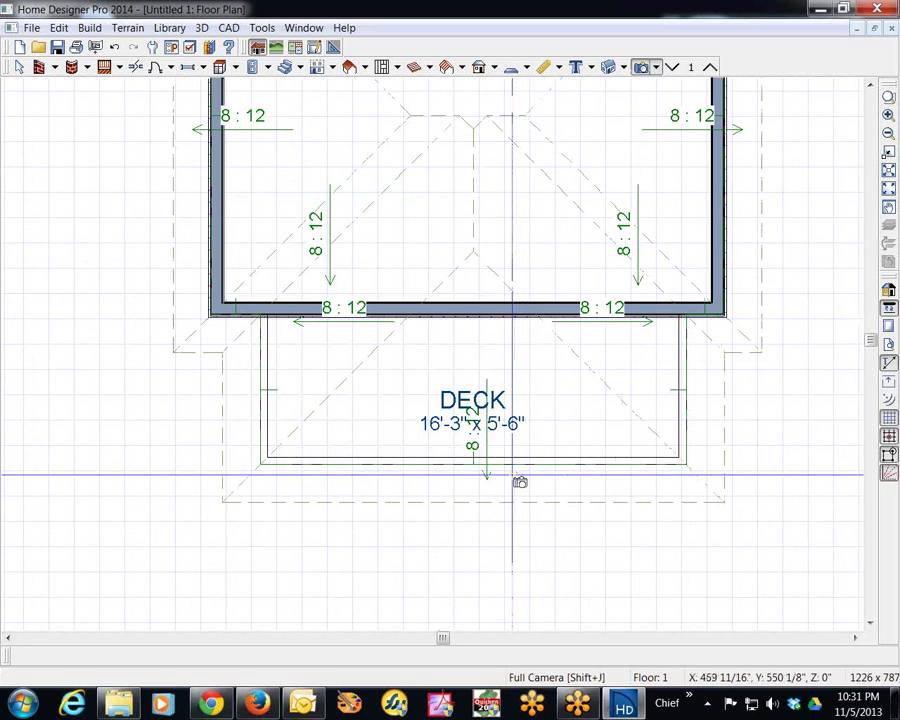
key(space)
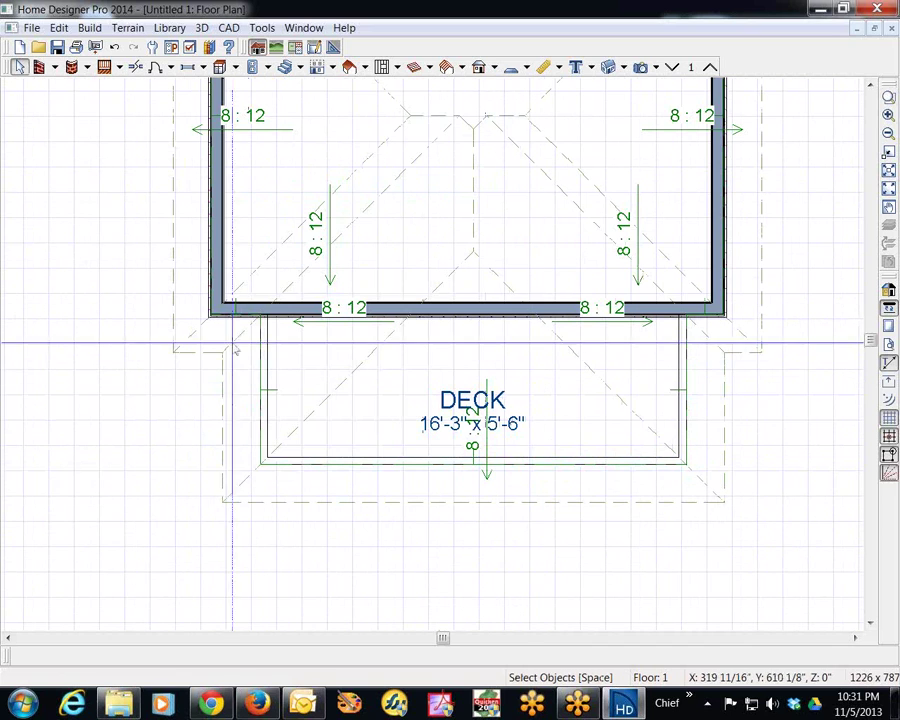
Restore the plan to a framed window and open a new Orthographic Full Overview (Camera 2)
click(380, 466)
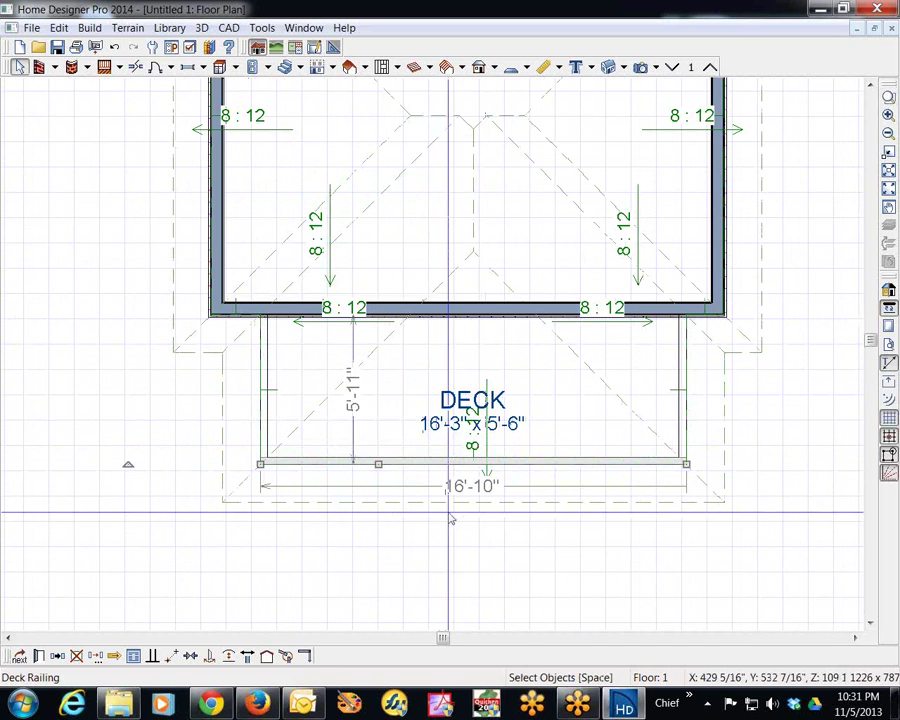
click(826, 196)
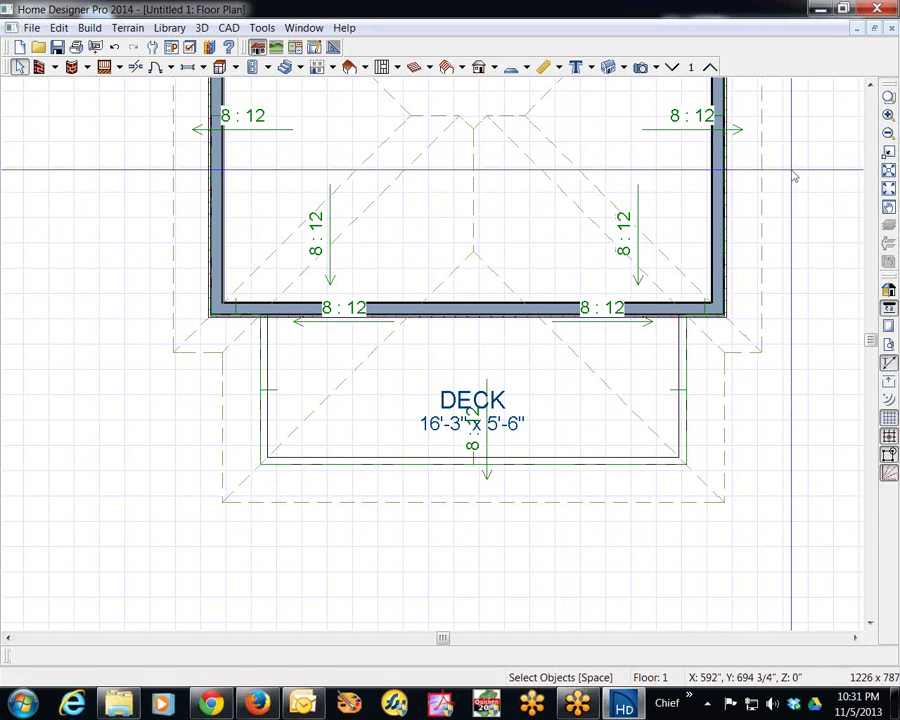
key(ctrl+F5)
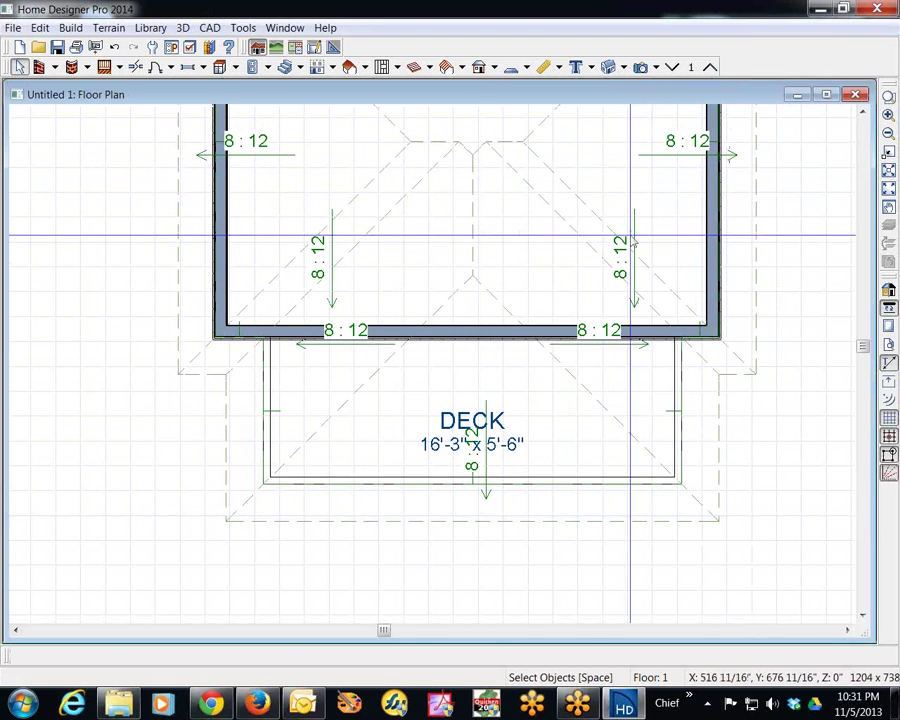
click(611, 70)
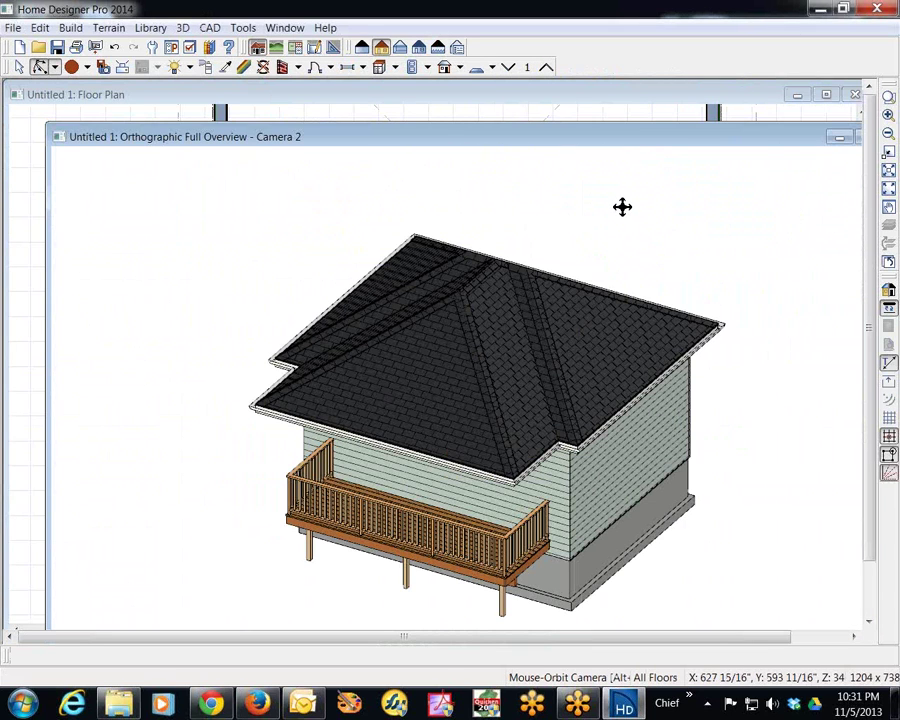
Tile the Camera 2 and floor plan windows side by side and select the deck railing
key(alt+w)
key(v)
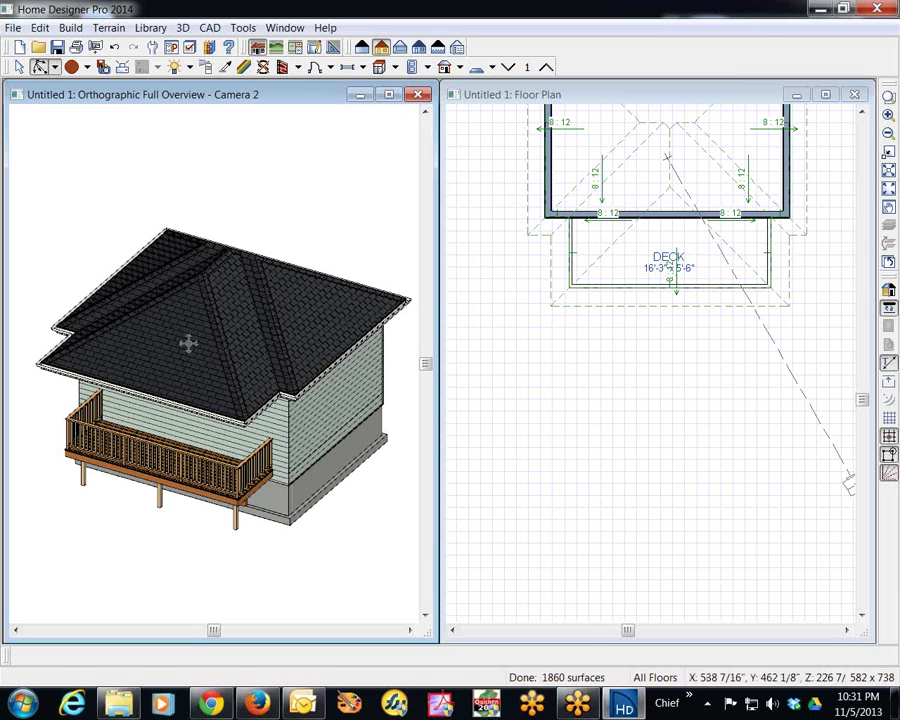
click(646, 296)
Make the deck railing a Full Gable Wall in its Roof settings
right_click(645, 291)
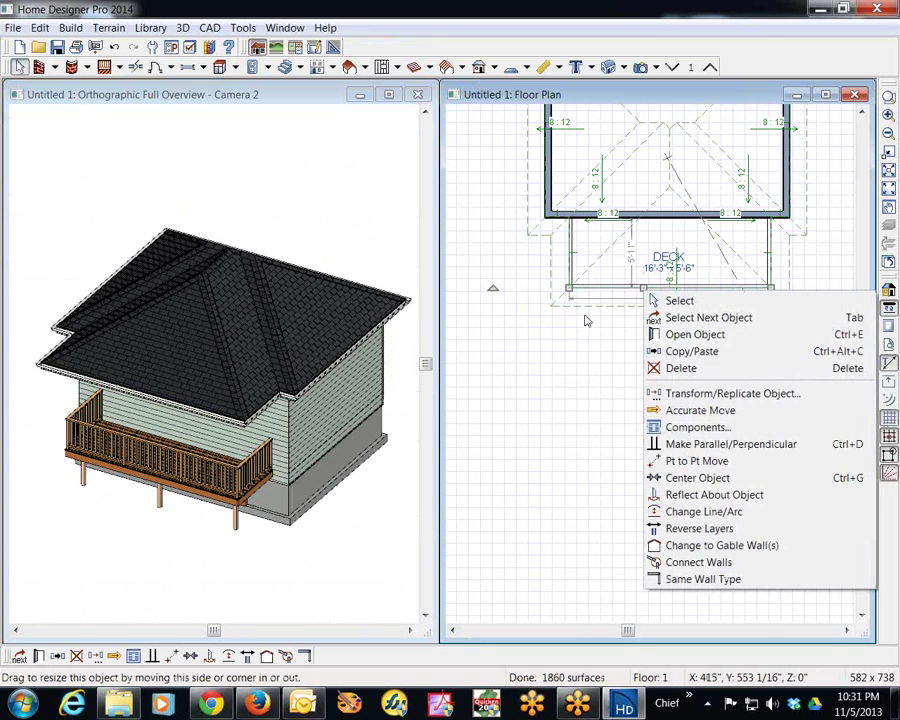
click(676, 338)
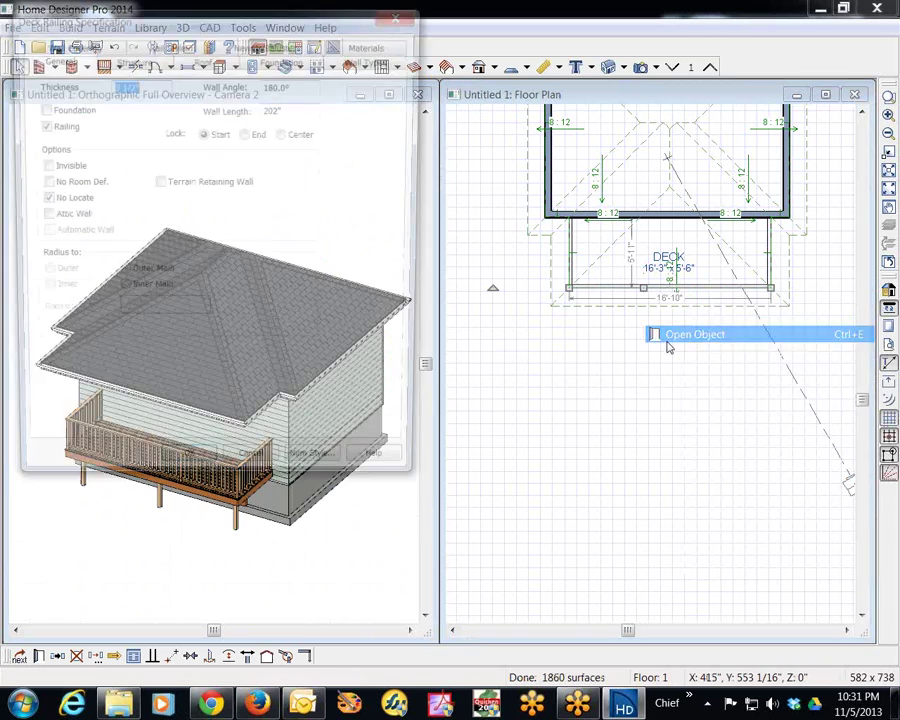
click(200, 60)
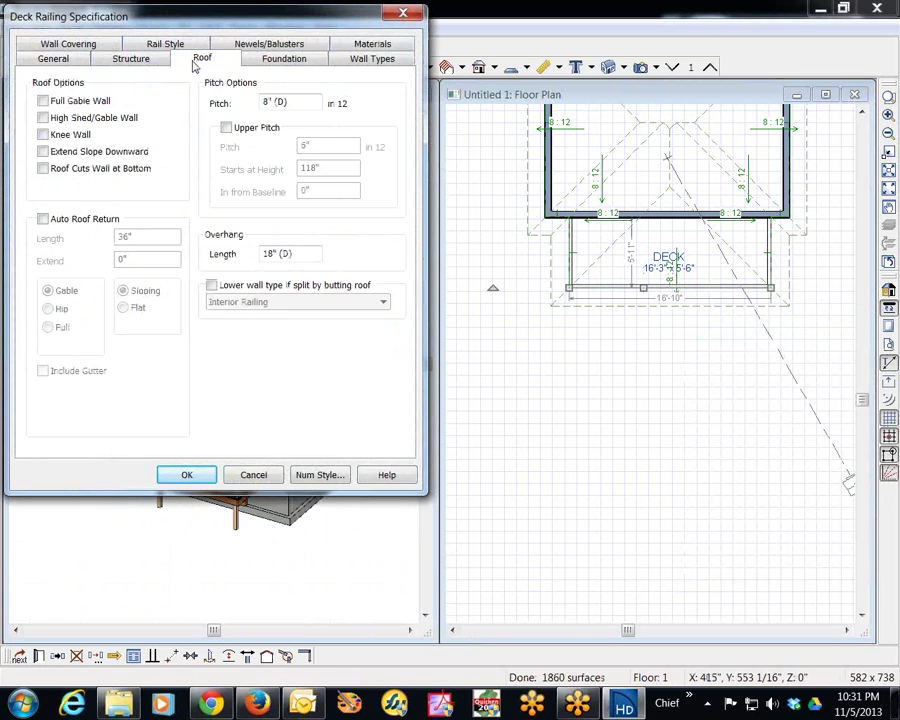
click(43, 101)
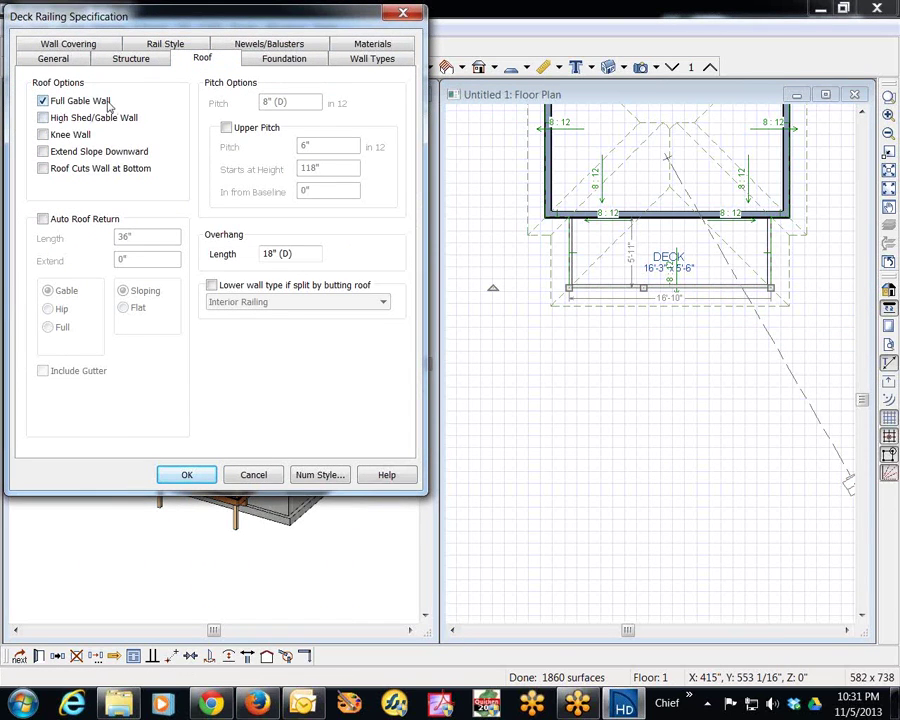
click(190, 474)
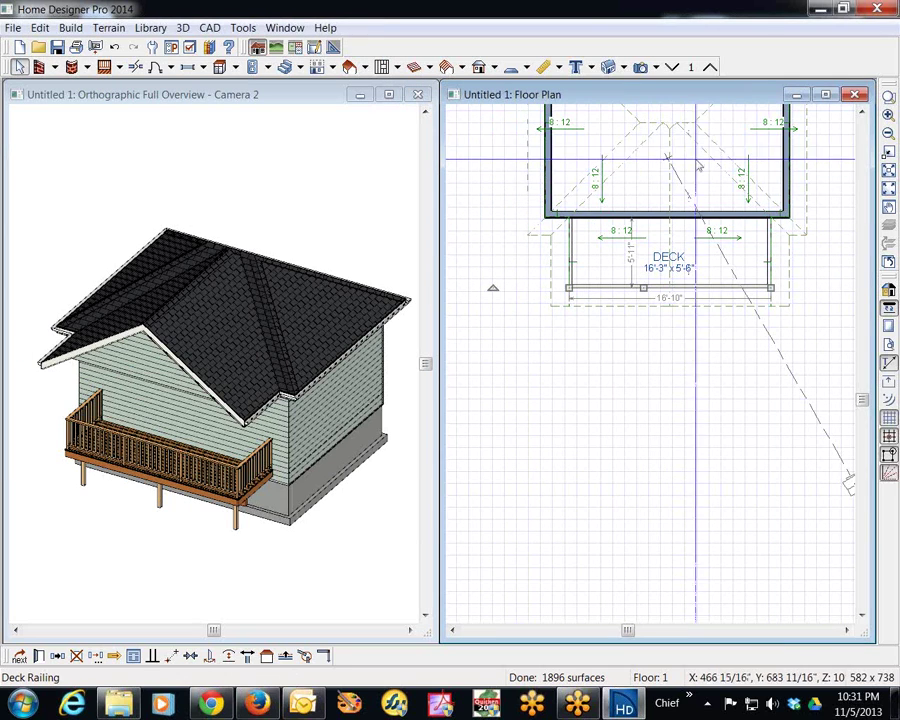
scroll(870, 118, up, 5)
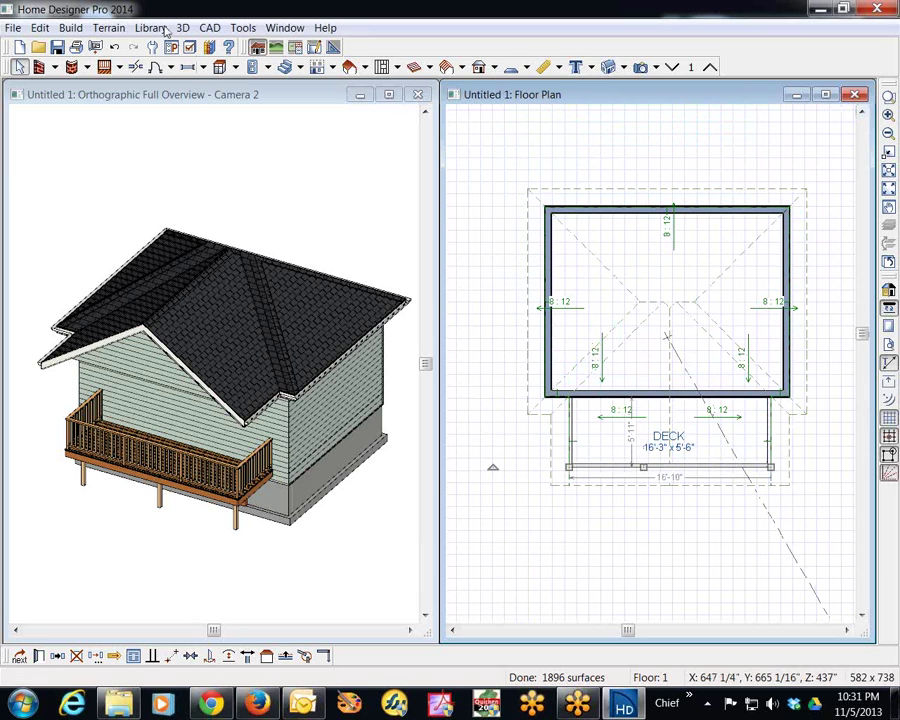
Rebuild the roofs through Build Roof with a 12-in-12 pitch
click(72, 28)
click(552, 102)
click(70, 28)
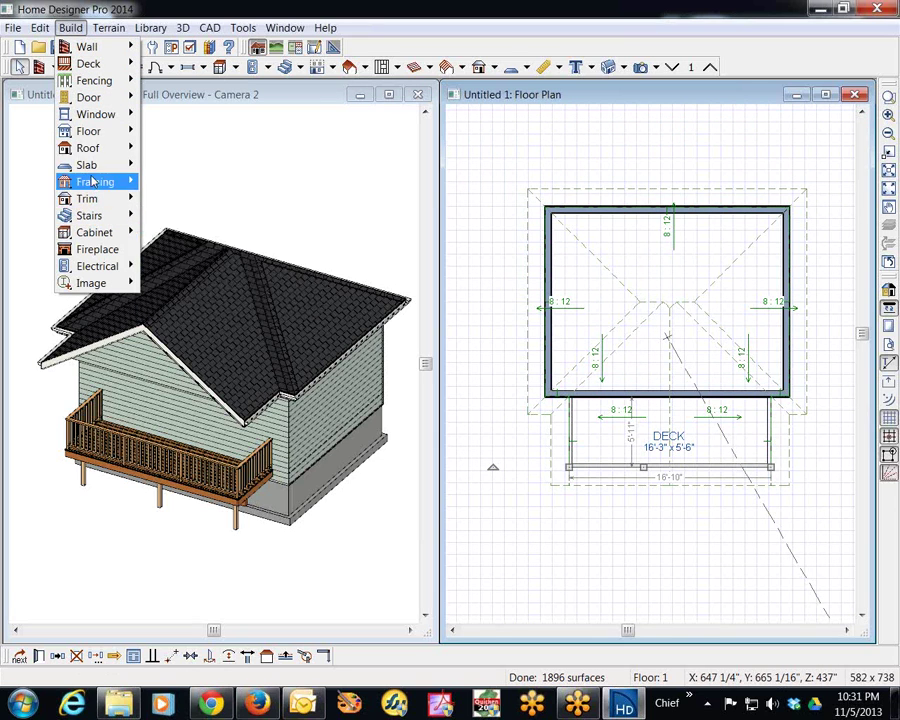
mouse_move(92, 148)
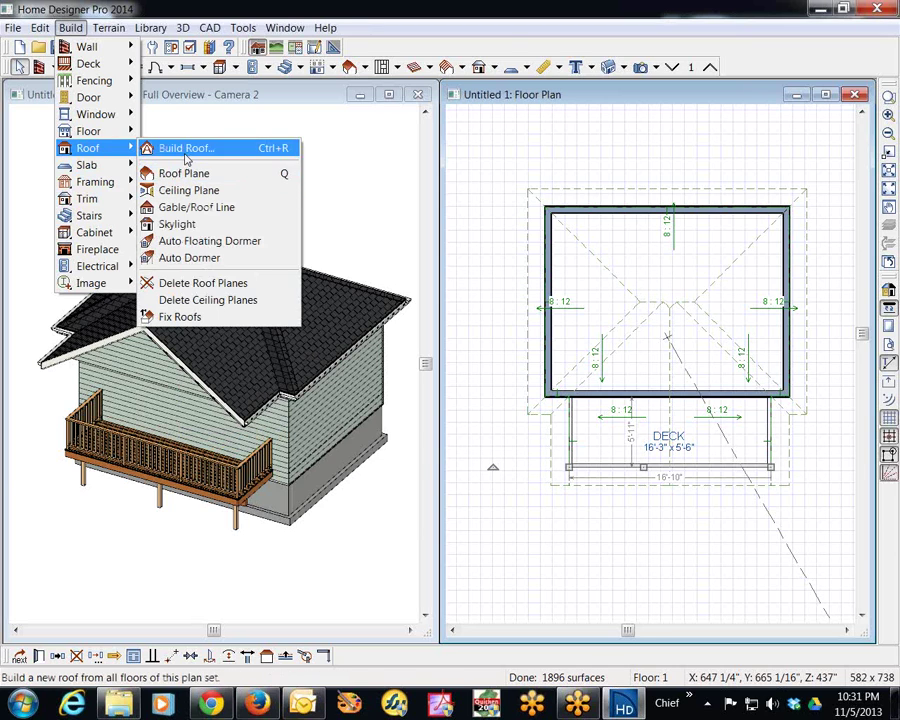
click(185, 150)
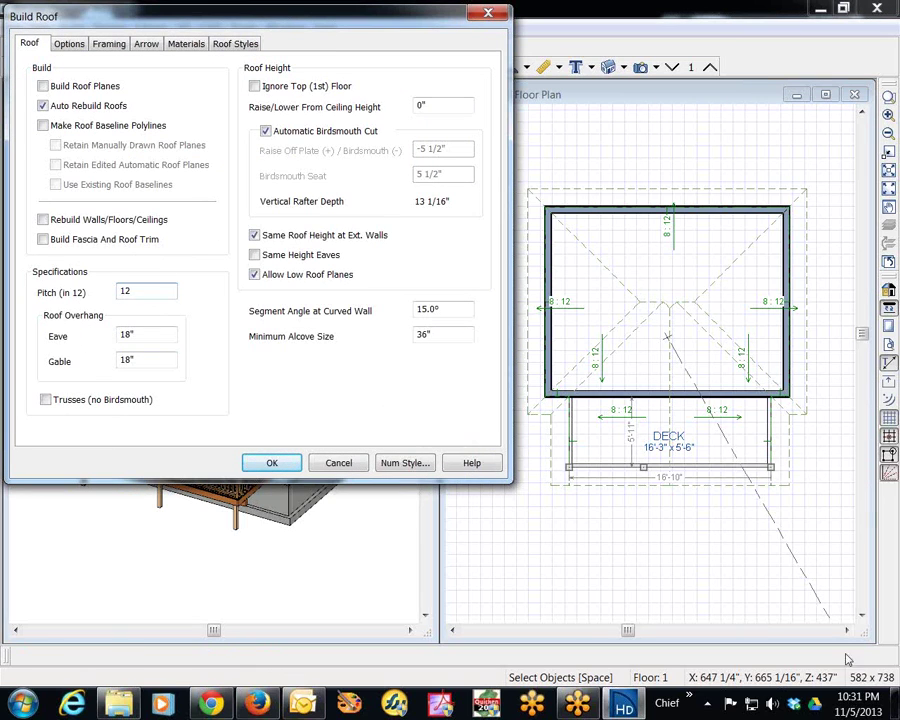
click(272, 464)
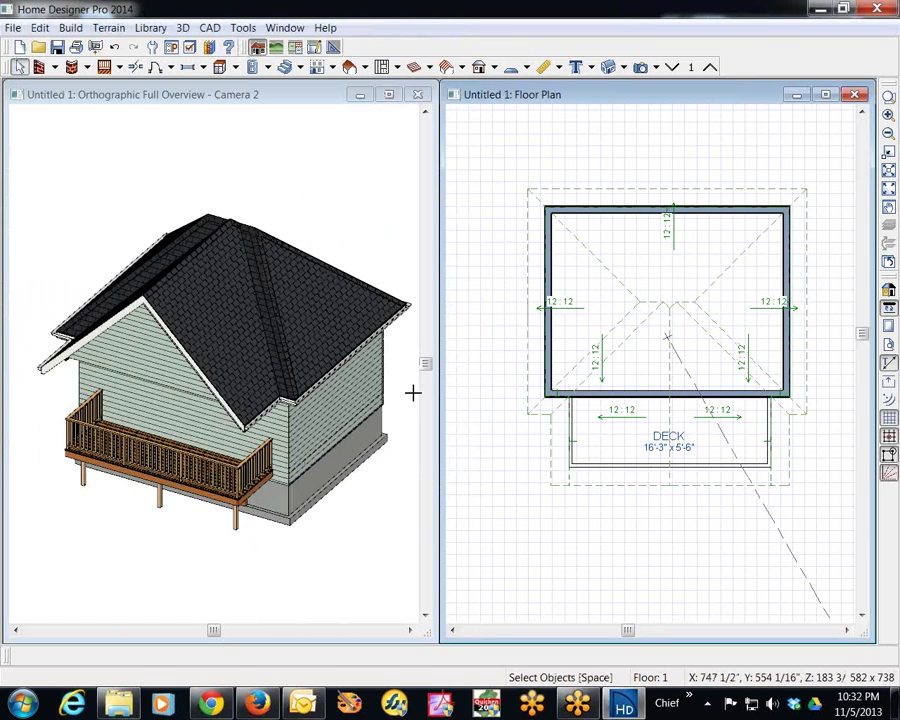
click(568, 464)
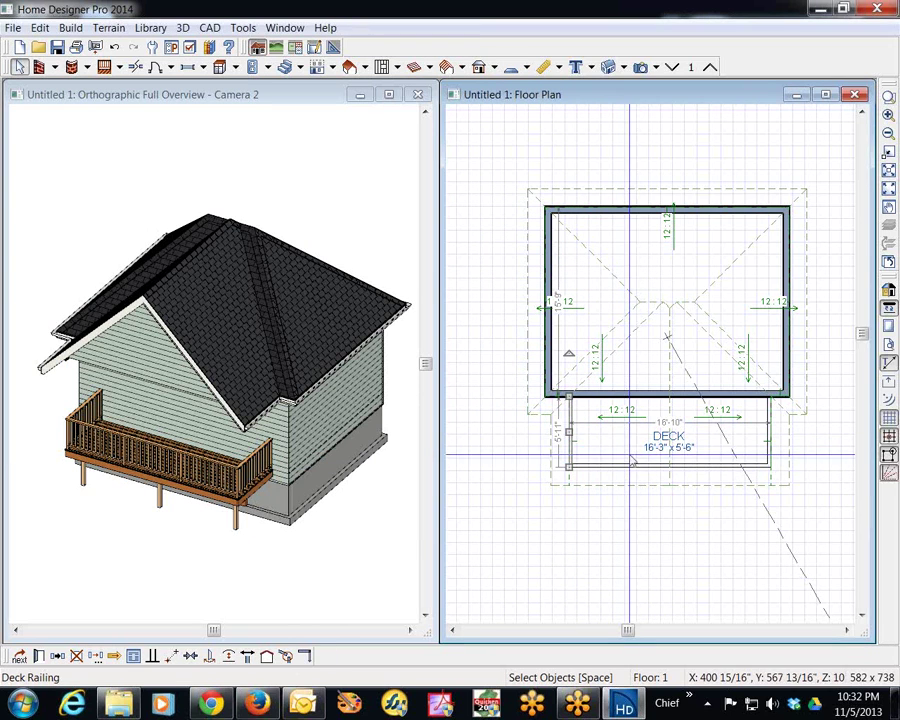
Make both side deck railings Full Gable Walls
shift+click(771, 453)
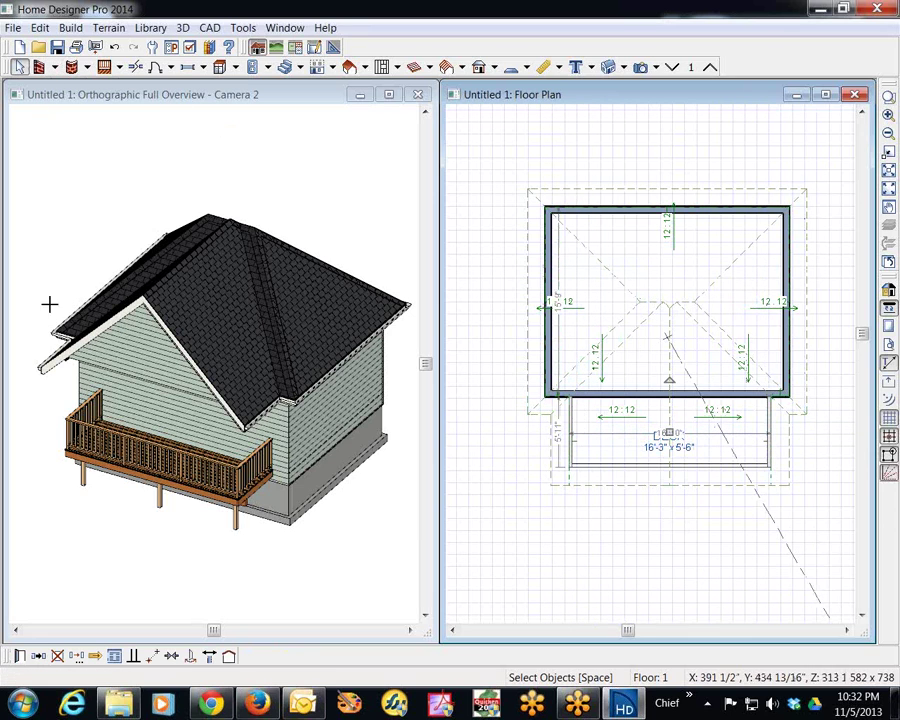
click(20, 656)
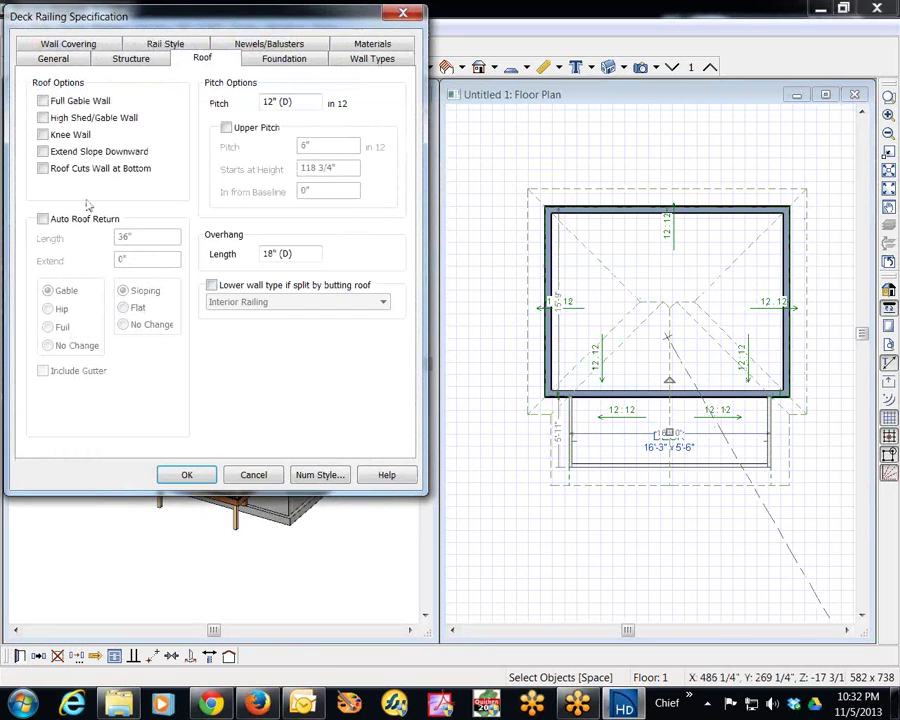
click(61, 104)
click(183, 476)
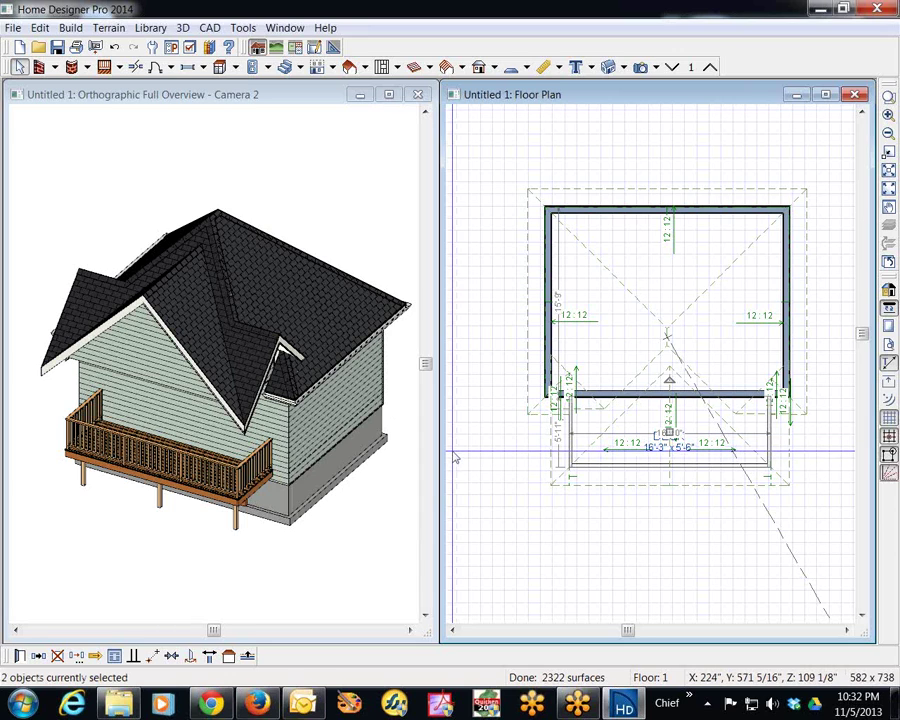
Turn off Full Gable Wall on the front deck railing so the hip roof covers the deck
click(569, 466)
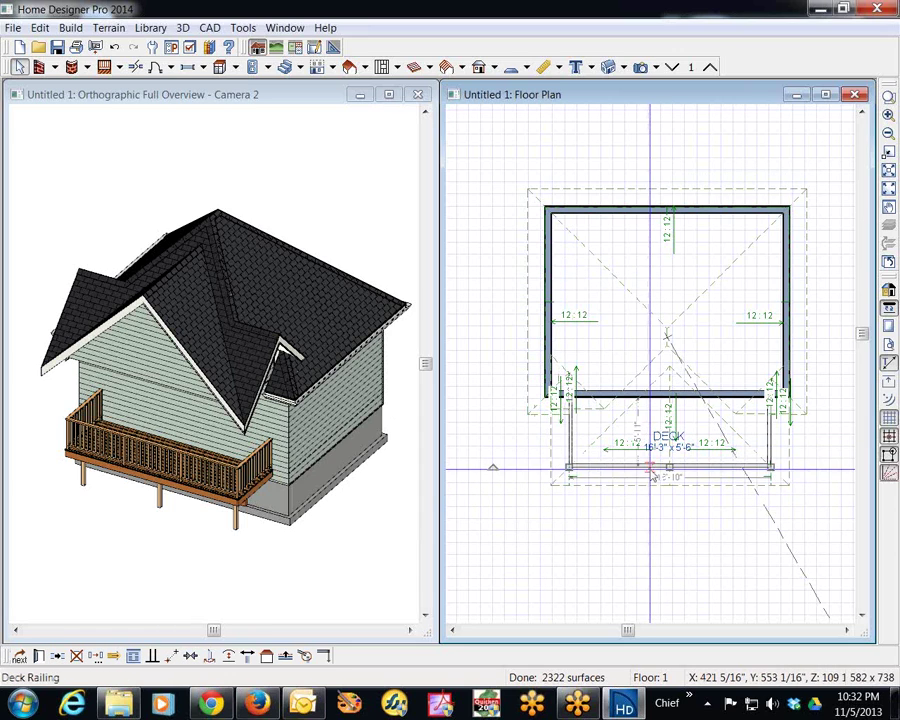
click(39, 656)
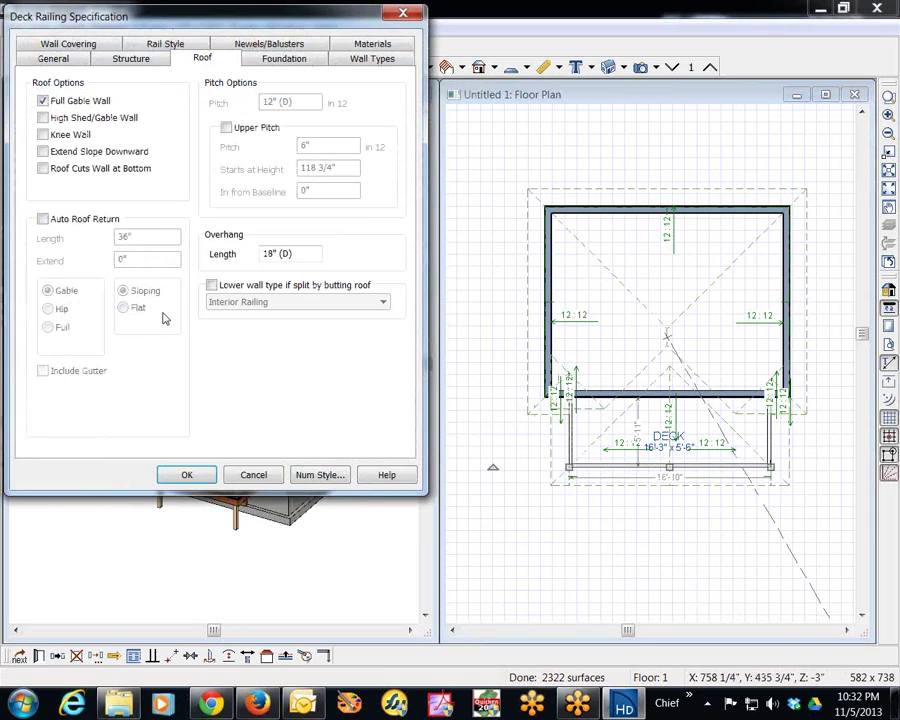
click(70, 103)
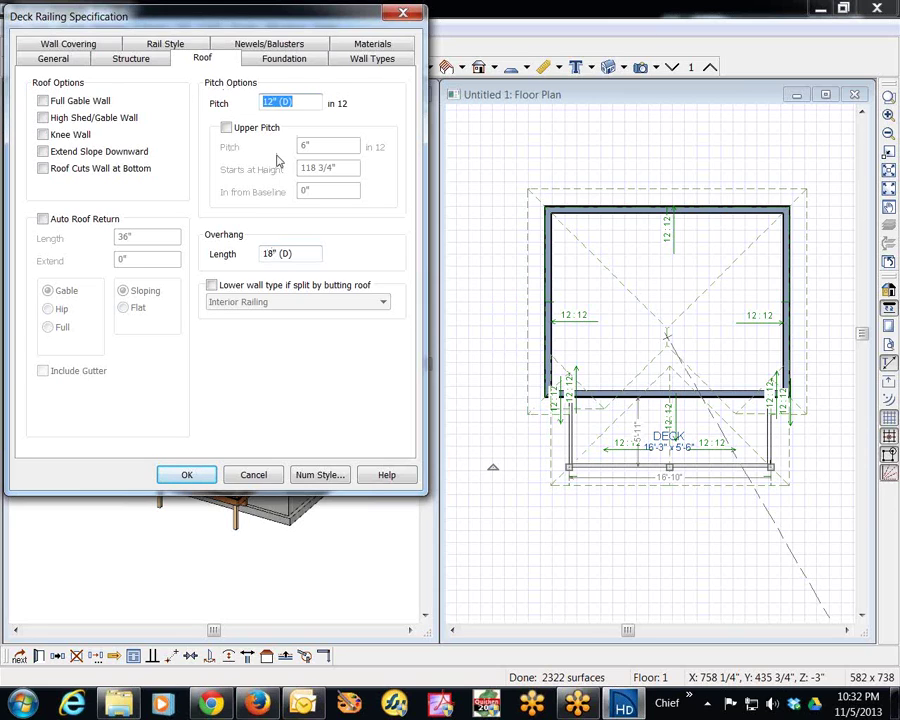
click(187, 474)
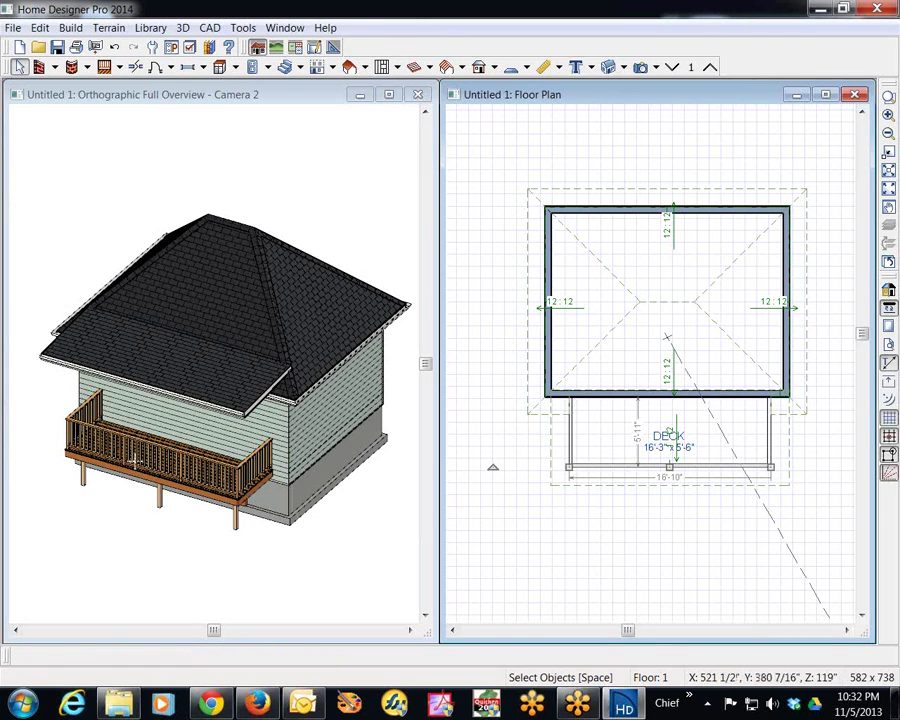
scroll(200, 400, up, 4)
scroll(183, 410, down, 3)
scroll(183, 410, down, 1)
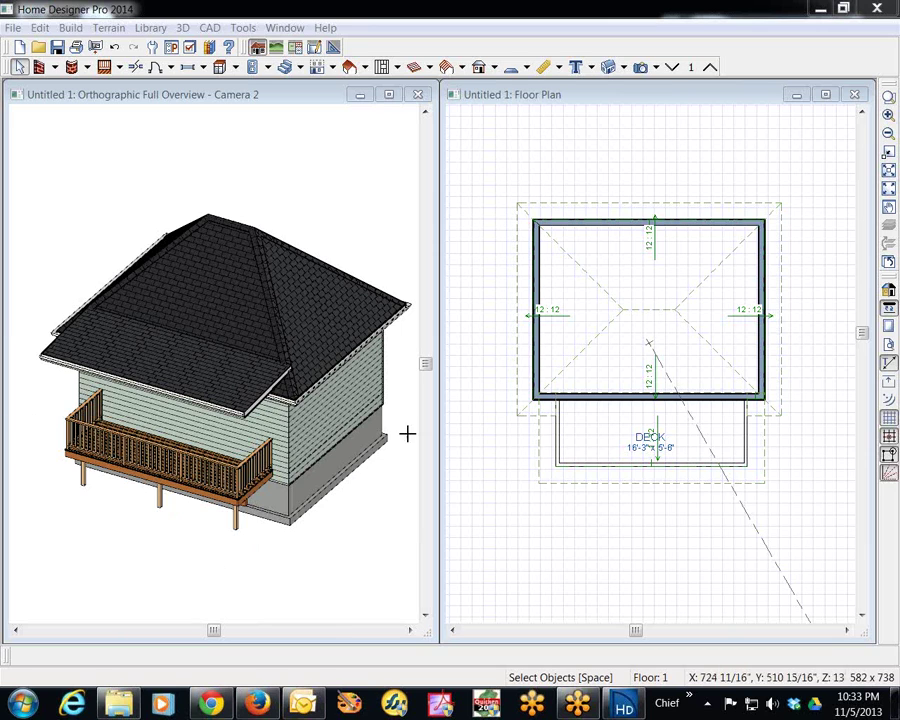
In the floor plan, Shift-click to select all three deck railings at once
click(575, 225)
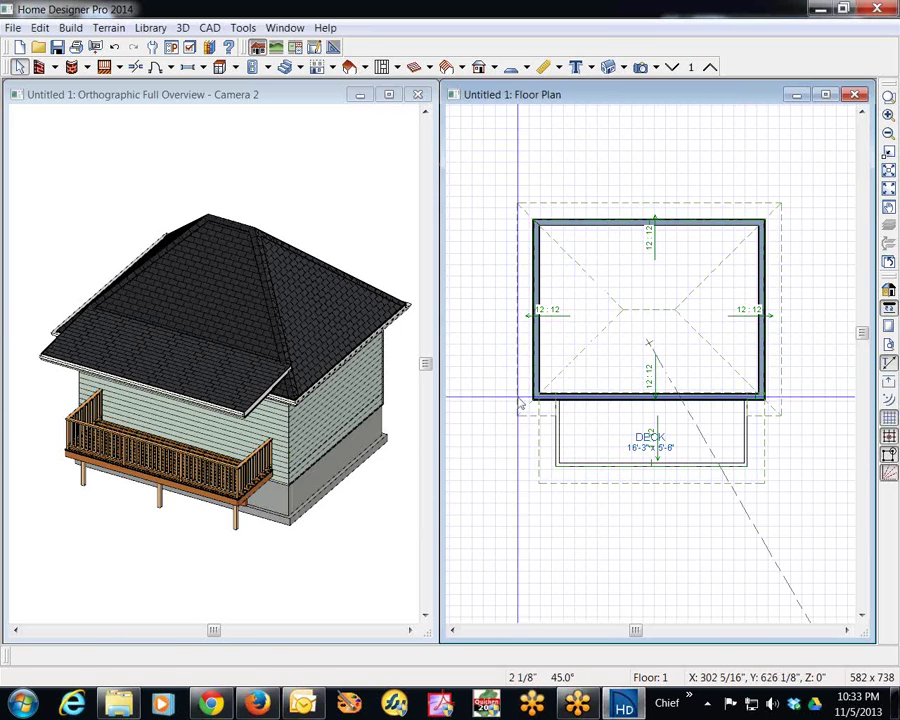
click(557, 436)
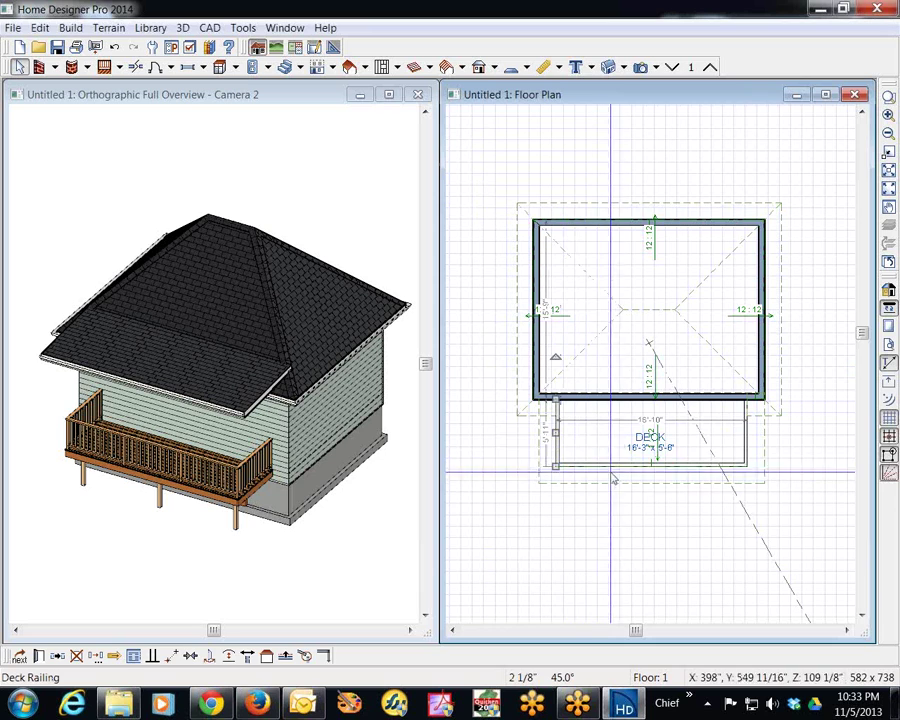
key(Escape)
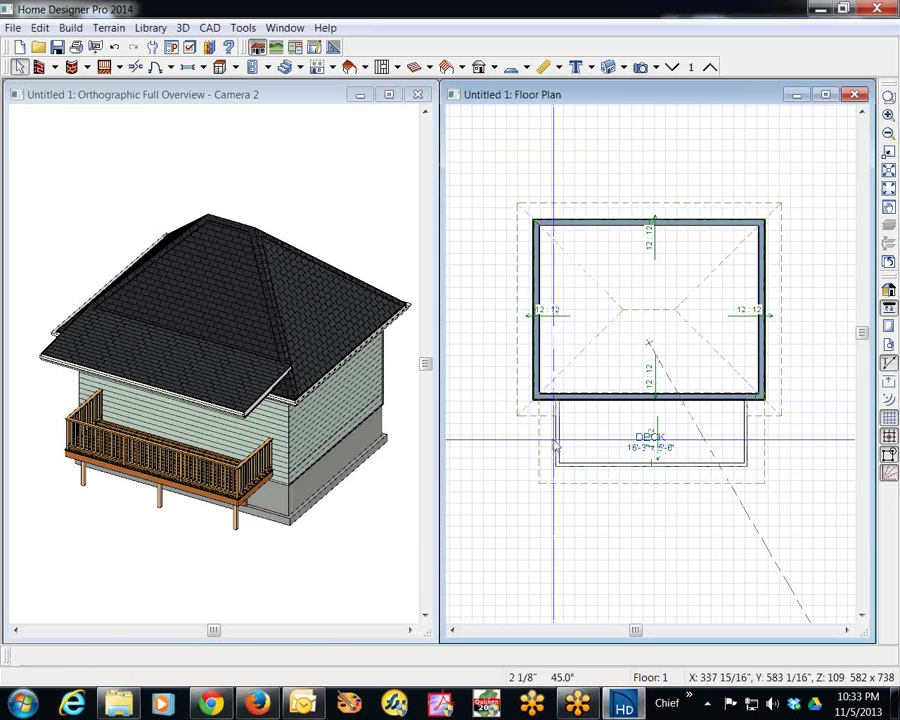
click(557, 445)
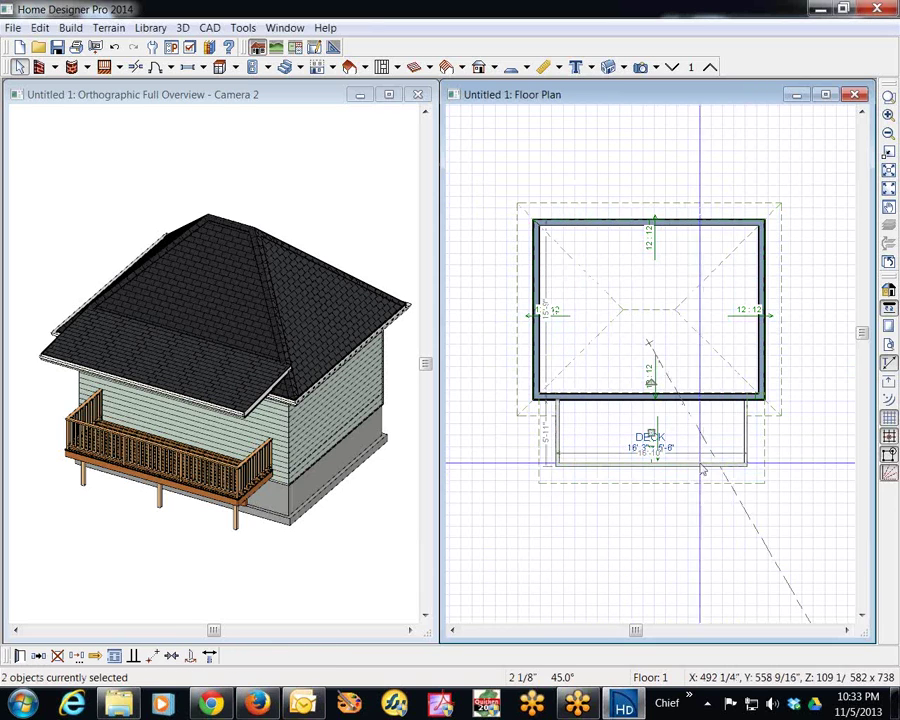
key(Escape)
click(648, 432)
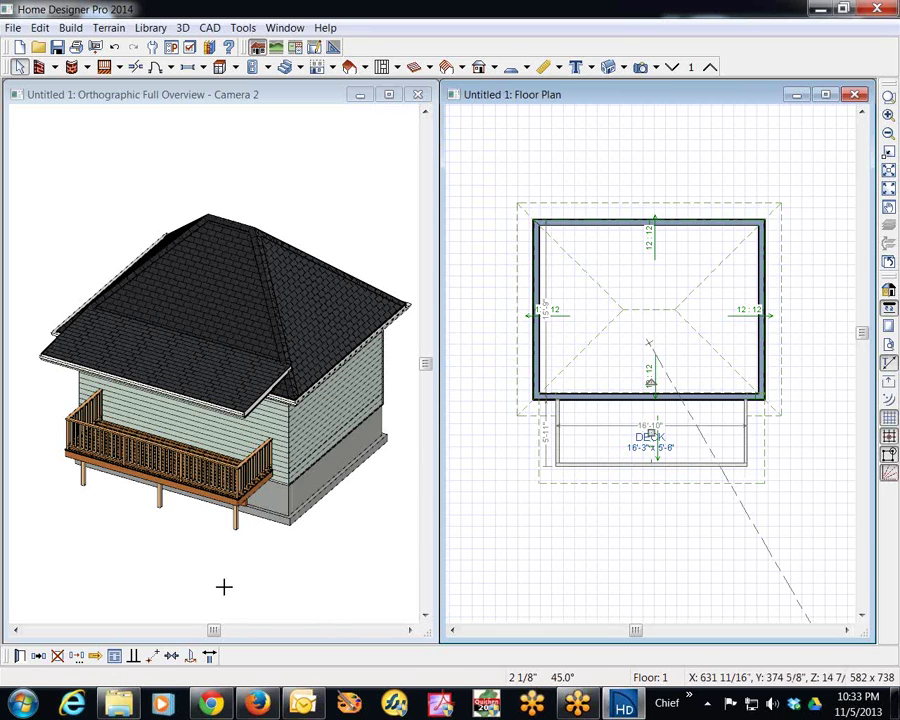
Give the deck railings Solid panels with Post to Beam checked, dismissing the wall type warning
click(18, 657)
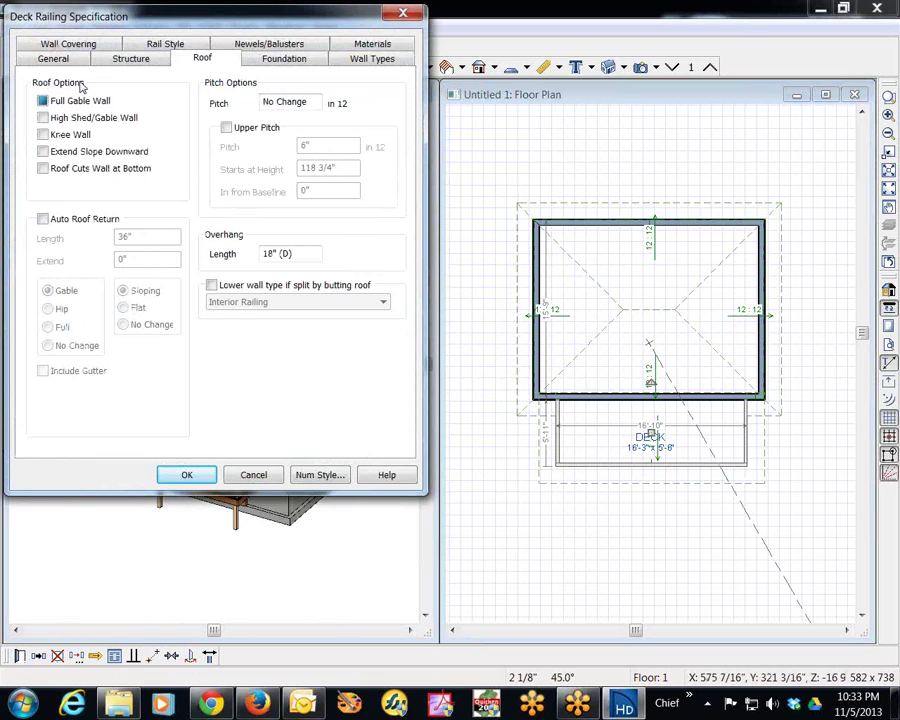
click(155, 46)
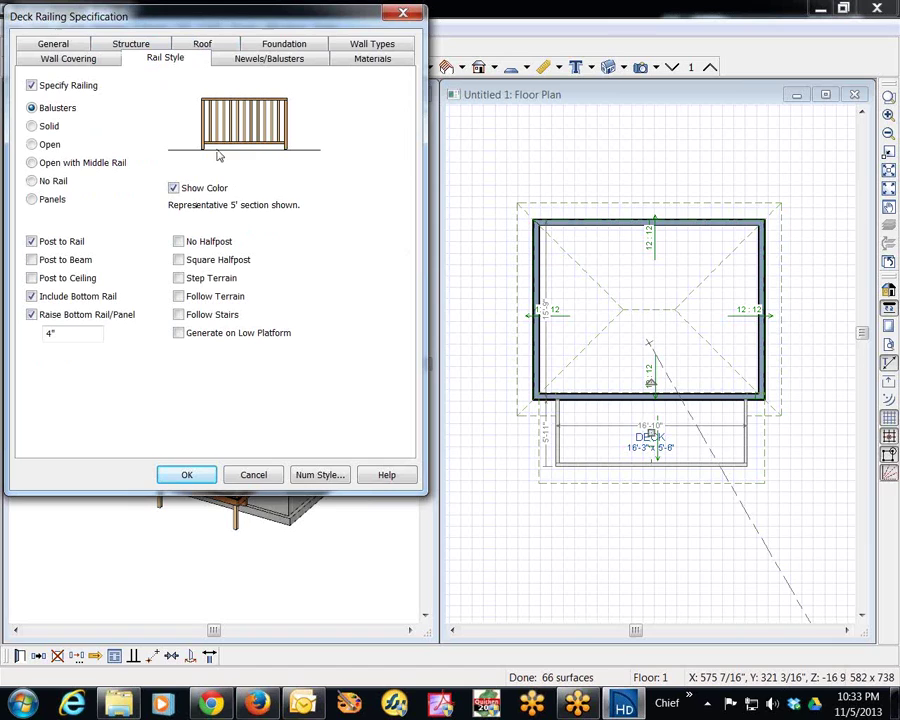
click(36, 262)
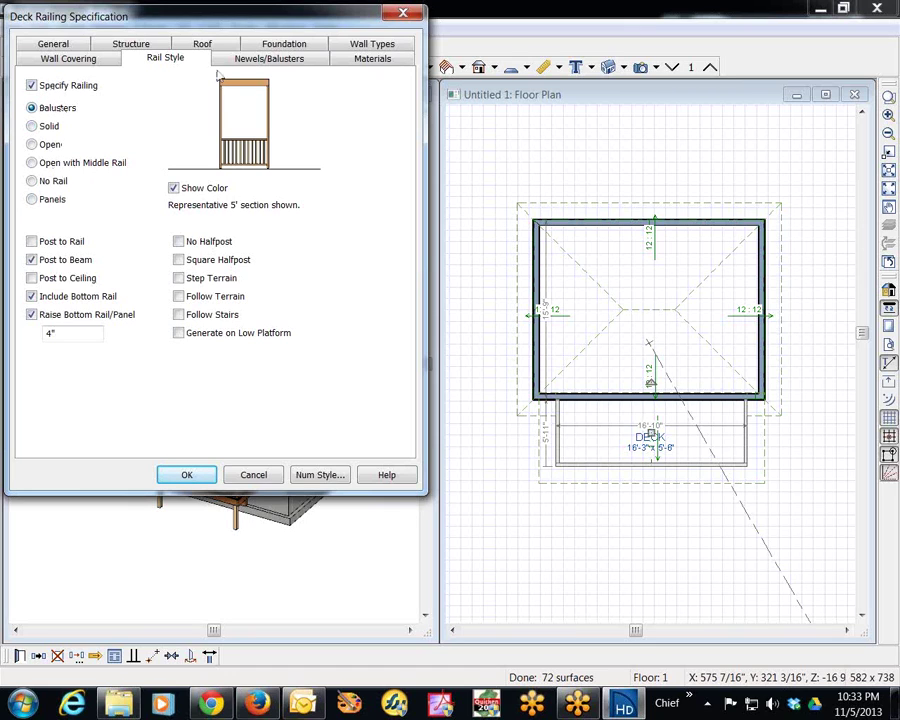
click(33, 126)
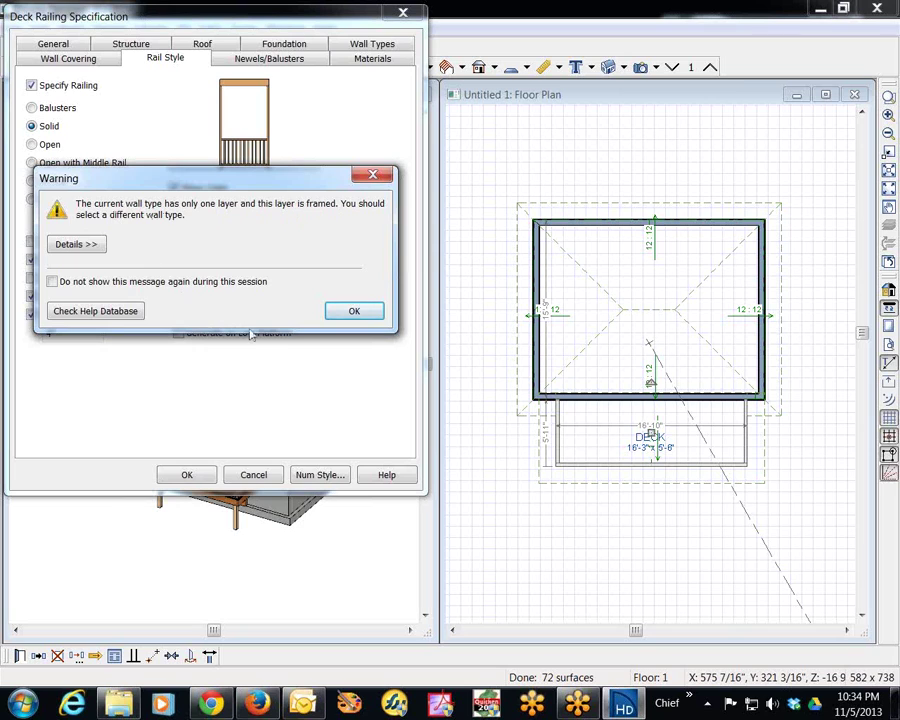
click(352, 315)
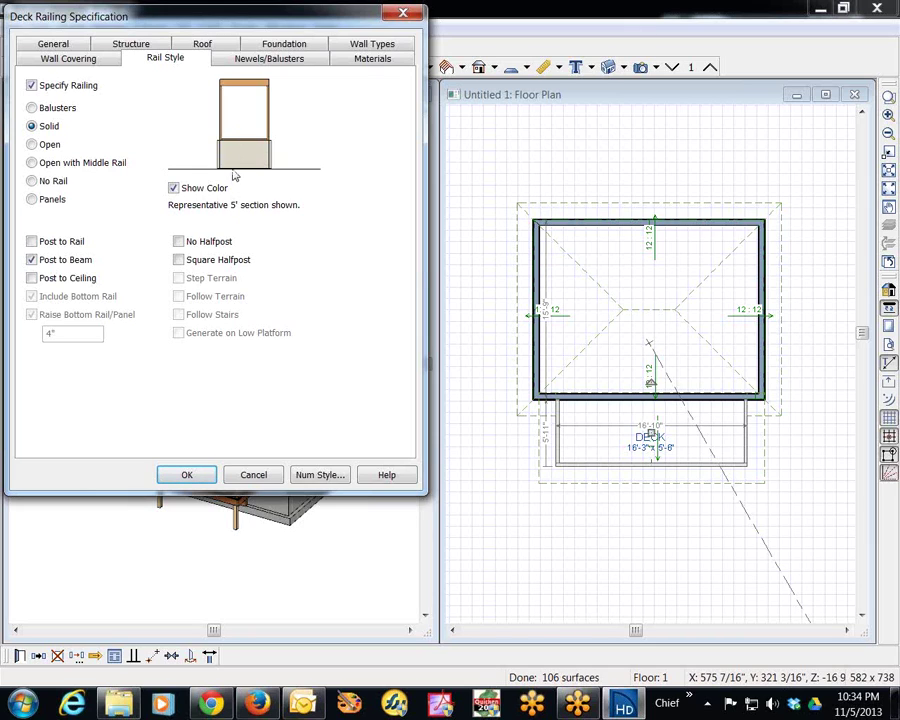
click(186, 474)
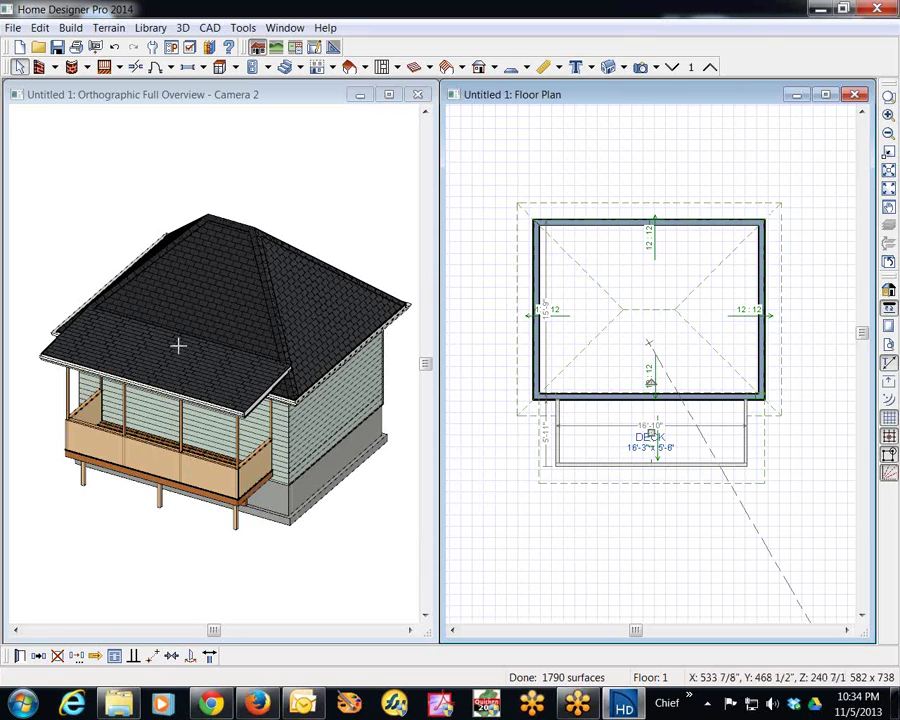
Set the deck railing's Newel Width to 4" and Railing Height to 42"
click(19, 656)
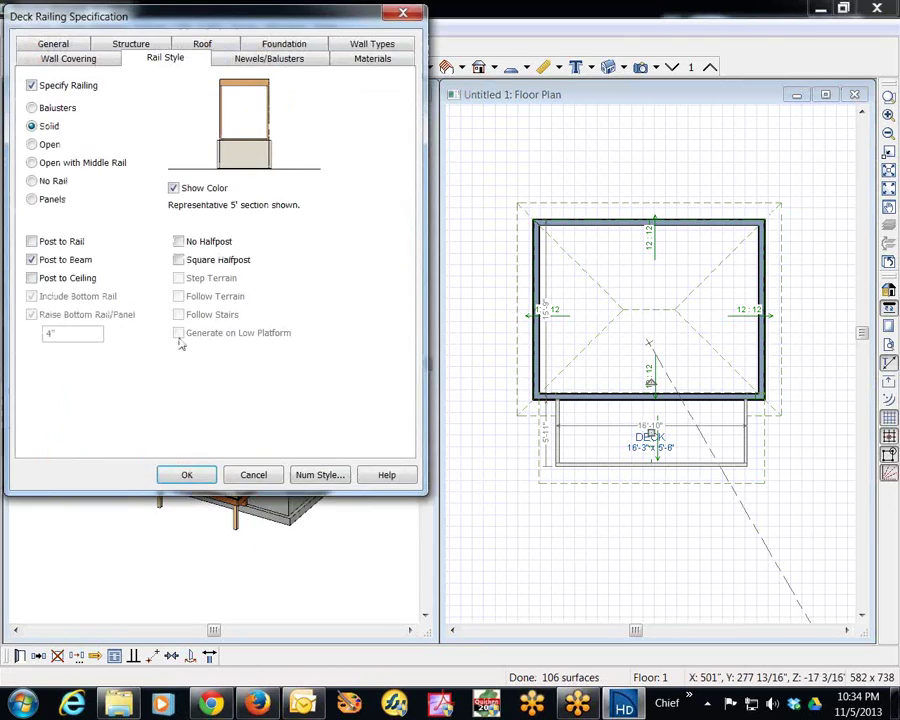
click(256, 62)
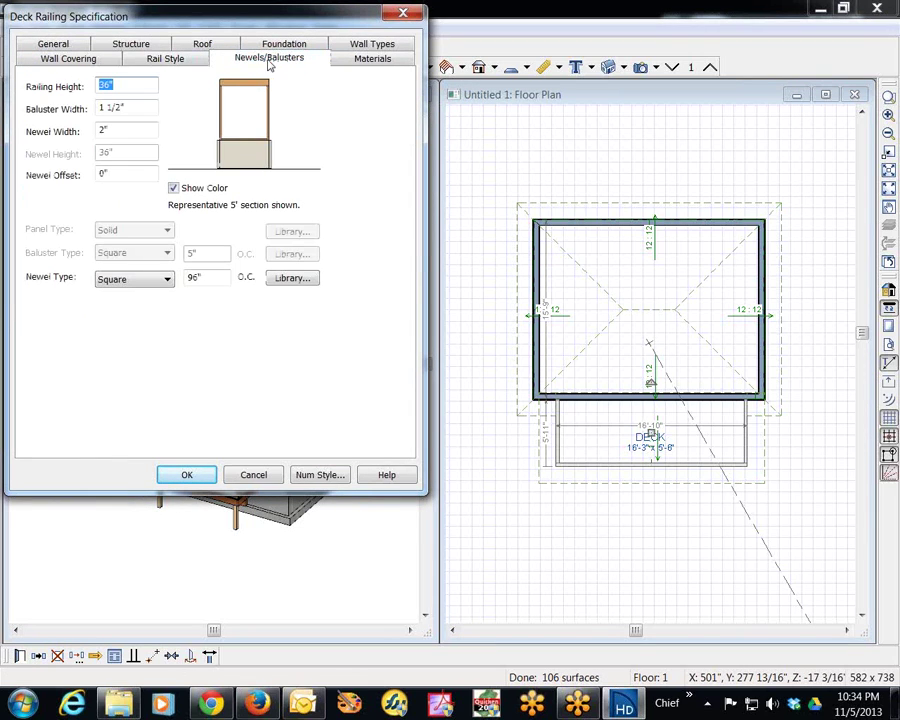
click(117, 131)
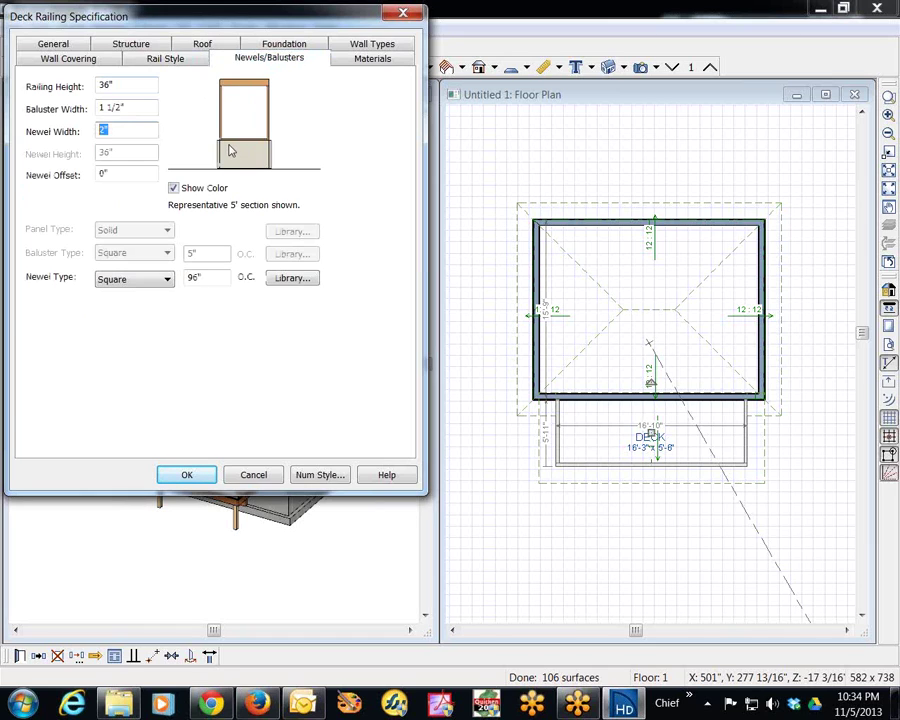
text(4)
text(.)
click(135, 86)
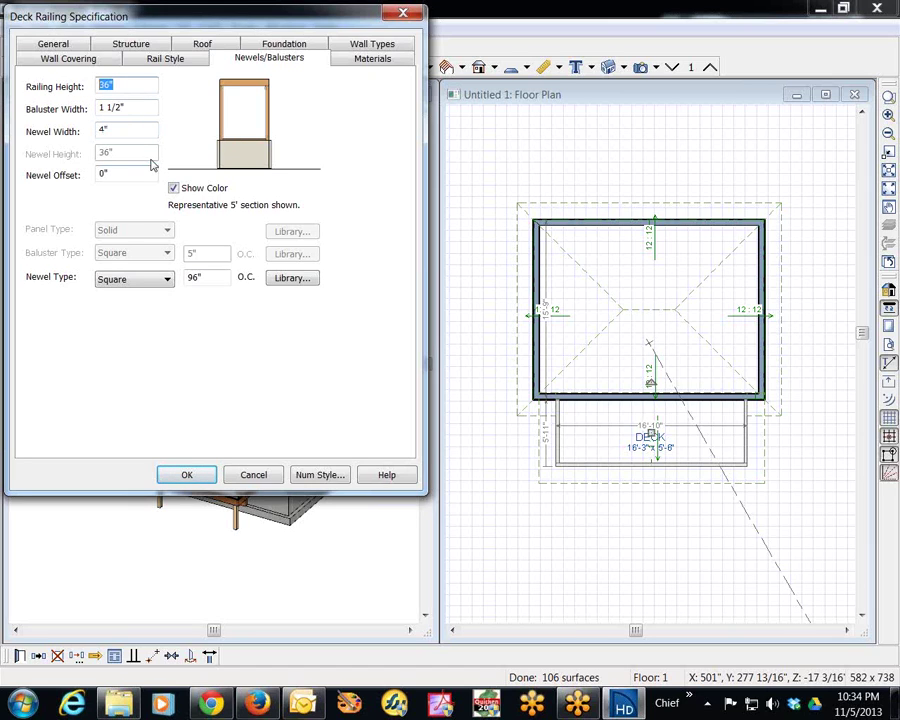
text(42)
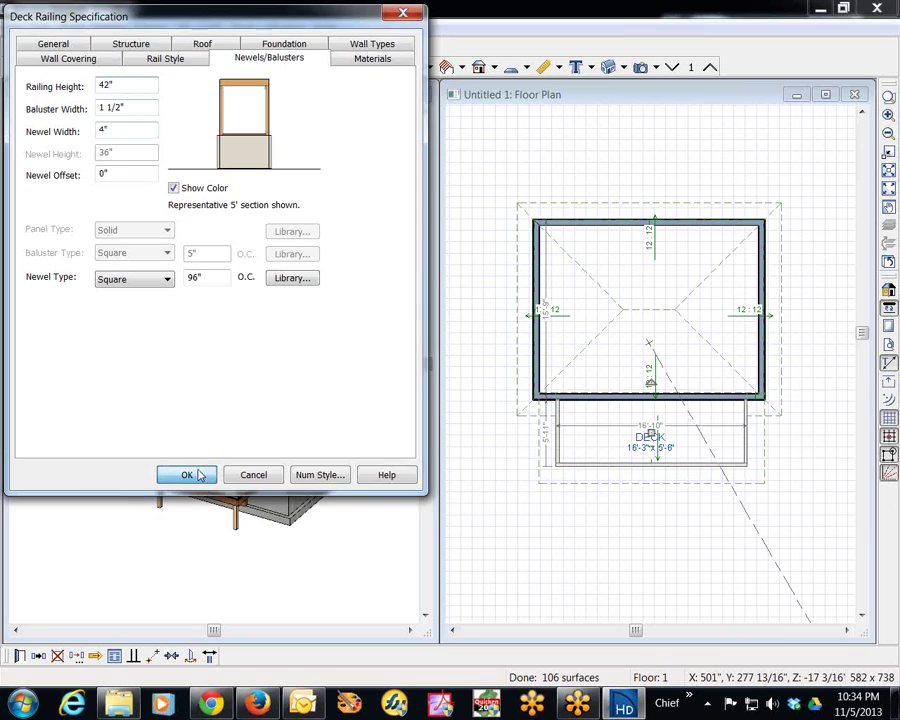
click(187, 475)
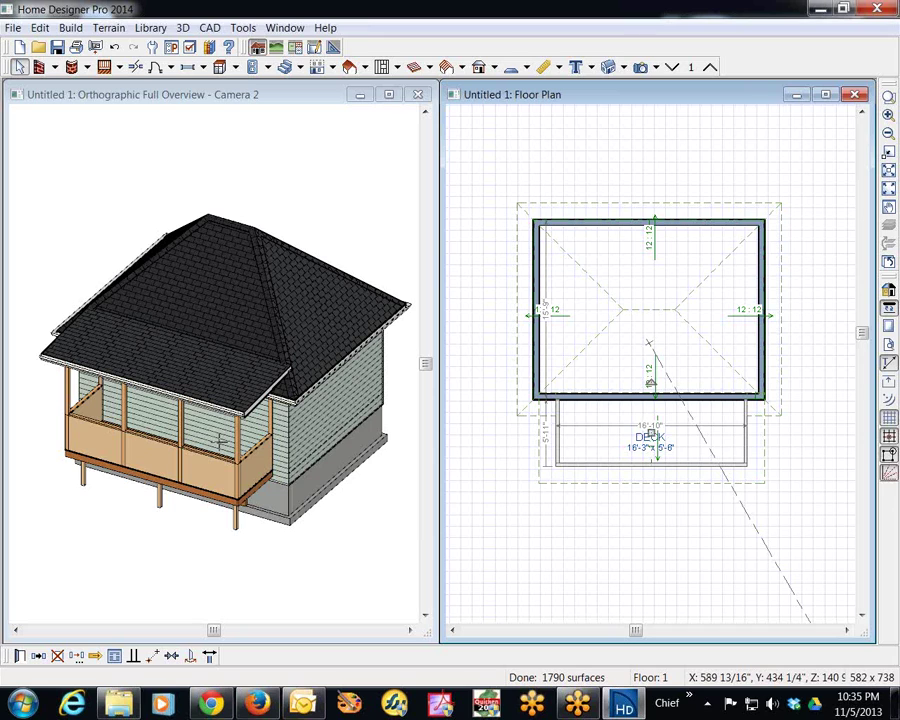
Zoom the floor plan into the house corner by the deck and place a soffit there
click(547, 96)
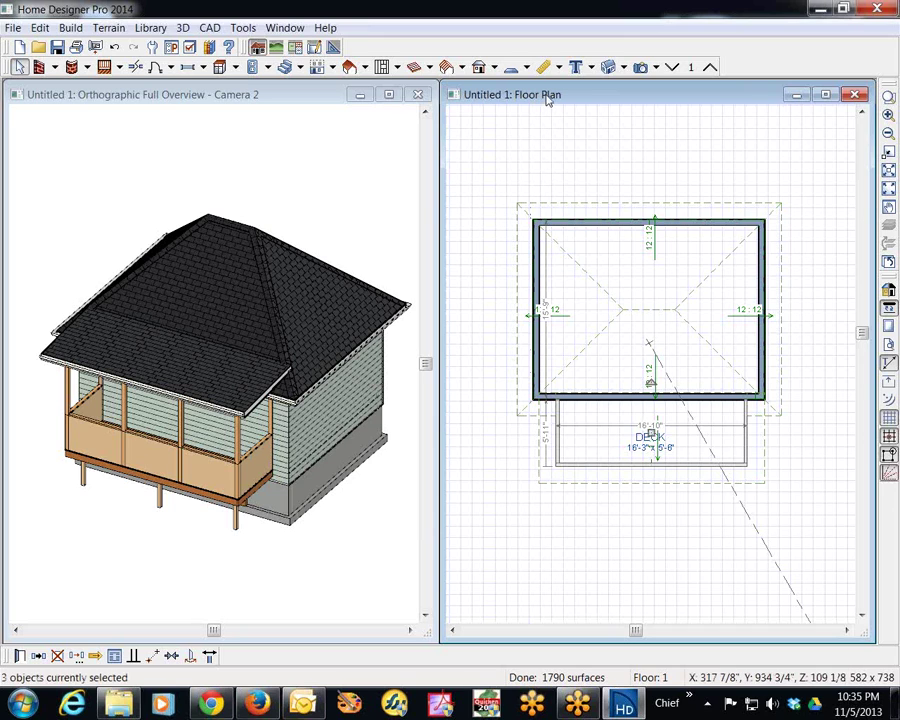
key(Escape)
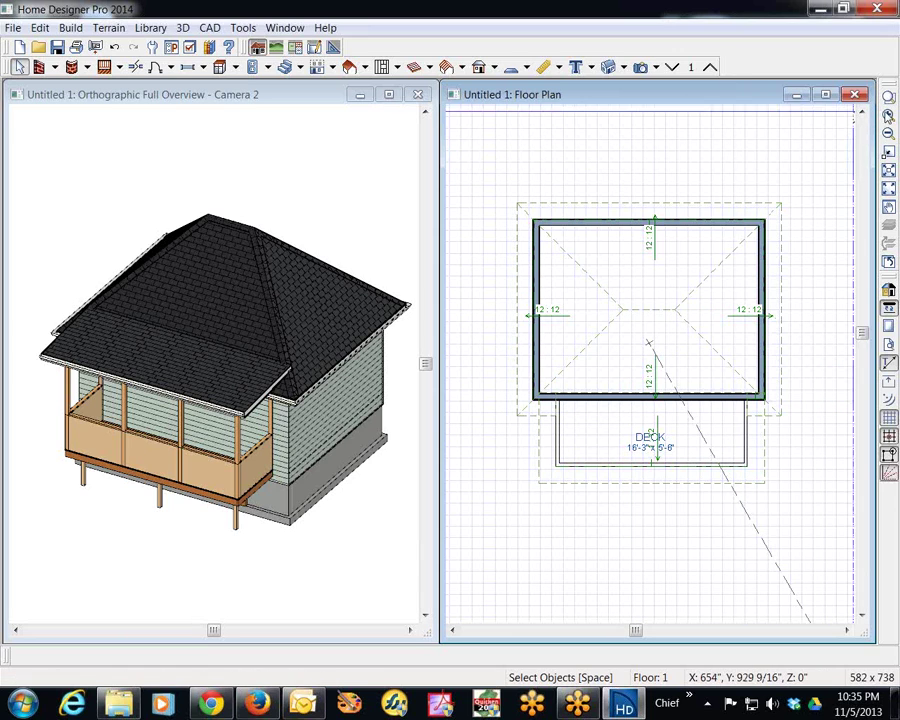
click(888, 115)
drag(521, 375, 616, 512)
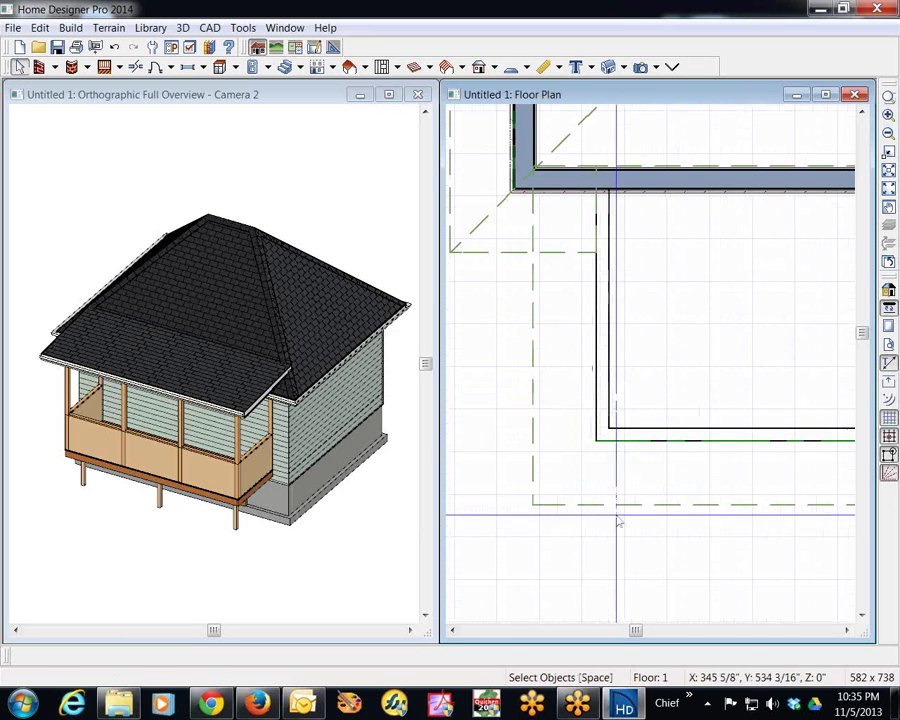
click(236, 68)
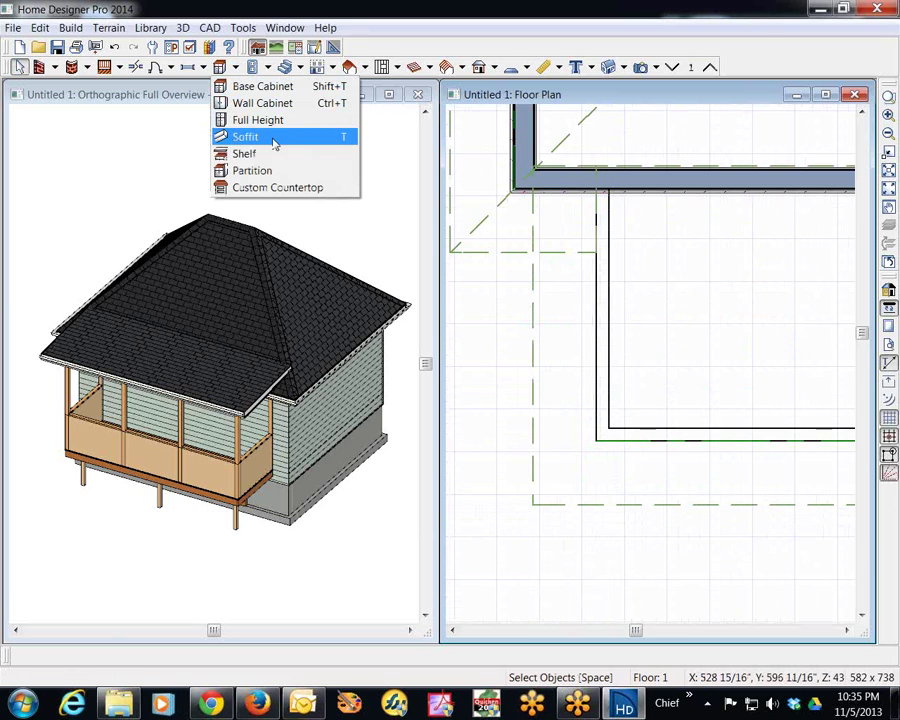
click(273, 137)
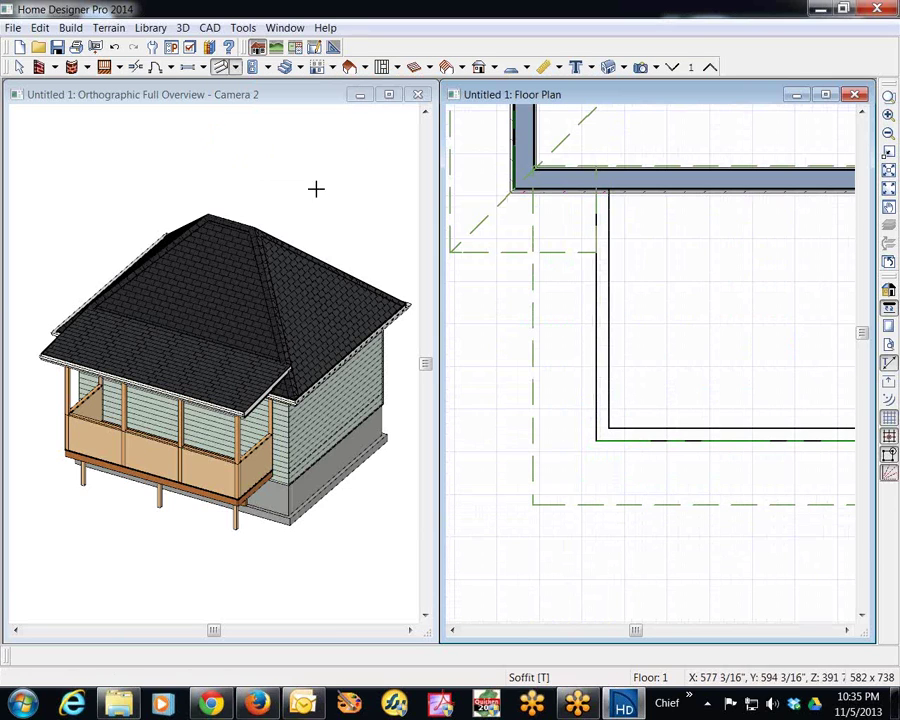
click(520, 428)
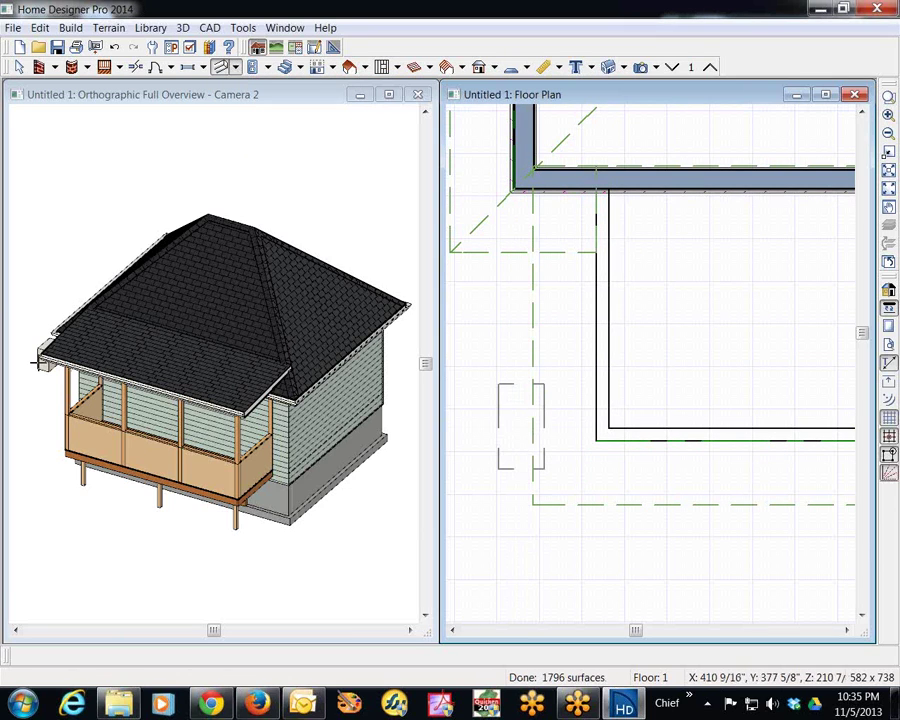
Move the soffit toward the deck edge, rotate it 90°, and push it against the house wall
key(space)
click(521, 436)
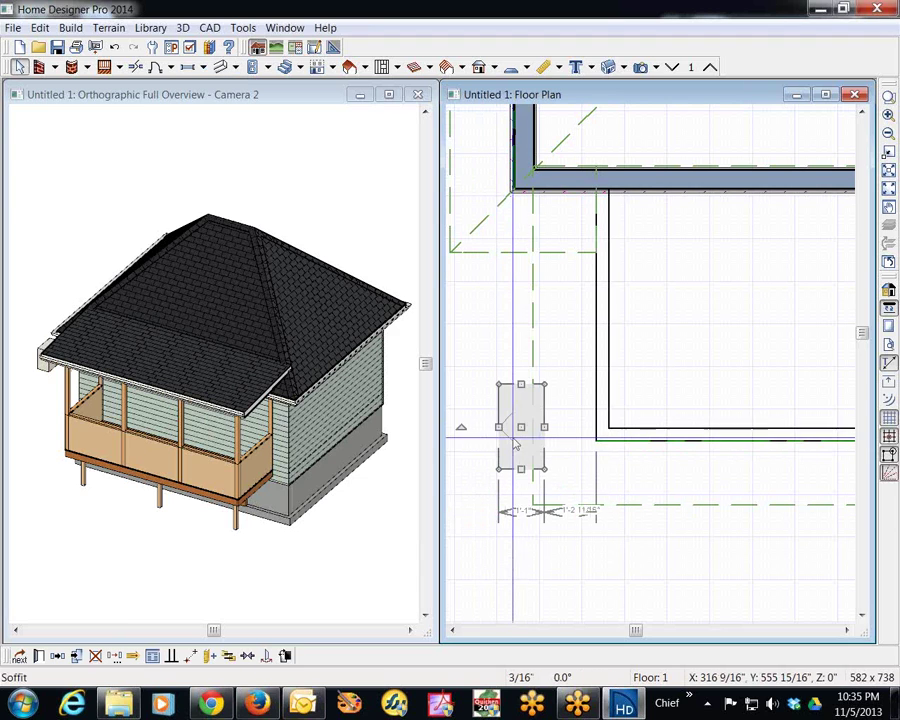
drag(521, 428, 652, 533)
click(620, 556)
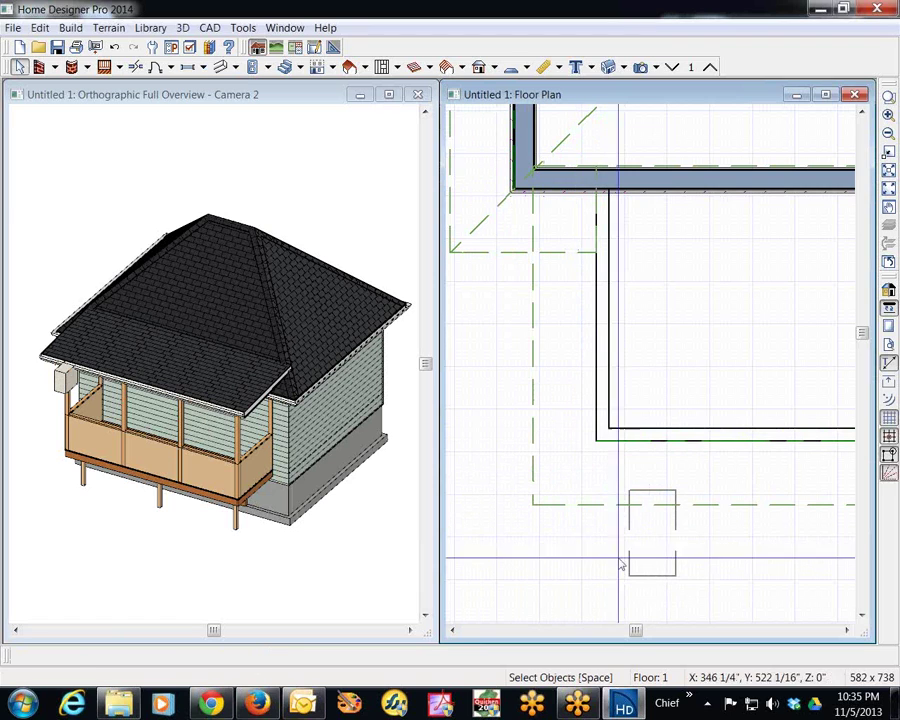
drag(593, 534, 651, 577)
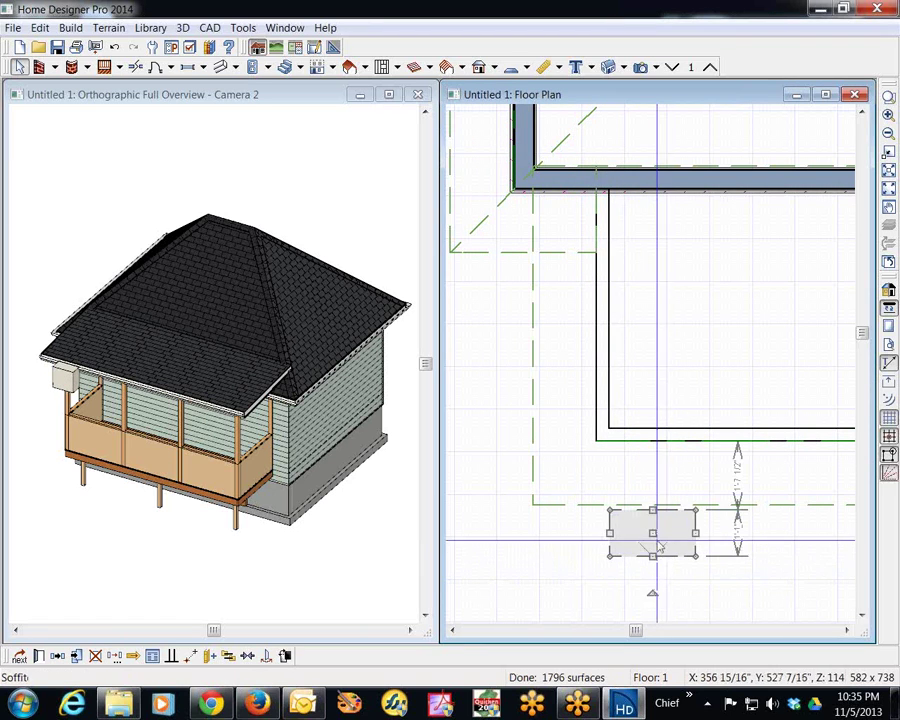
drag(652, 529, 645, 472)
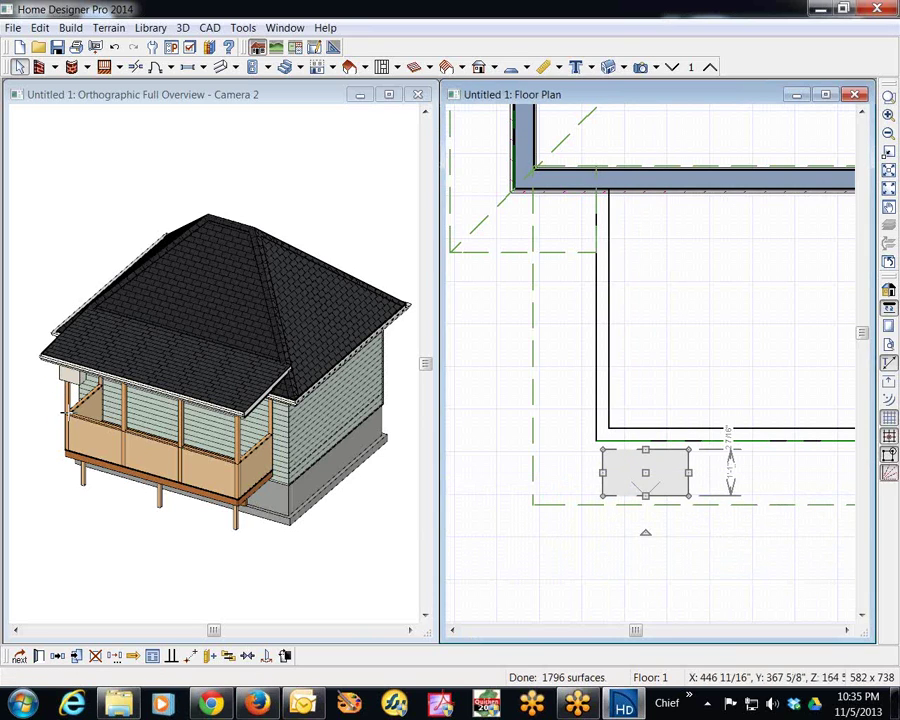
Change the soffit's Depth from 13" to 1/16" in its specification
click(38, 656)
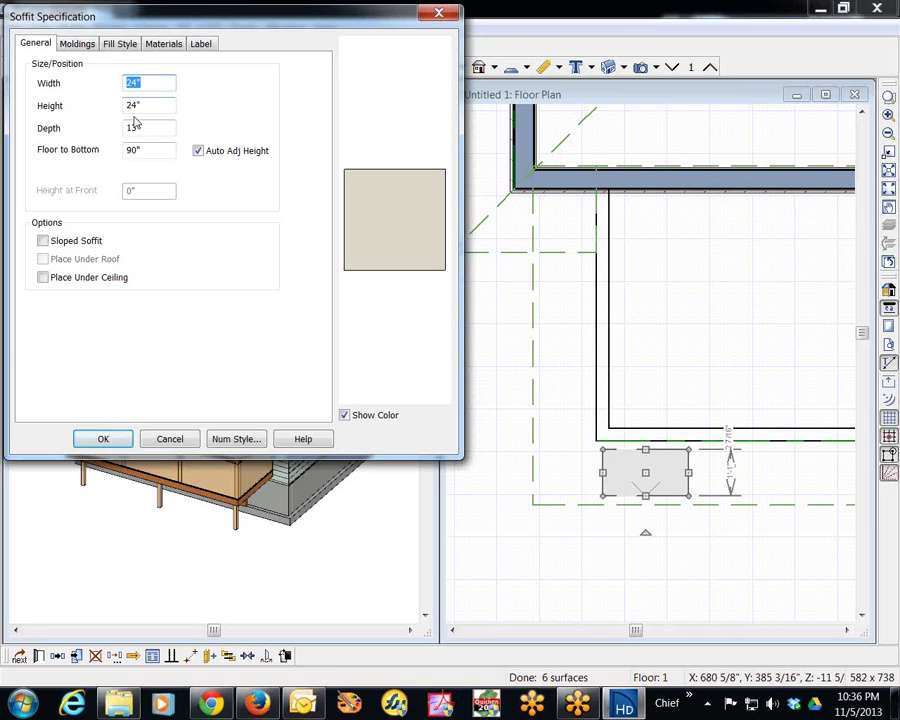
double_click(156, 131)
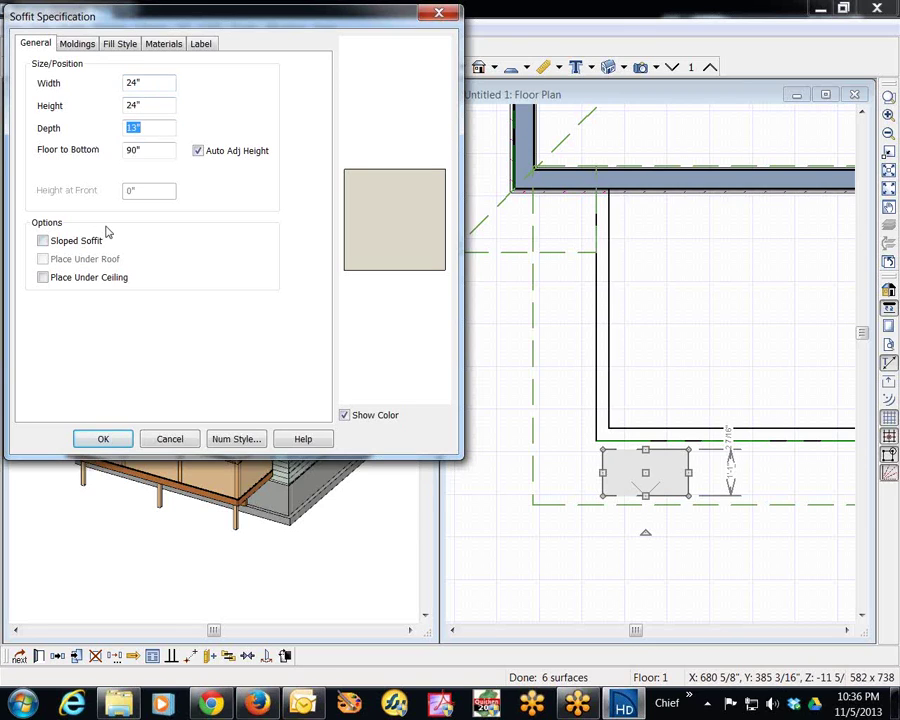
text(1/16)
In 3D, stretch the soffit down to the railing top and 66 inches across the corner opening
click(108, 439)
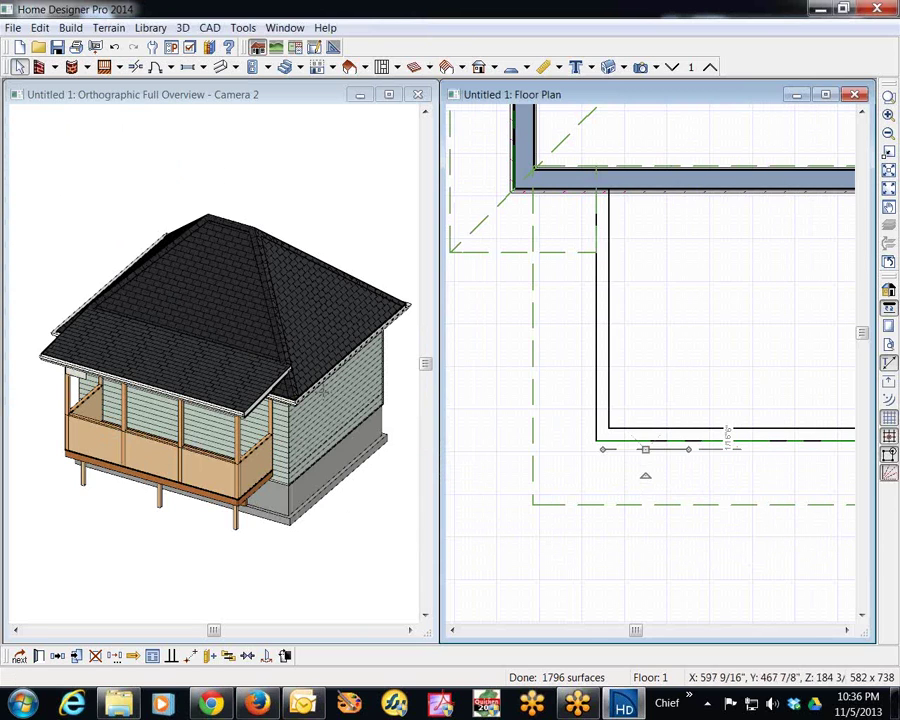
click(311, 100)
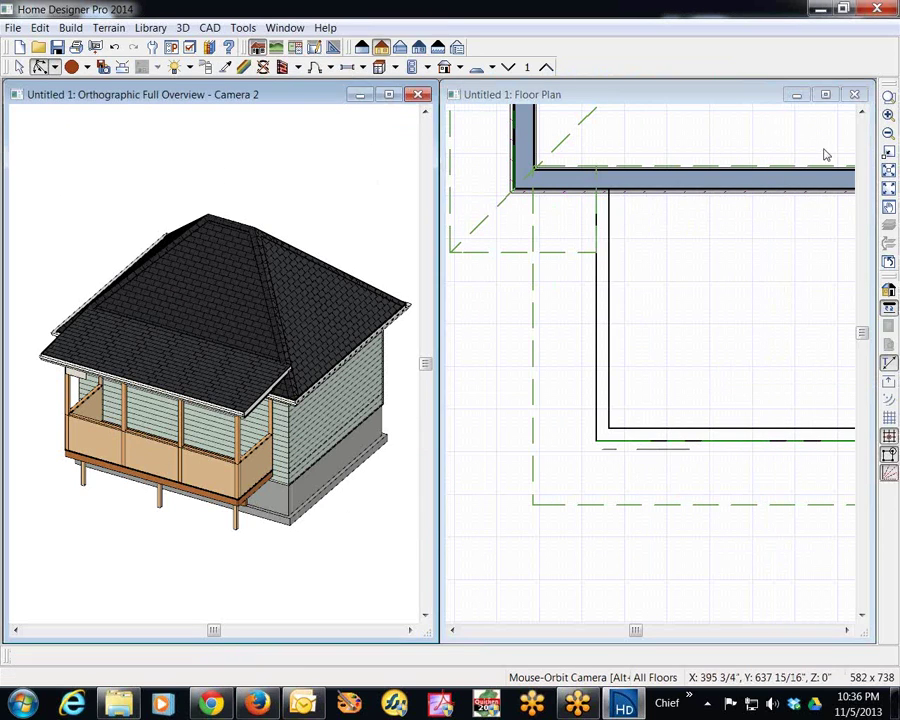
click(888, 96)
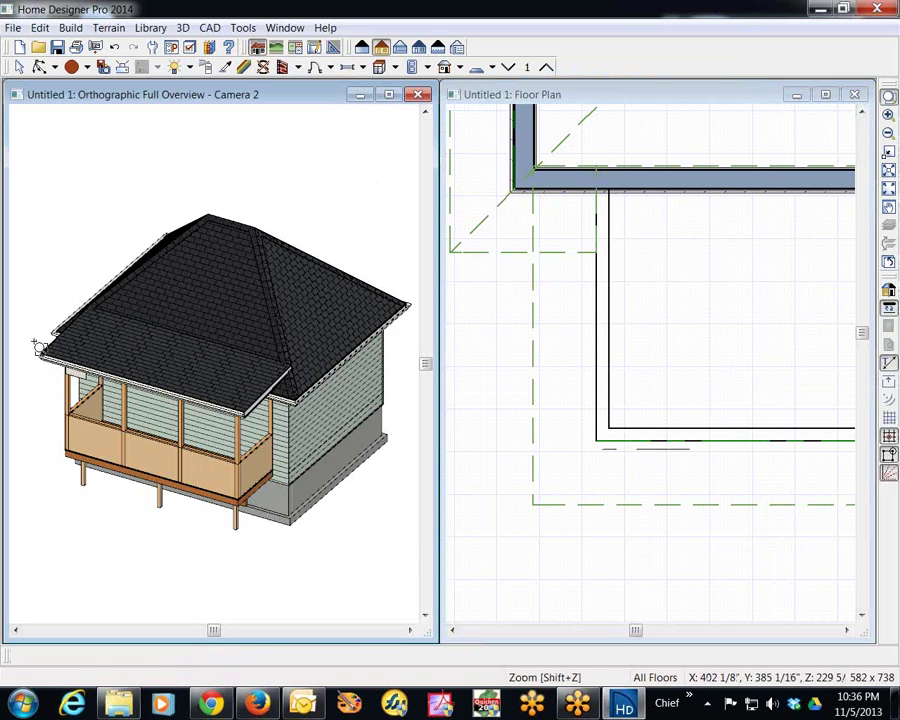
drag(34, 340, 138, 502)
key(space)
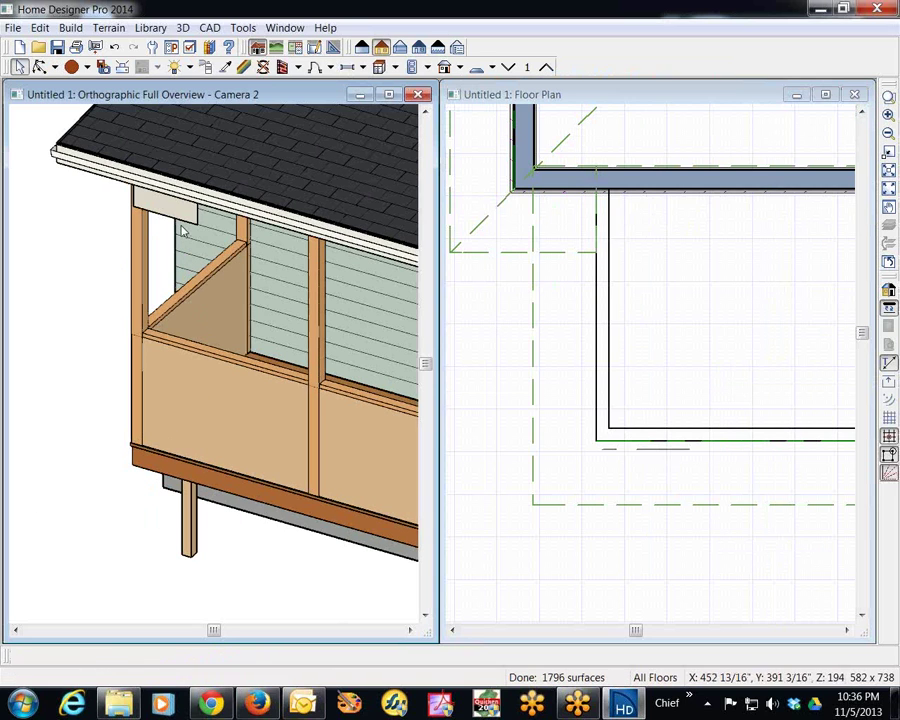
click(166, 212)
drag(166, 218, 165, 352)
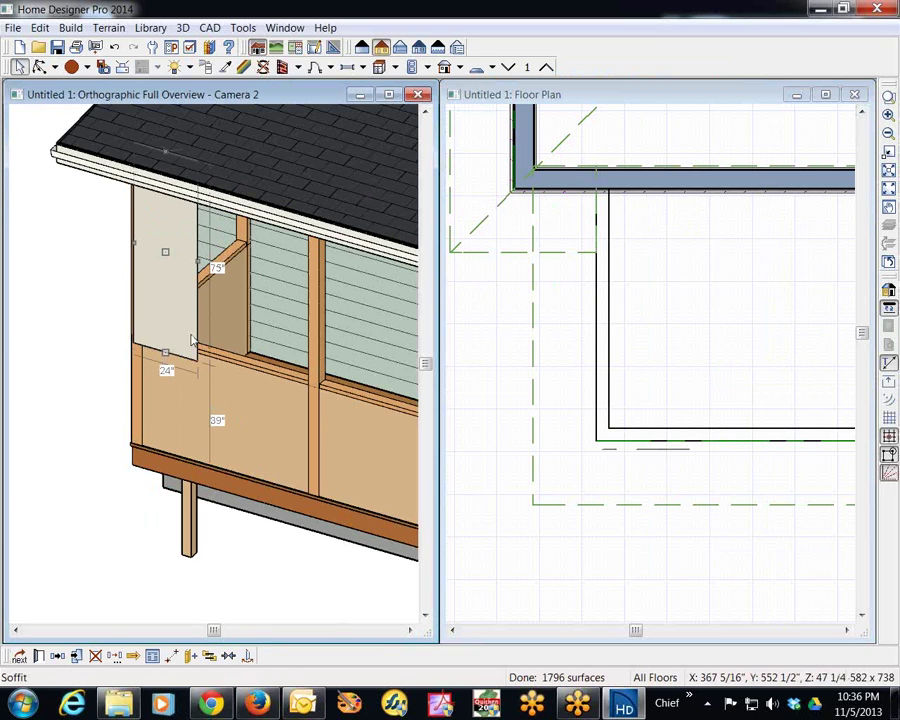
drag(200, 264, 310, 266)
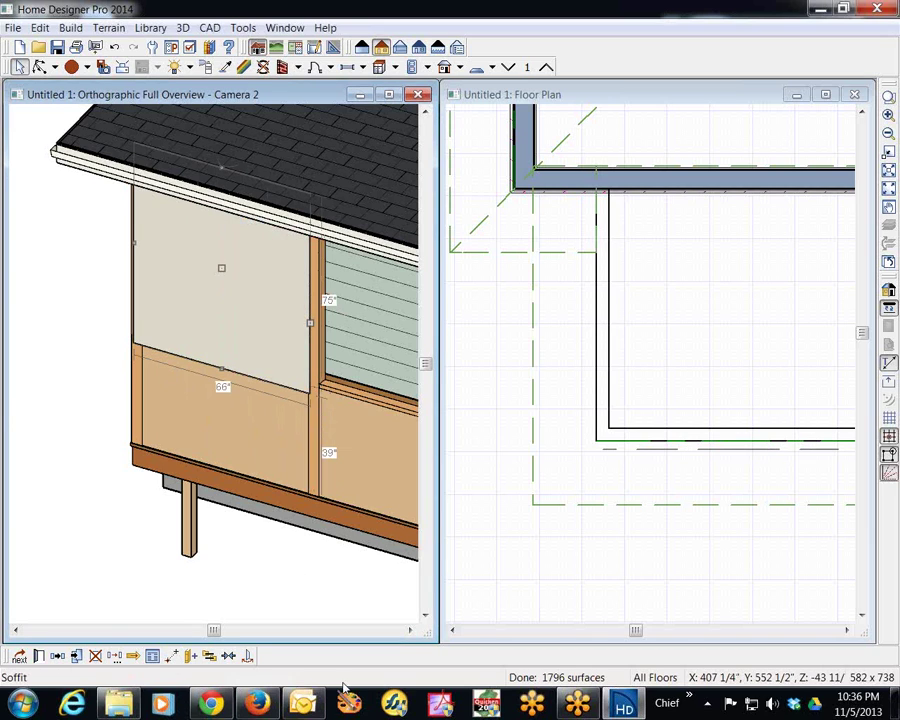
click(536, 549)
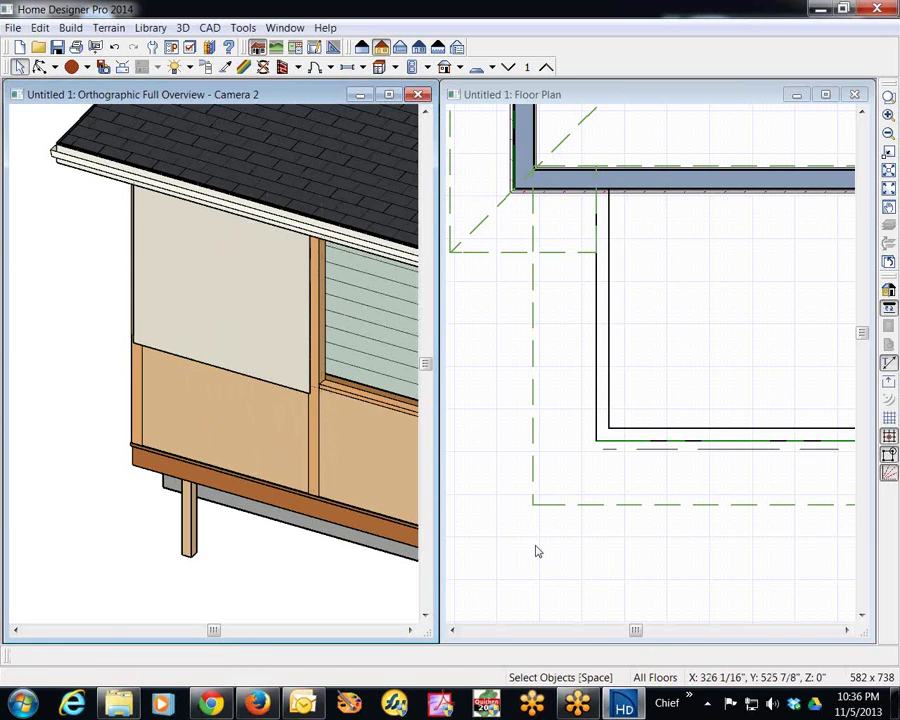
Open the soffit panel's Materials tab and select its Soffit surface, currently Drywall
click(702, 450)
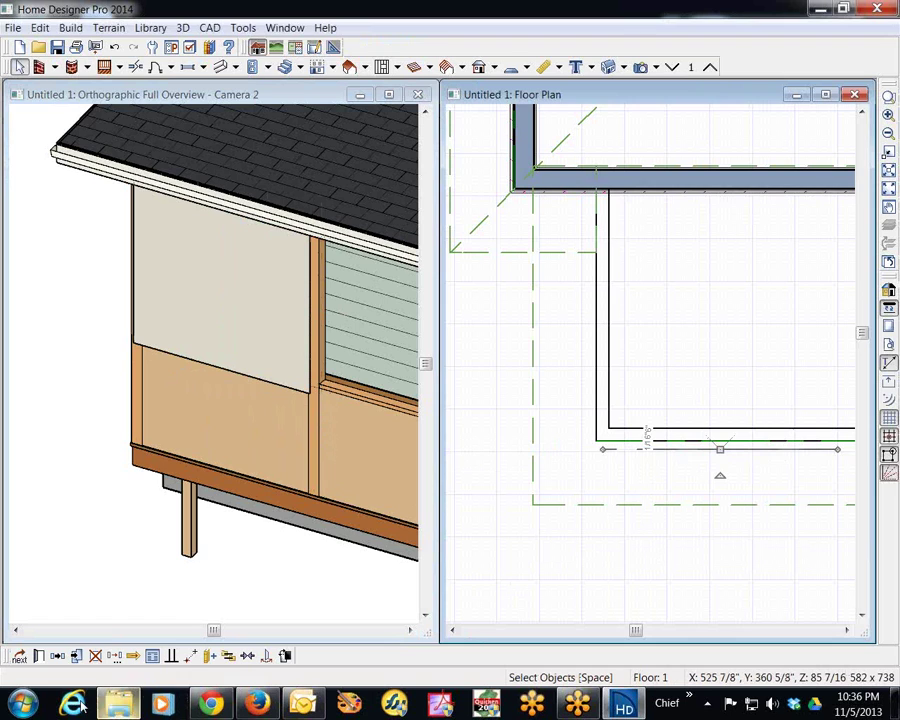
click(38, 656)
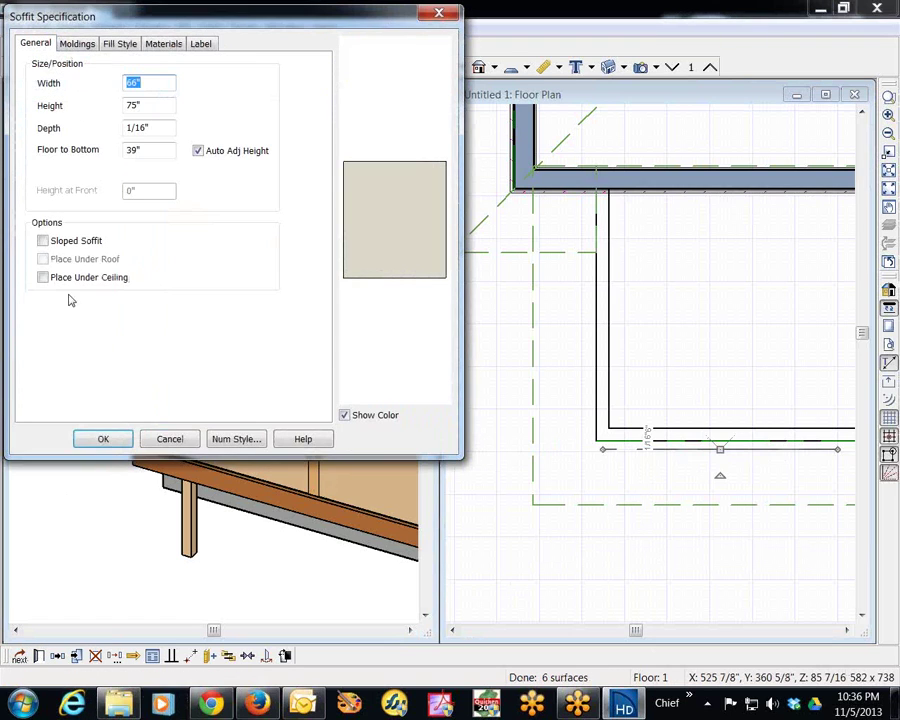
click(164, 46)
click(82, 97)
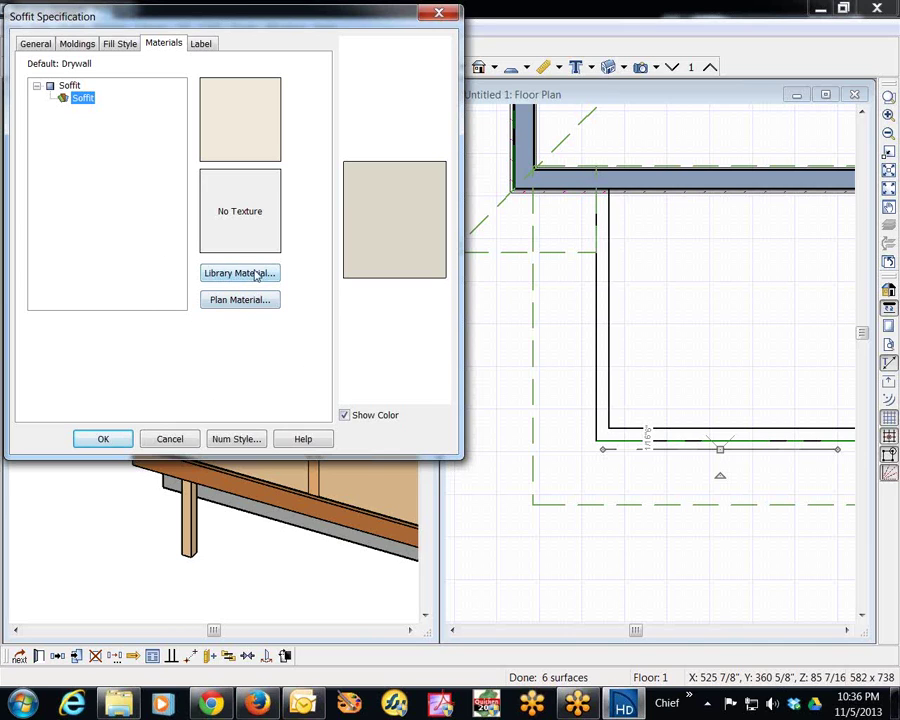
Pick Glass-Block from Masonry & Stone > Blocks > Decorative Blocks in the material library
click(256, 274)
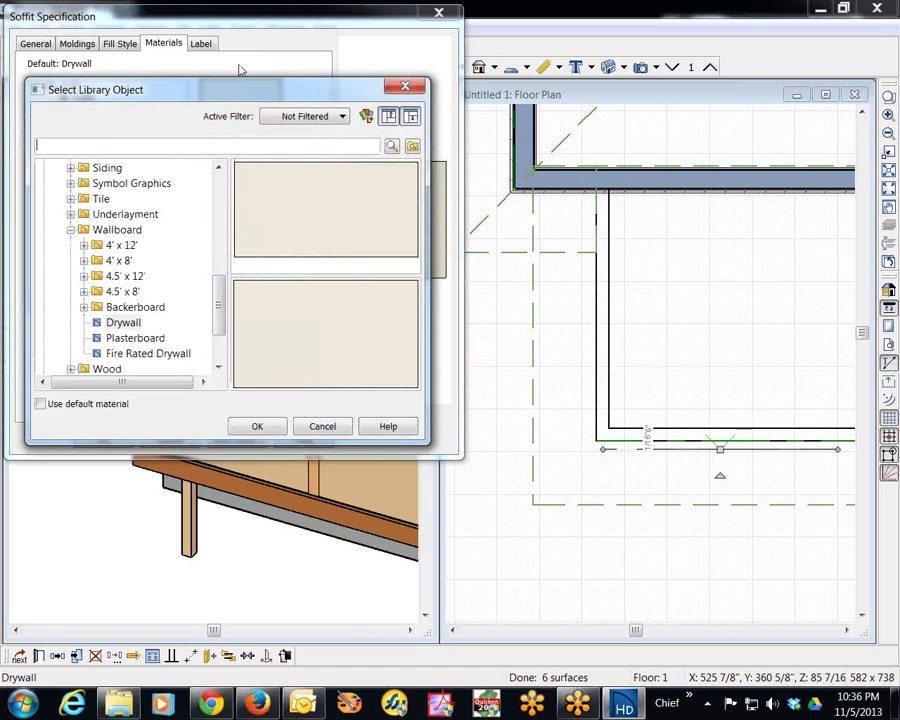
drag(232, 89, 337, 140)
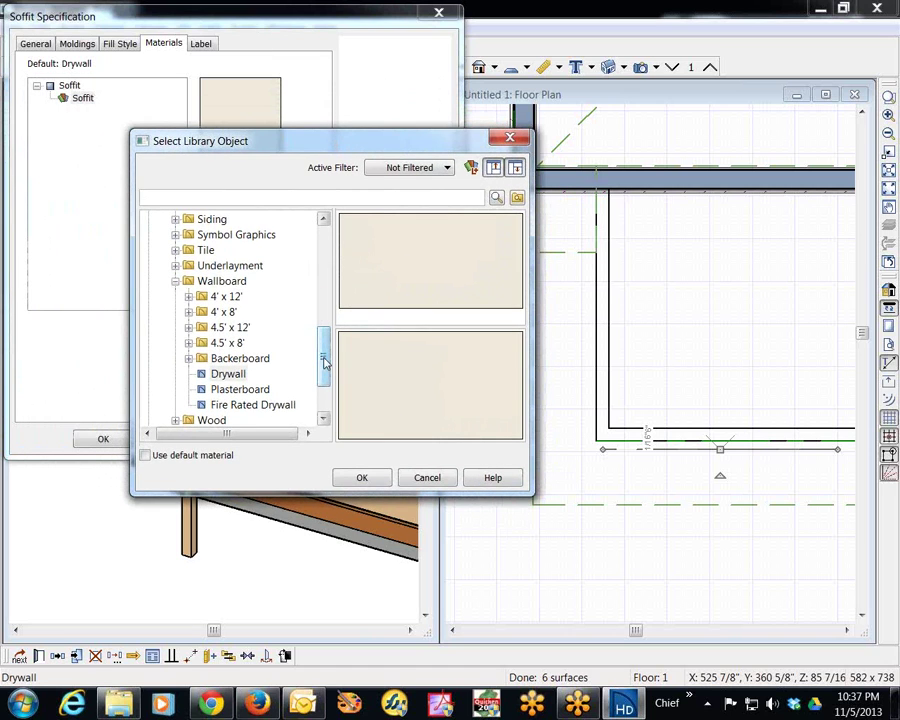
drag(324, 363, 325, 324)
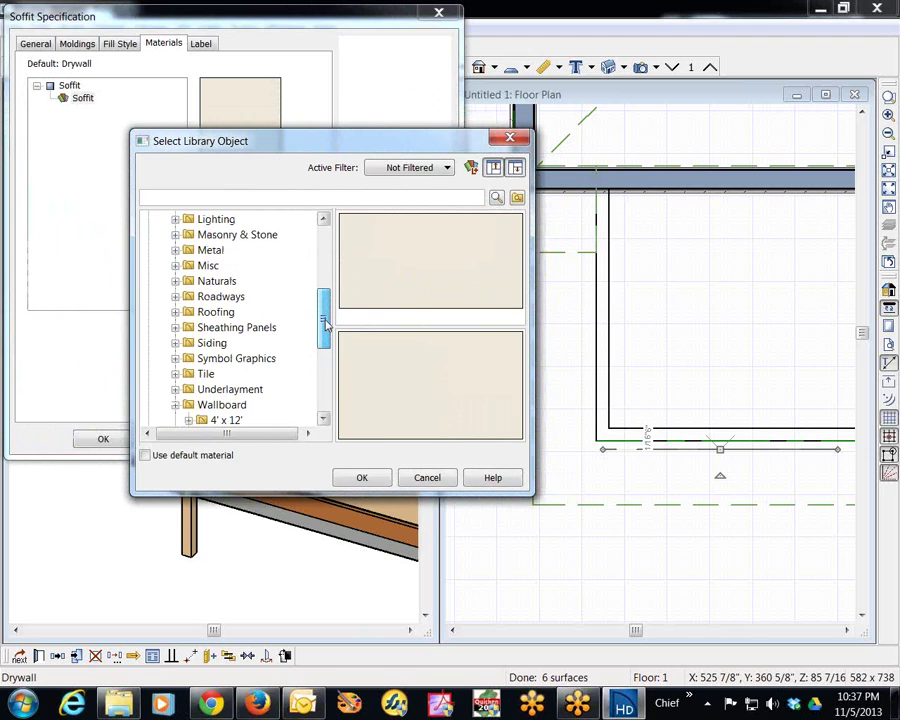
click(175, 235)
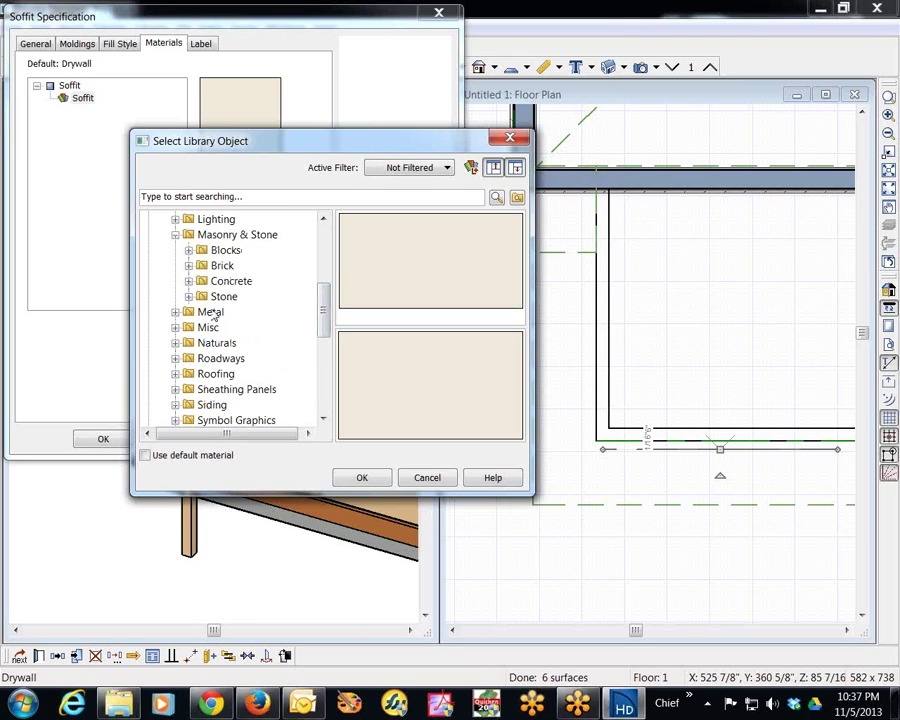
click(189, 250)
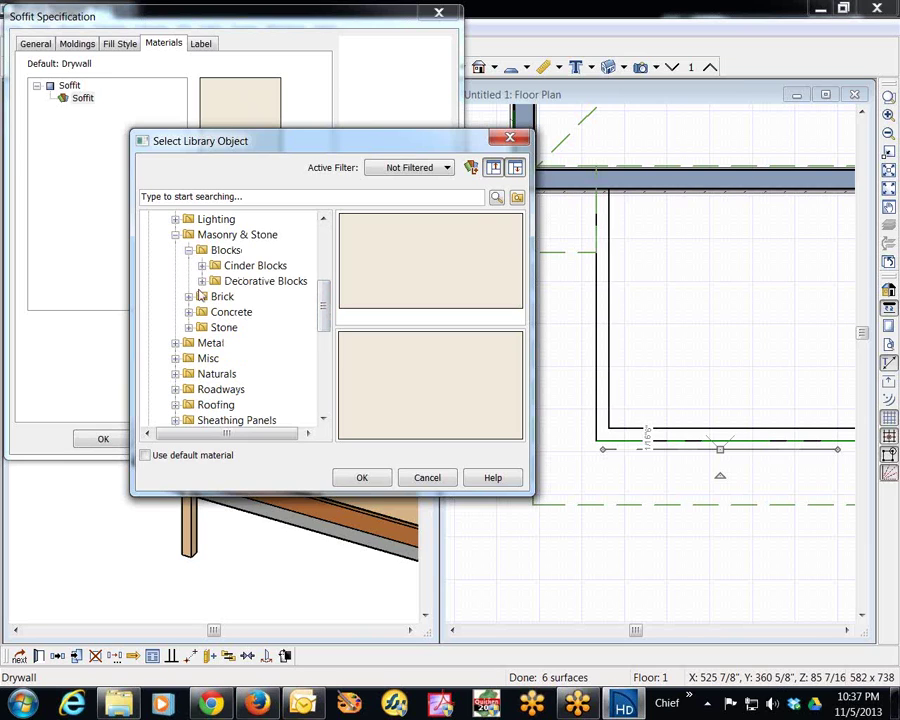
click(202, 281)
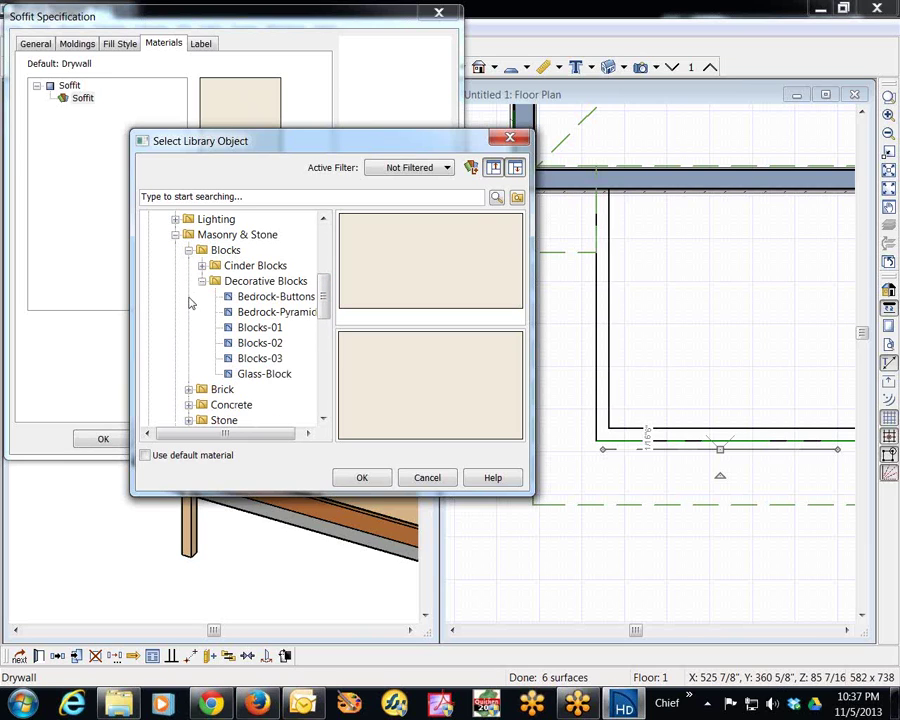
click(252, 375)
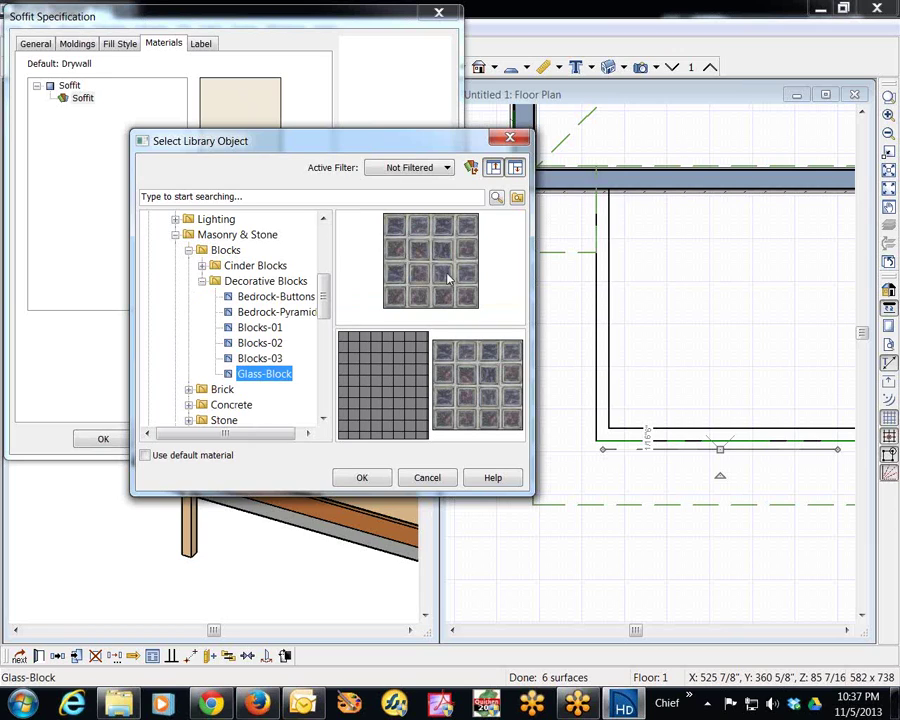
click(365, 478)
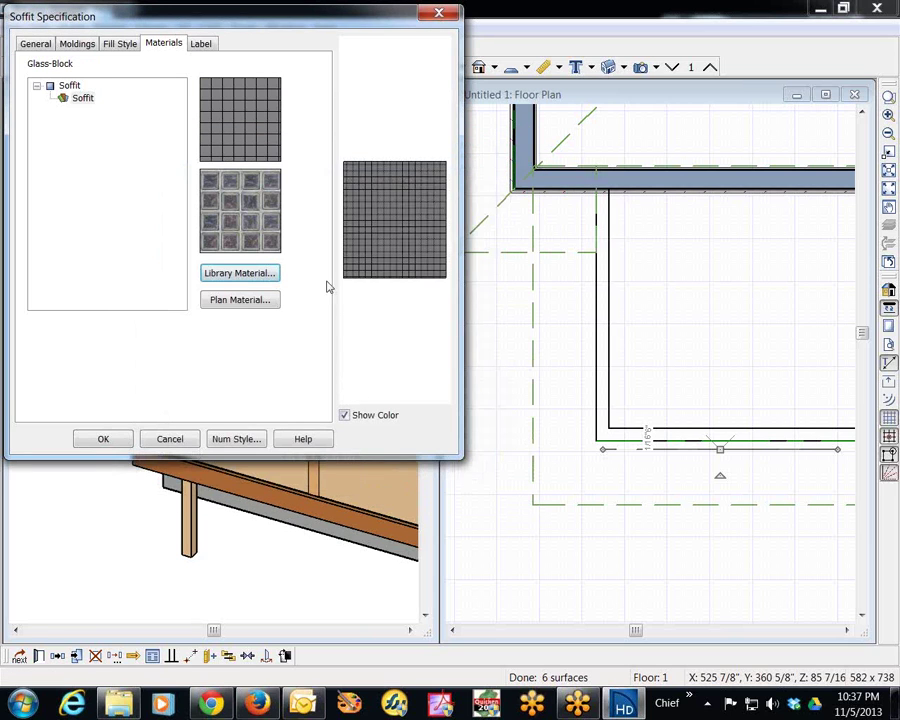
Apply the Glass-Block soffit material and render the 3D camera view with standard textures
click(117, 445)
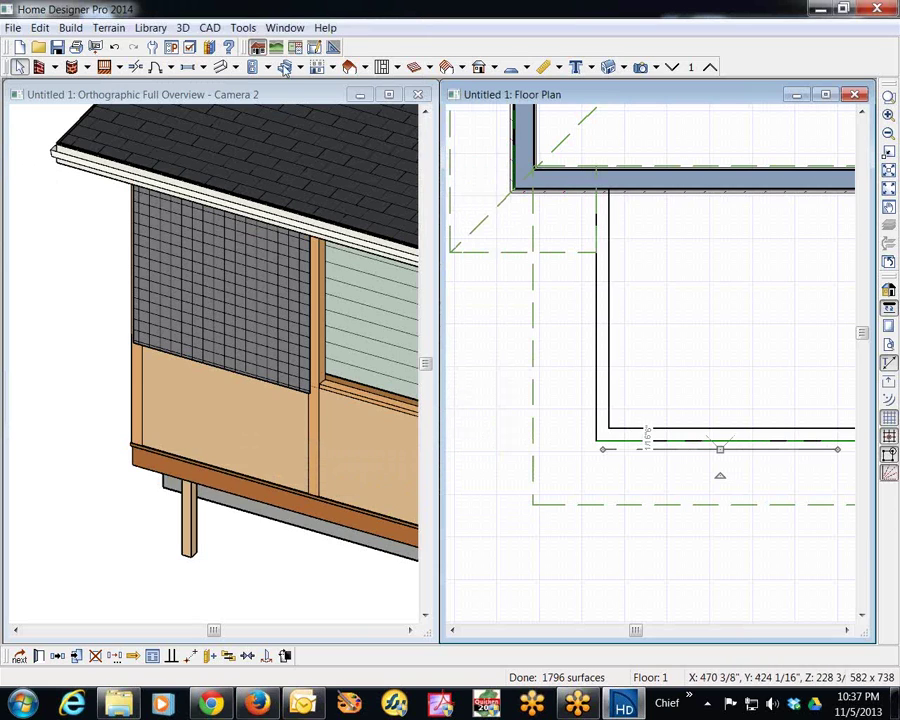
click(283, 103)
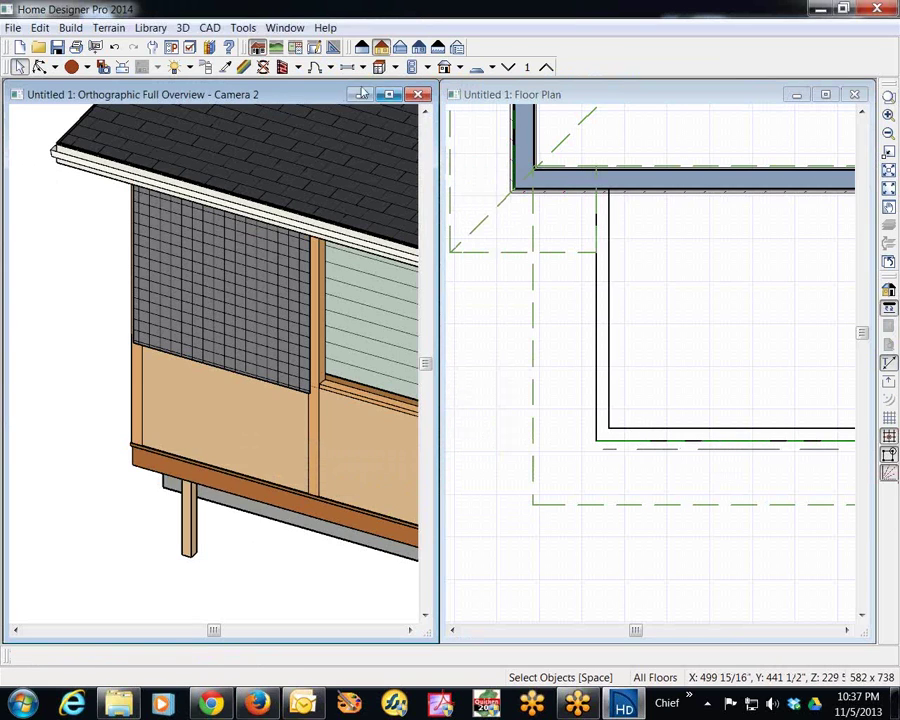
click(366, 50)
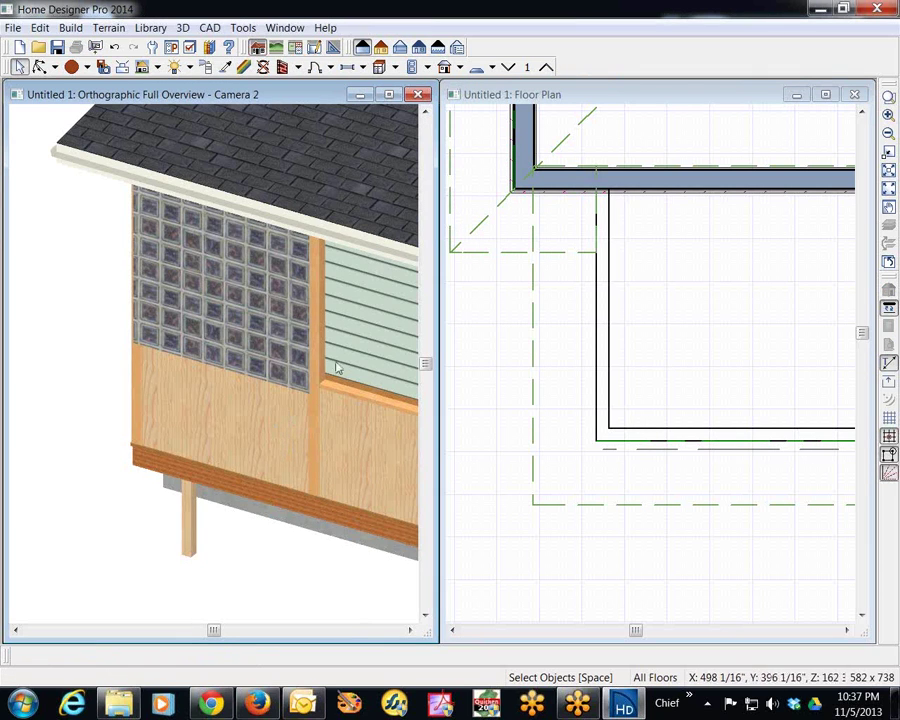
click(686, 451)
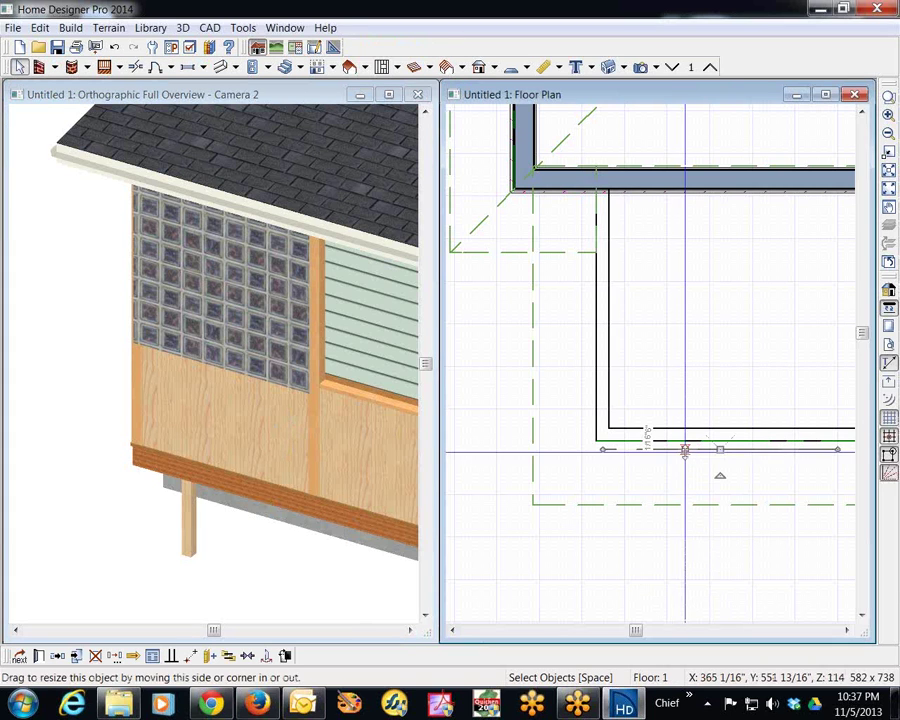
Open the Glass-Block material definition from the soffit's Plan Materials list
click(19, 656)
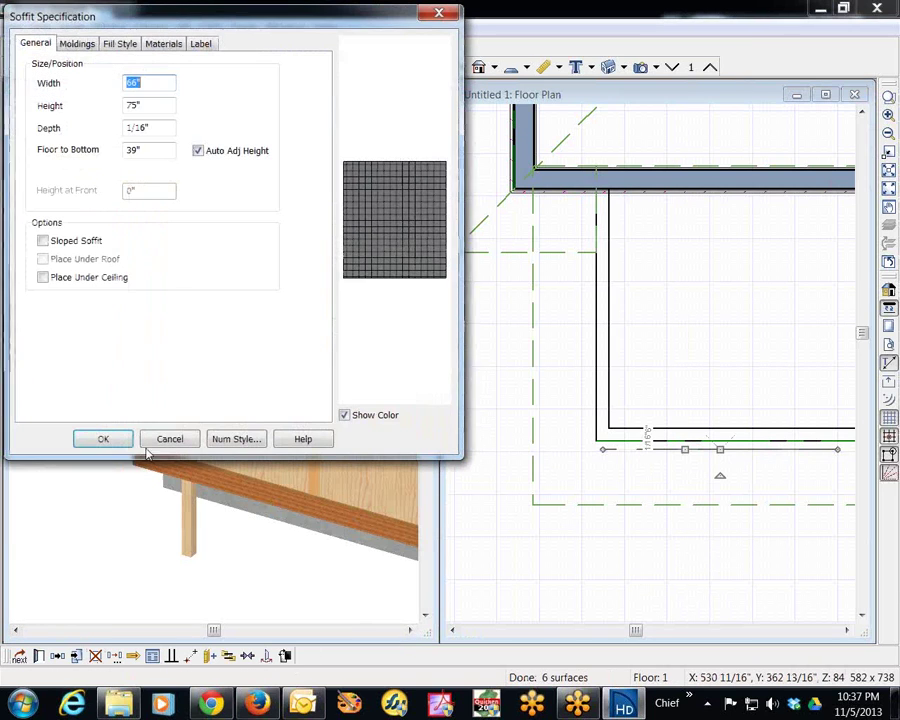
click(165, 44)
click(80, 100)
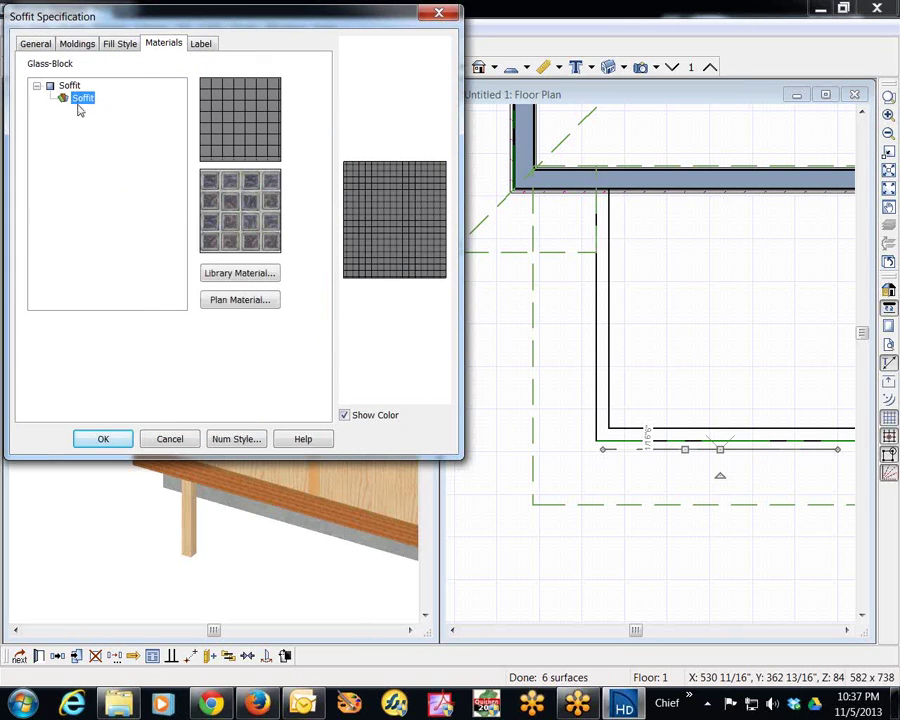
click(237, 301)
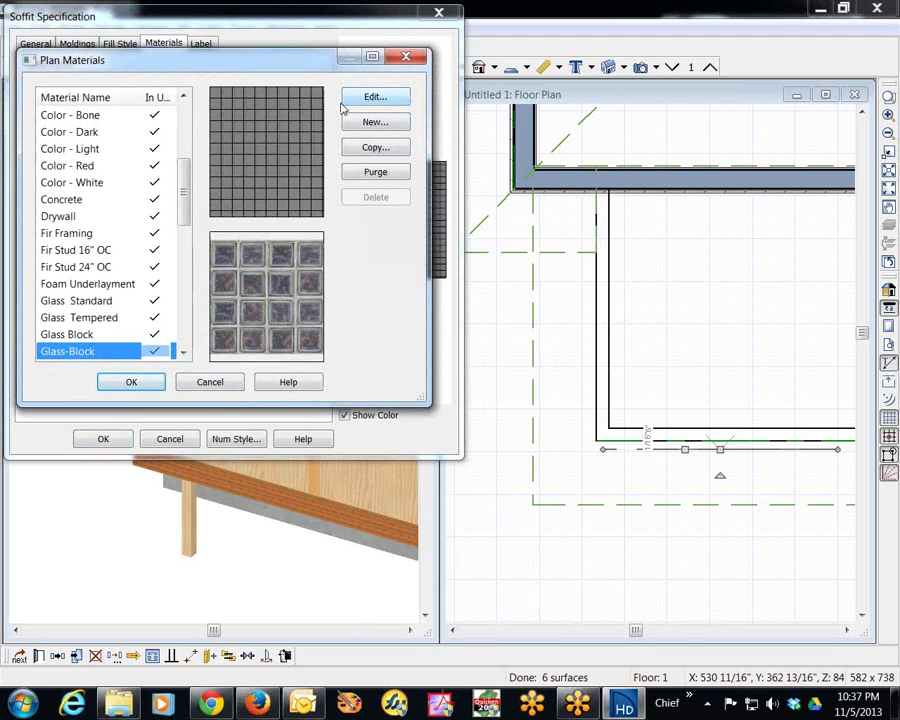
click(371, 97)
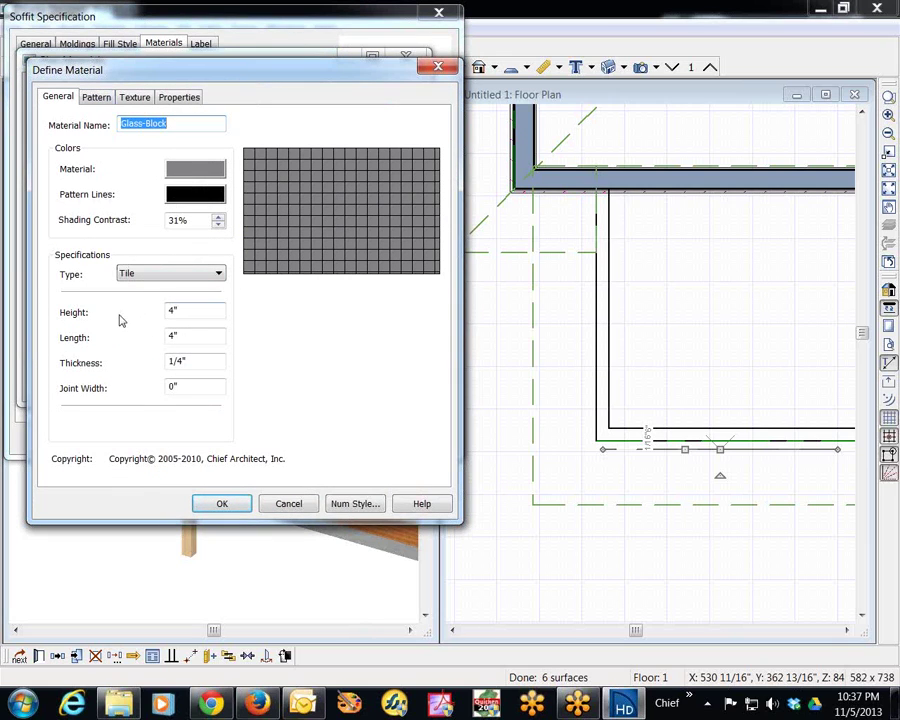
Change the Glass-Block tile Height and Length from 4" to 1"
click(176, 310)
drag(176, 310, 97, 312)
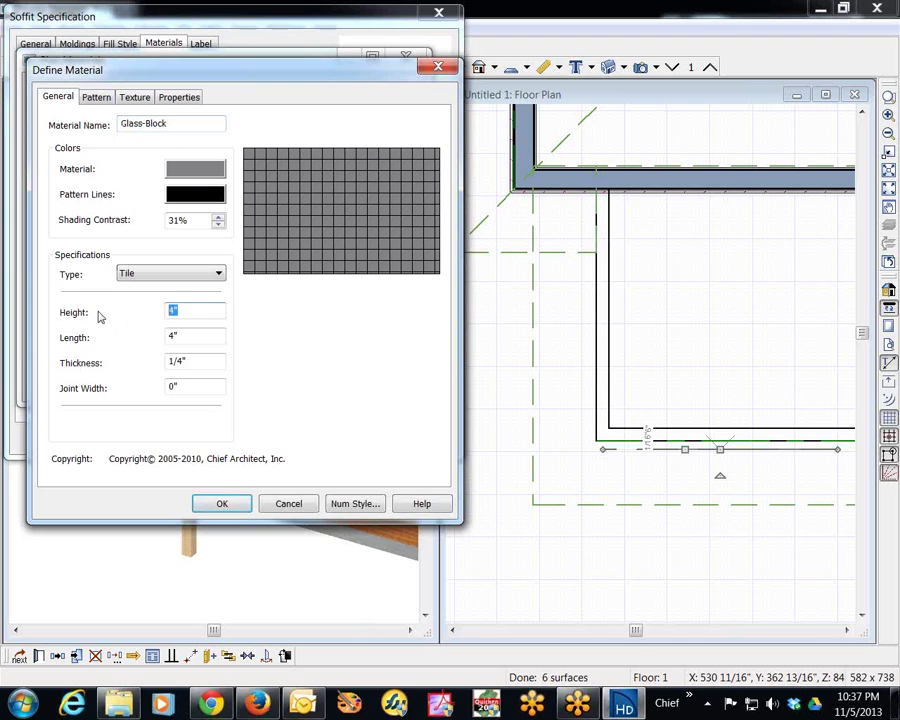
text(1)
click(186, 336)
drag(186, 336, 118, 334)
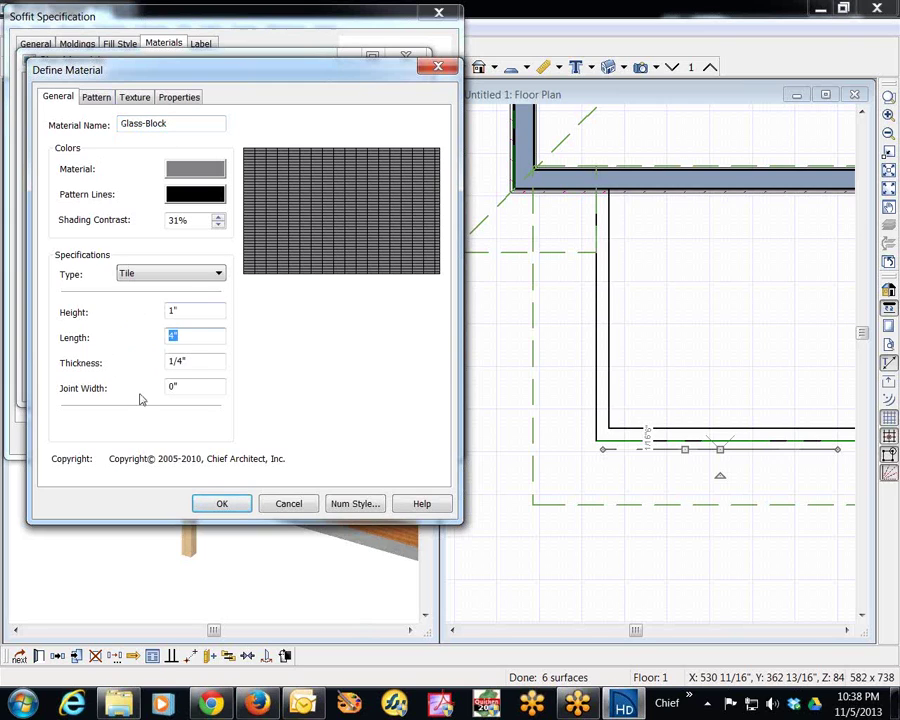
text(1)
key(Tab)
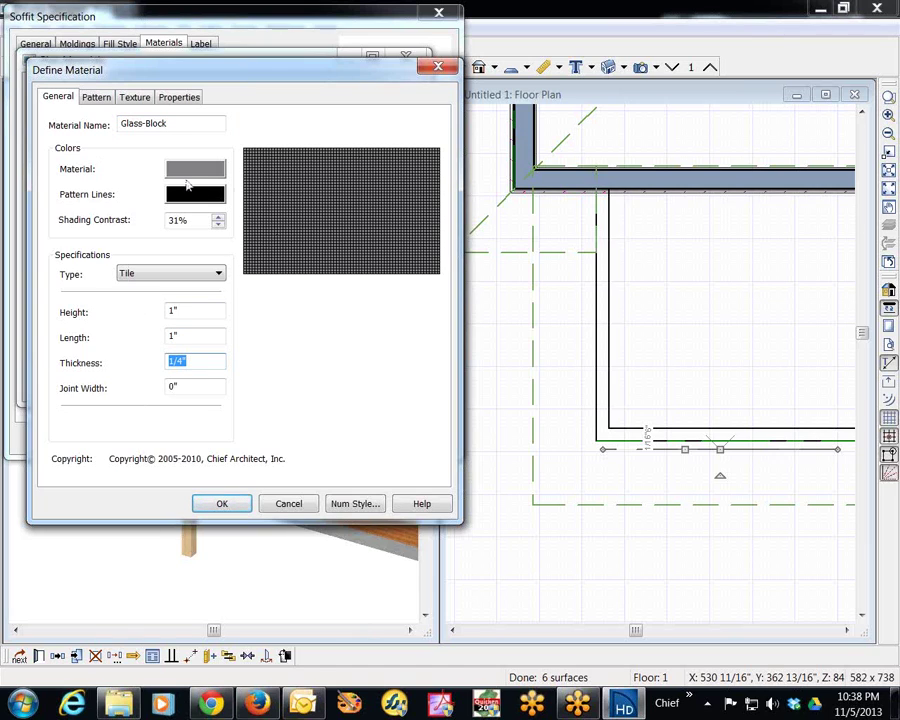
Set the Glass-Block texture scale to 1" in x and y, then close Define Material and Plan Materials
click(136, 97)
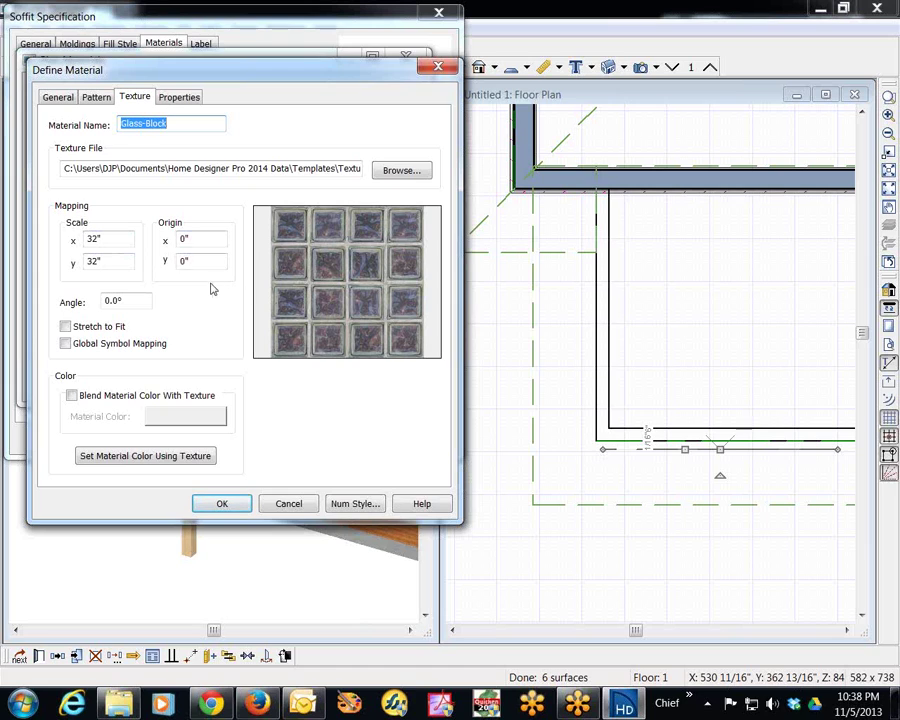
double_click(133, 238)
text(1)
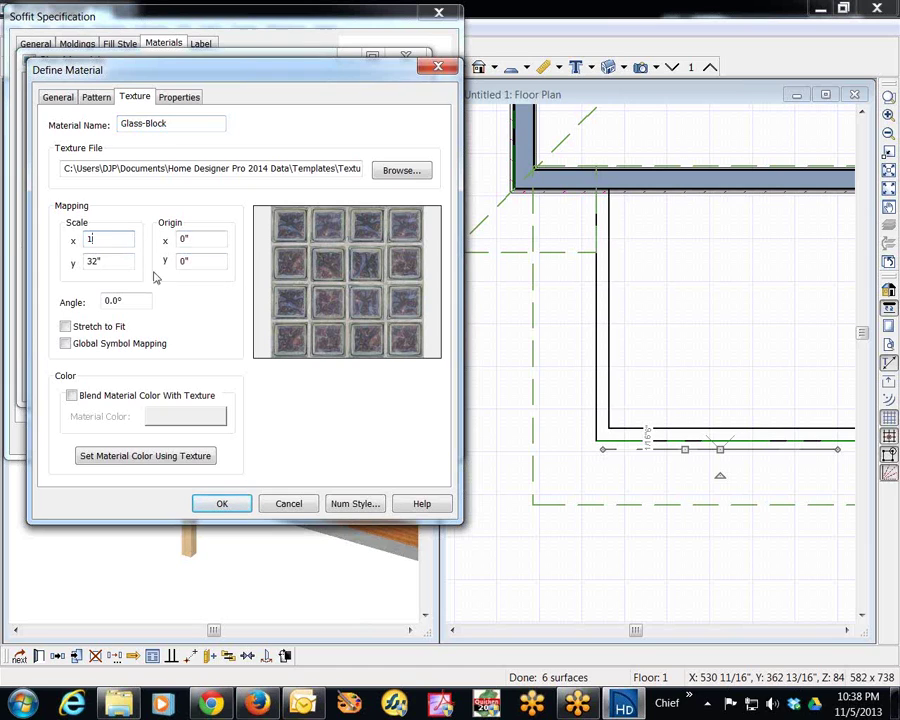
double_click(110, 261)
text(1)
click(222, 503)
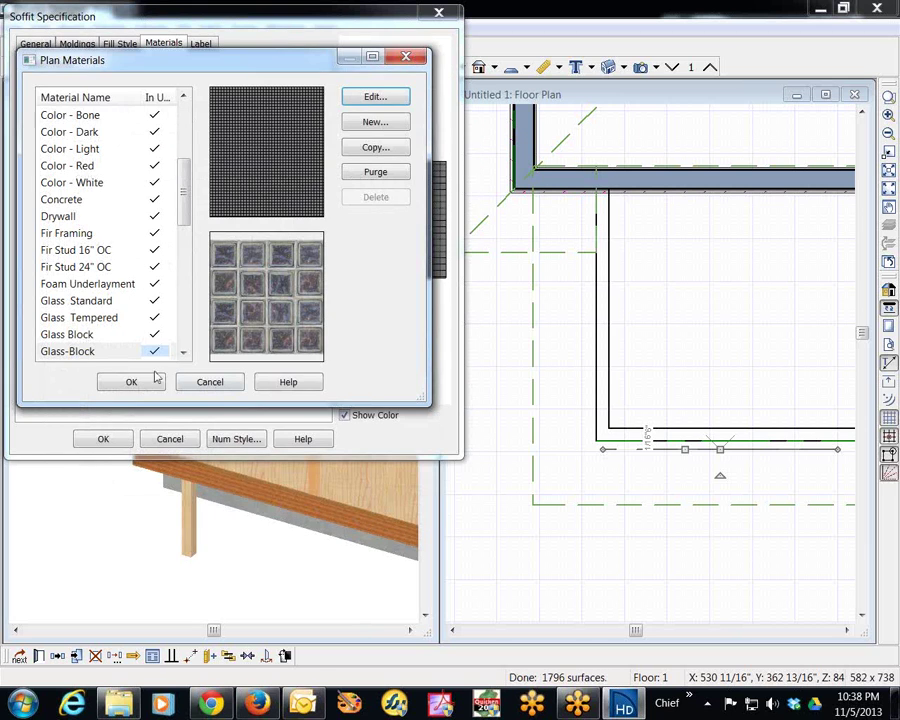
click(133, 382)
Close Soffit Specification and select the Adjust Material Definition tool in the 3D camera view
click(130, 440)
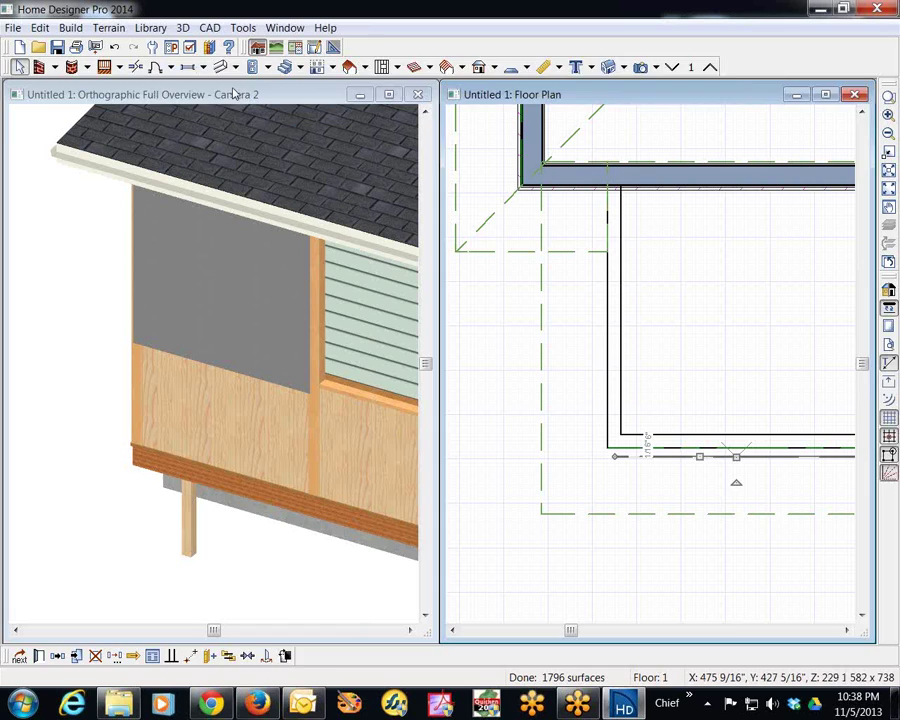
click(233, 94)
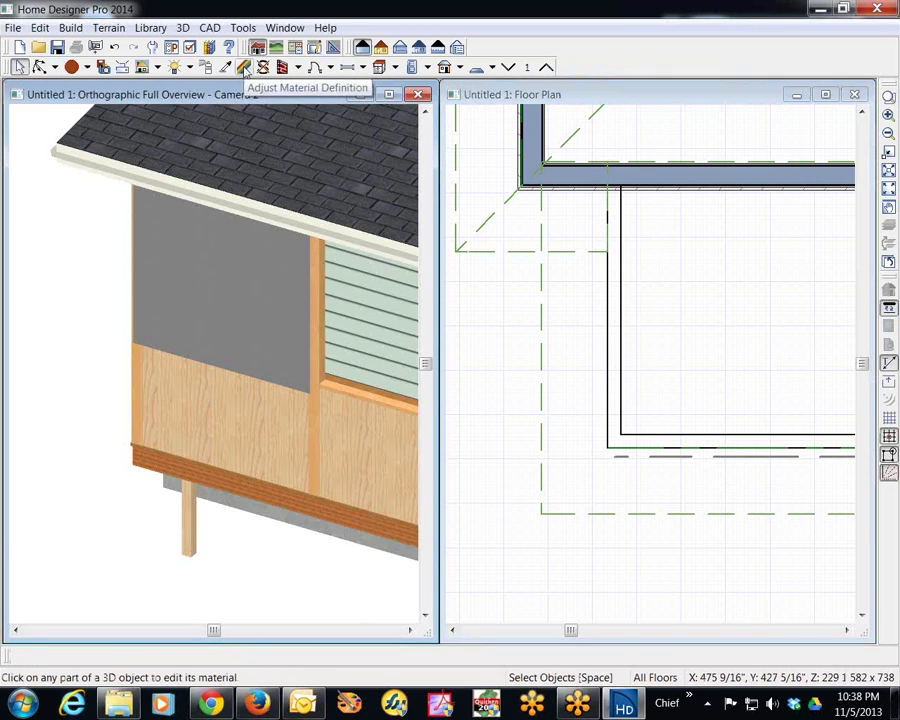
click(245, 68)
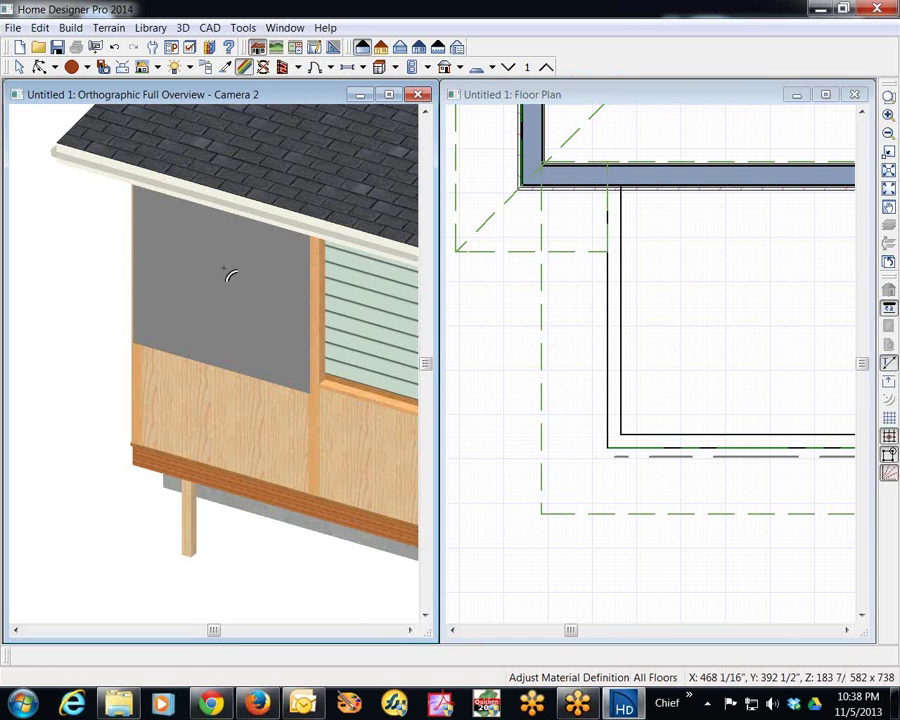
Set the Glass-Block soffit material's transparency to 82%, then lower it to 40%
click(226, 265)
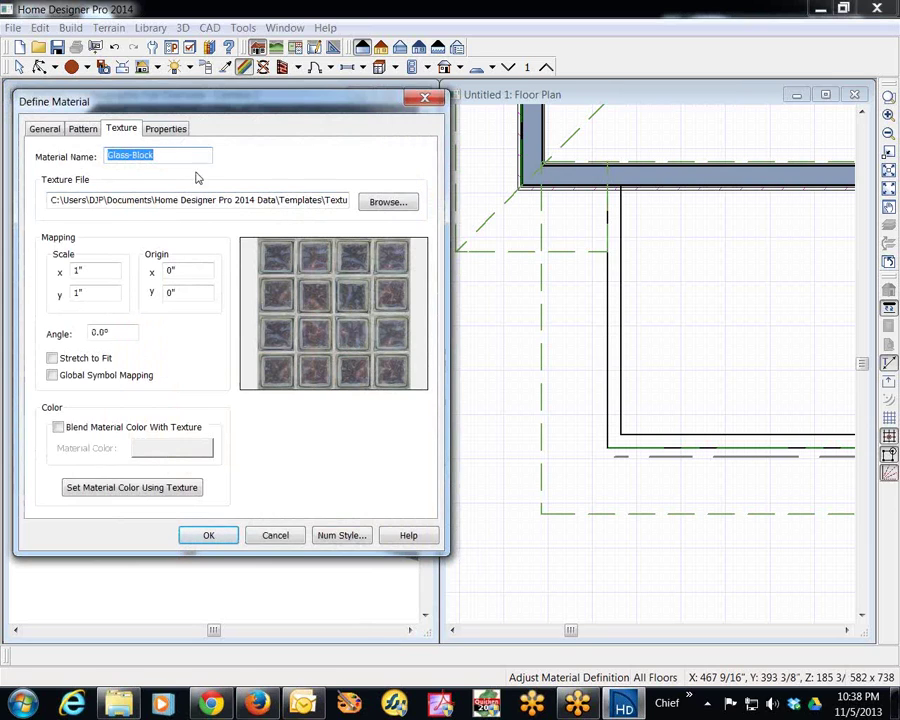
click(165, 128)
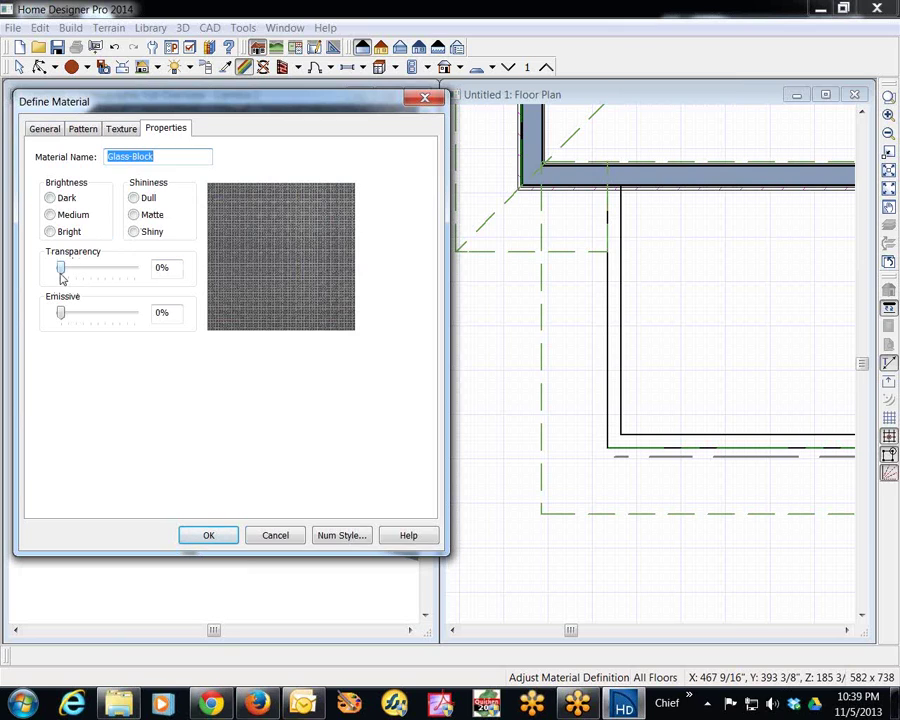
drag(61, 269, 121, 279)
click(209, 536)
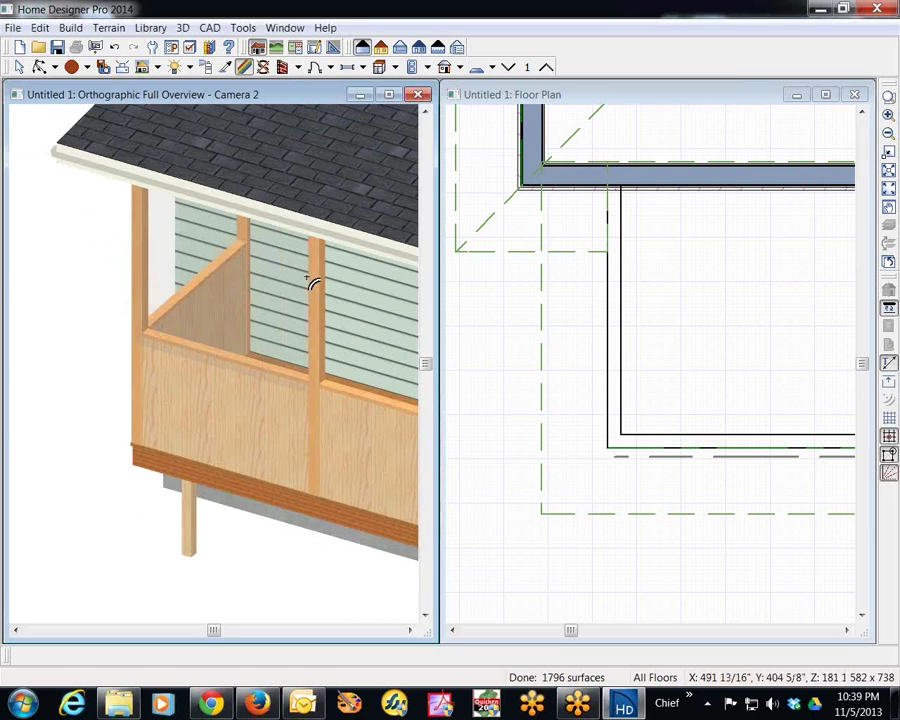
click(165, 251)
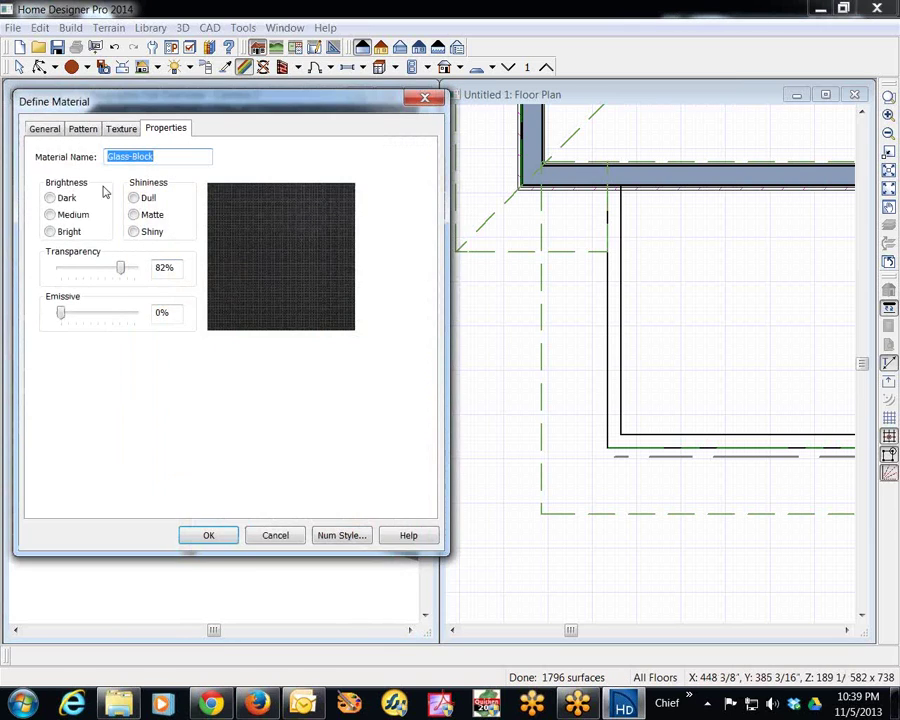
drag(123, 270, 90, 269)
click(208, 535)
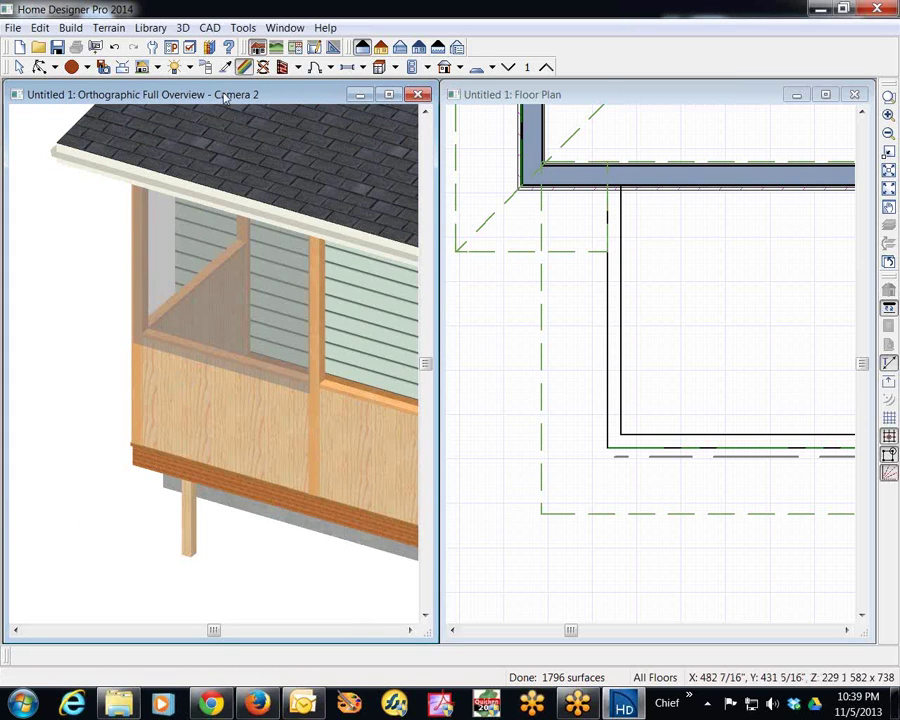
Toggle the 3D view to vector and back to textured, then nudge the railing line upward
click(383, 49)
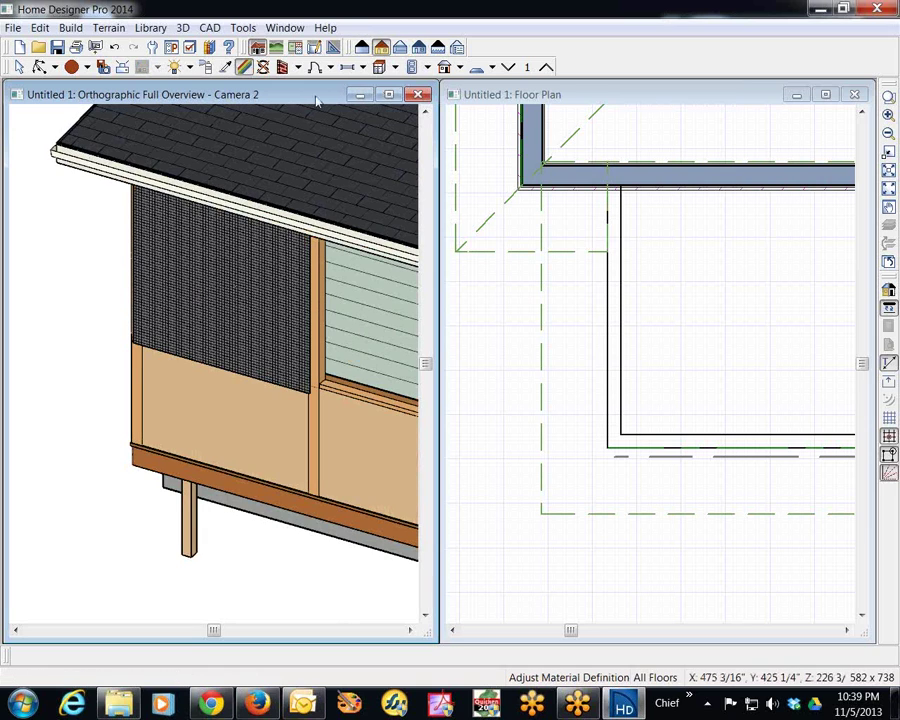
click(364, 49)
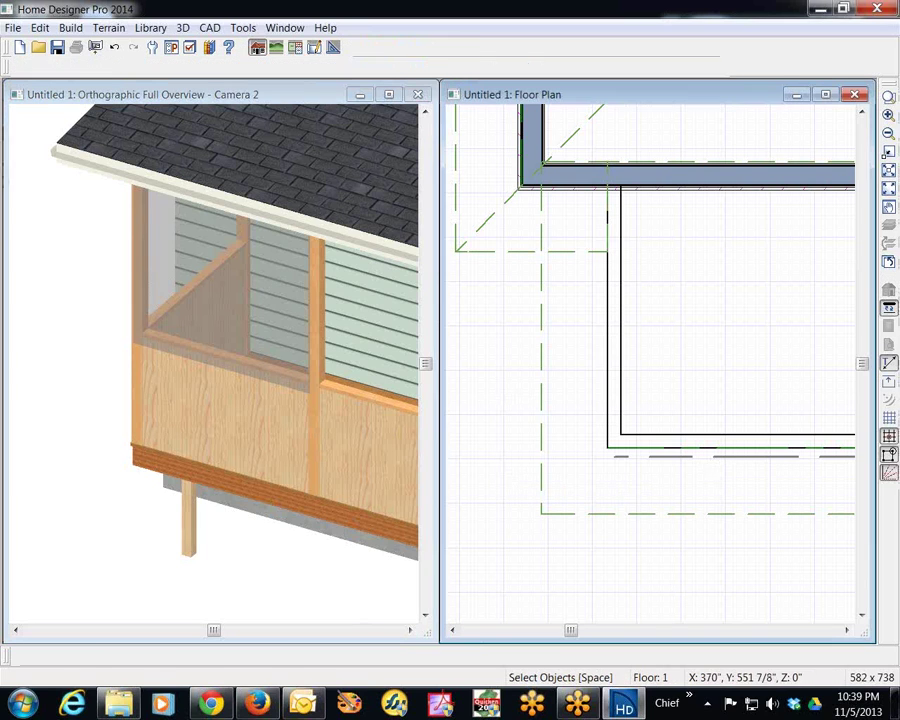
click(734, 457)
mouse_move(737, 457)
mouse_down()
mouse_move(729, 437)
mouse_move(737, 441)
mouse_up()
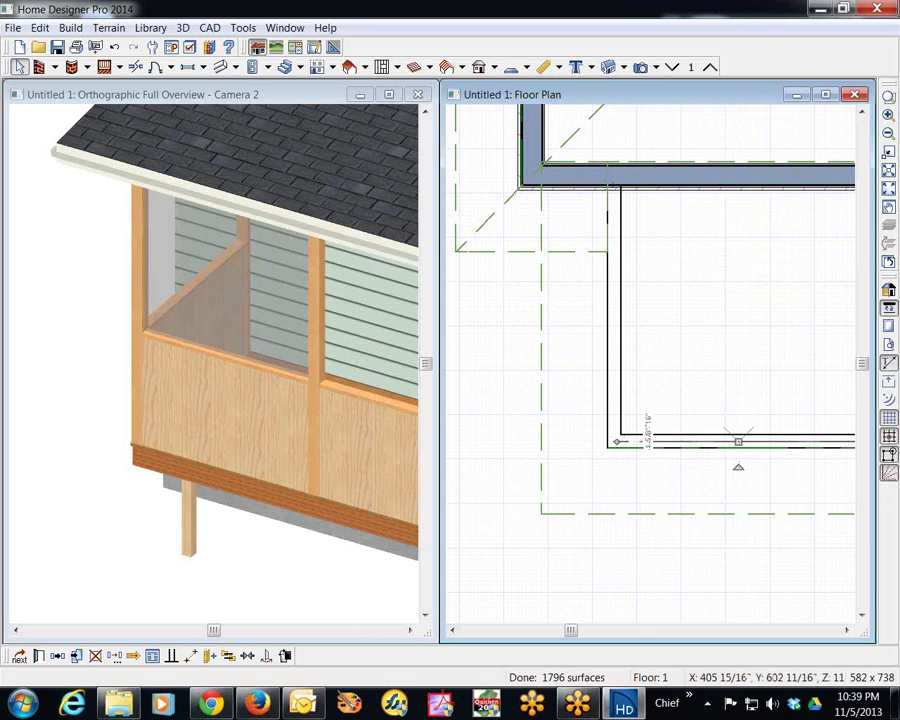
Zoom out twice, box-zoom onto the deck and house wall, and clear the selection
click(888, 134)
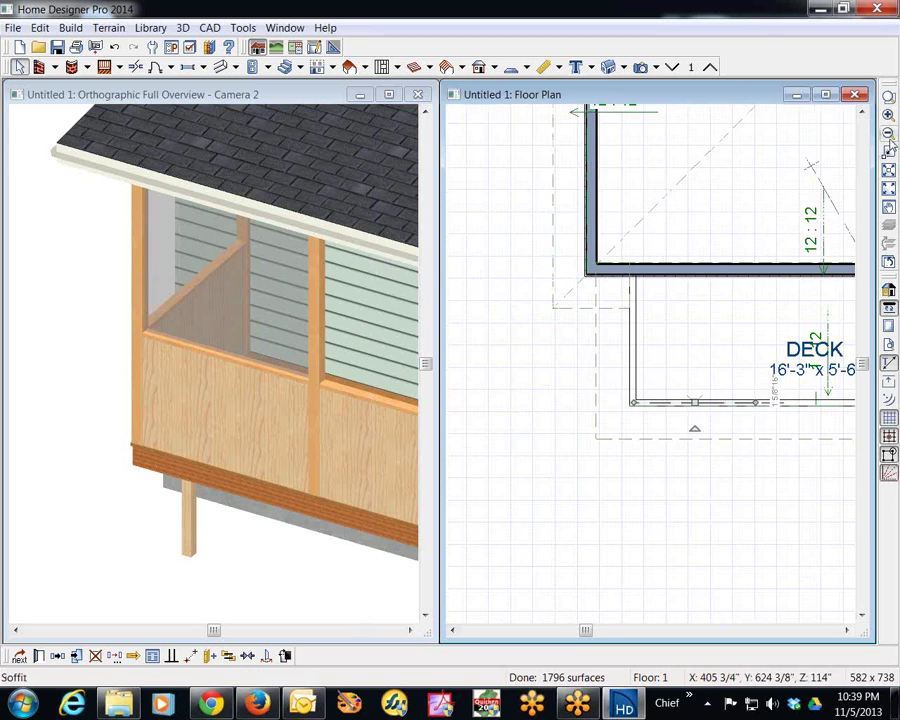
click(888, 134)
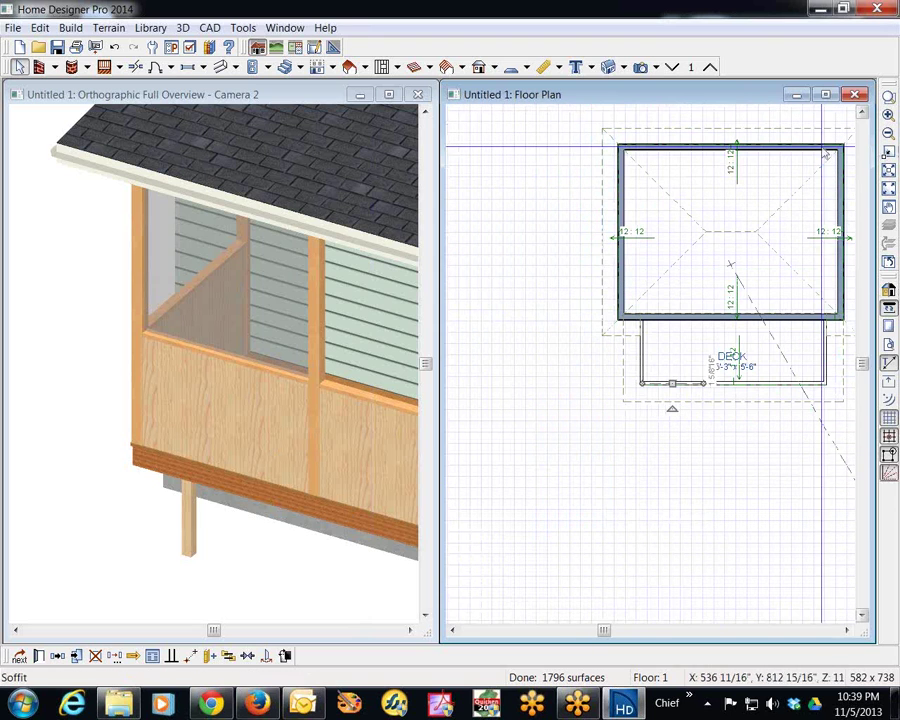
click(888, 96)
drag(577, 286, 697, 414)
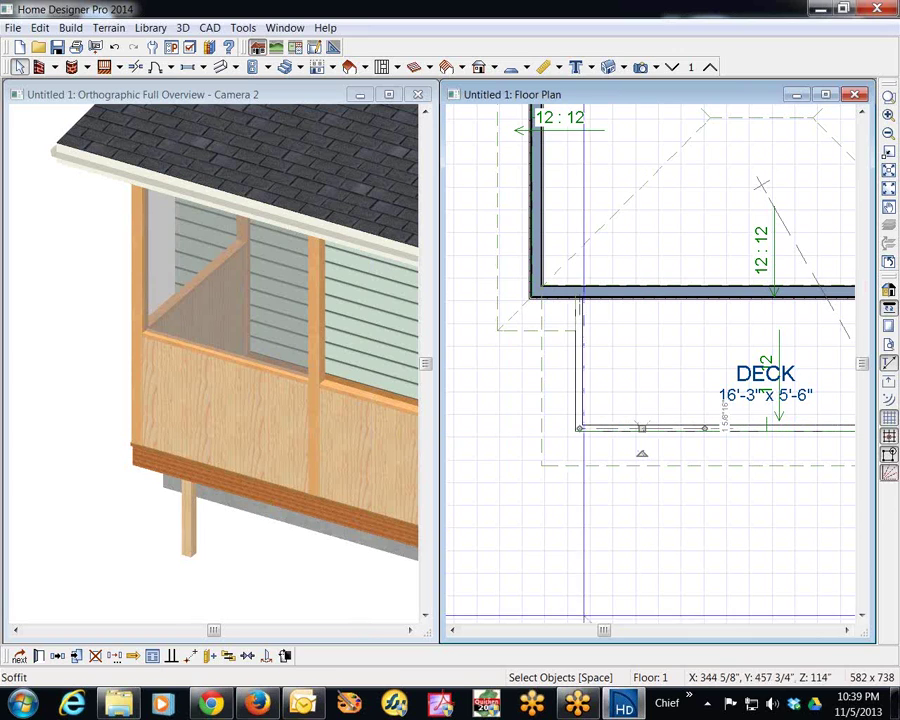
click(847, 630)
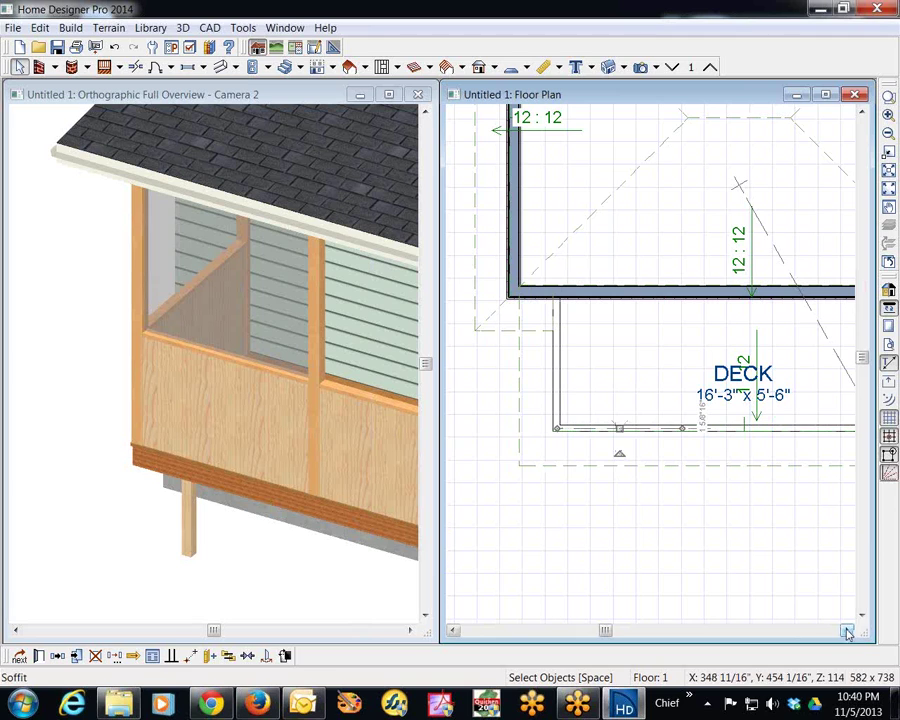
key(Escape)
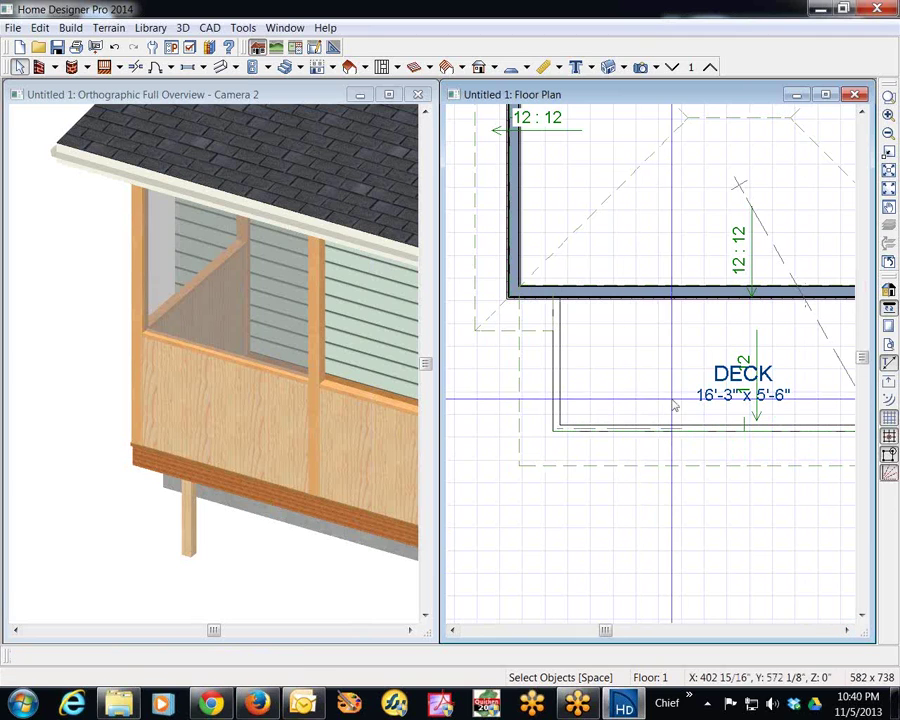
Place a 30-inch hinged door in the deck's front wall
click(158, 67)
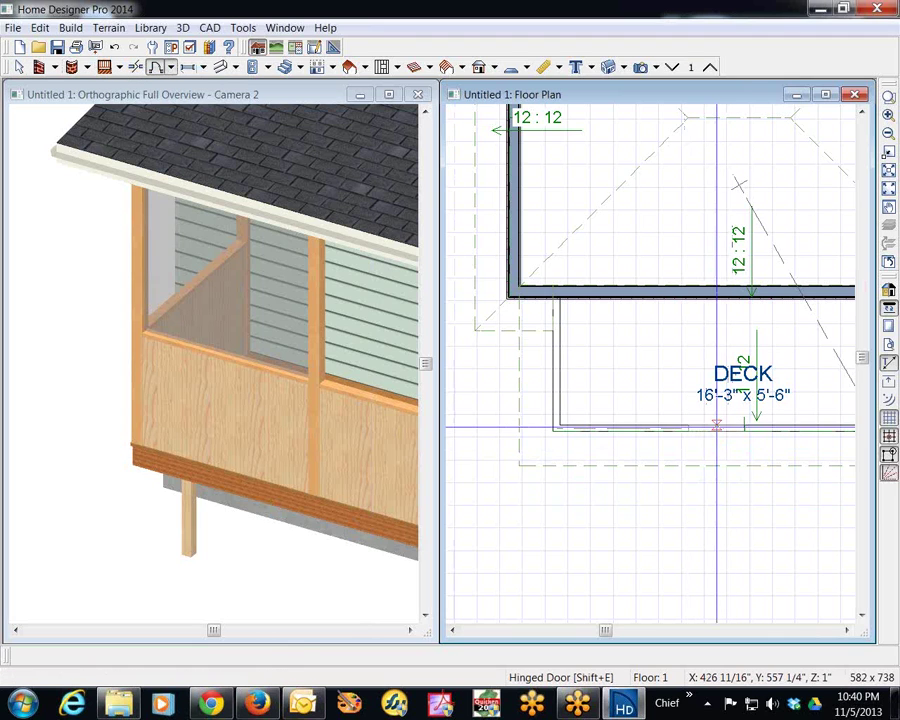
click(716, 427)
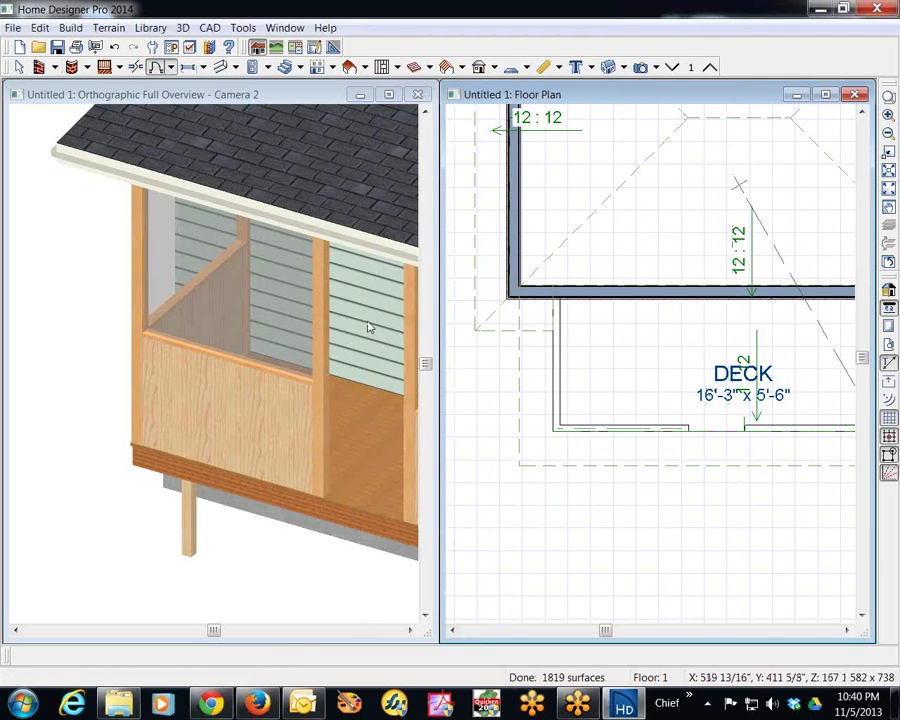
right_click(706, 427)
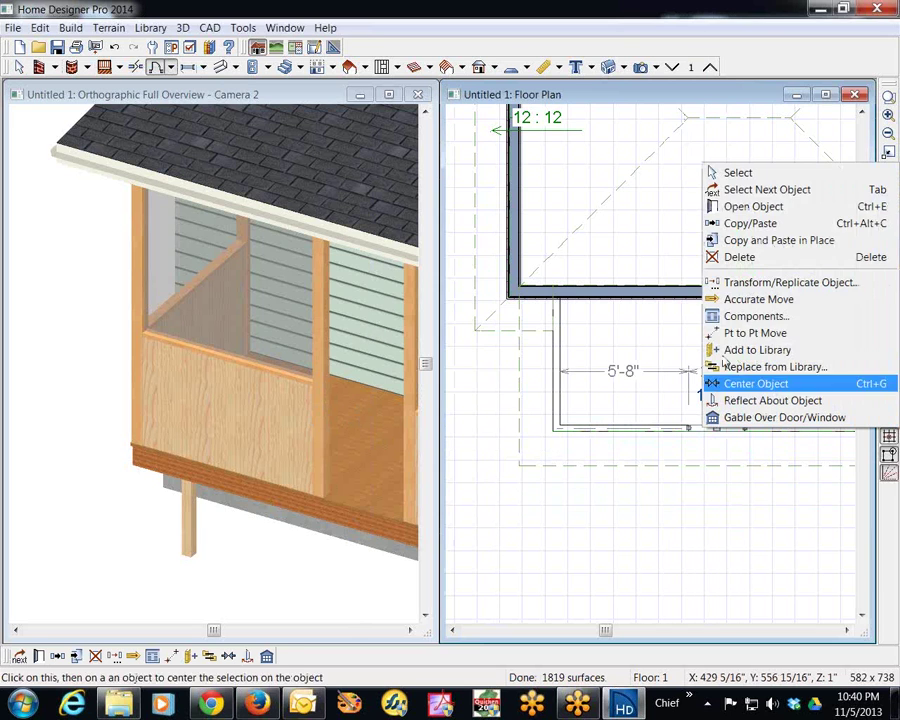
click(715, 205)
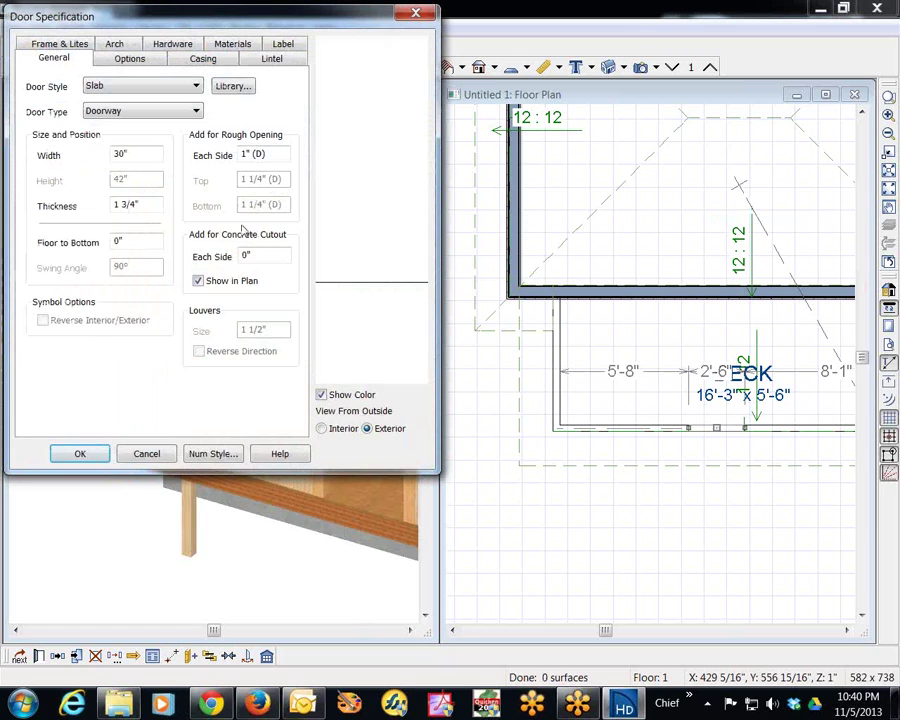
Make the door Hinged type with Glass style and stretch it up to full wall height
click(150, 111)
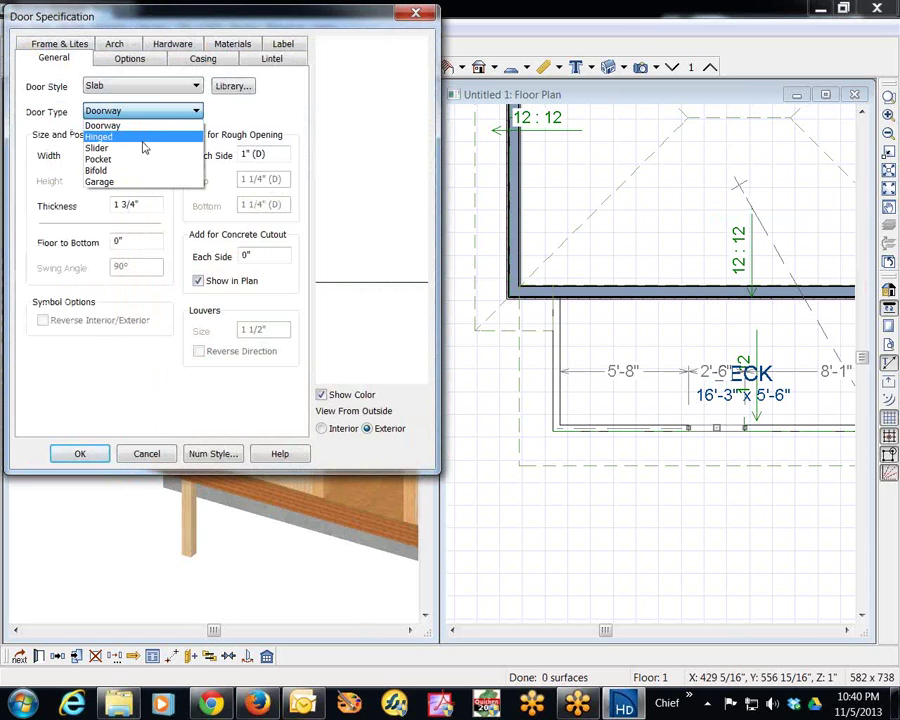
click(145, 137)
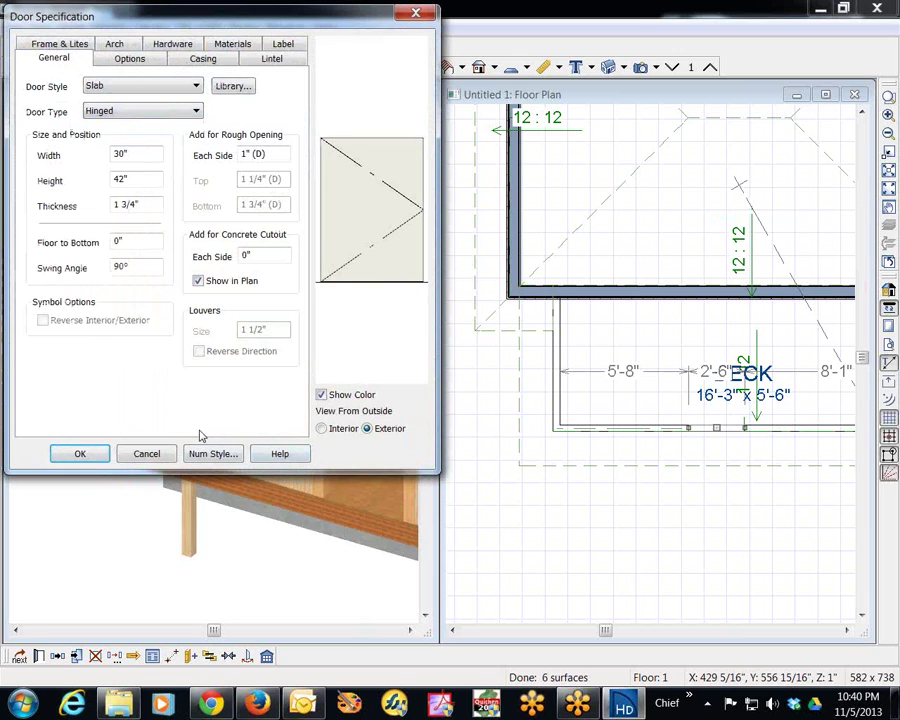
click(184, 87)
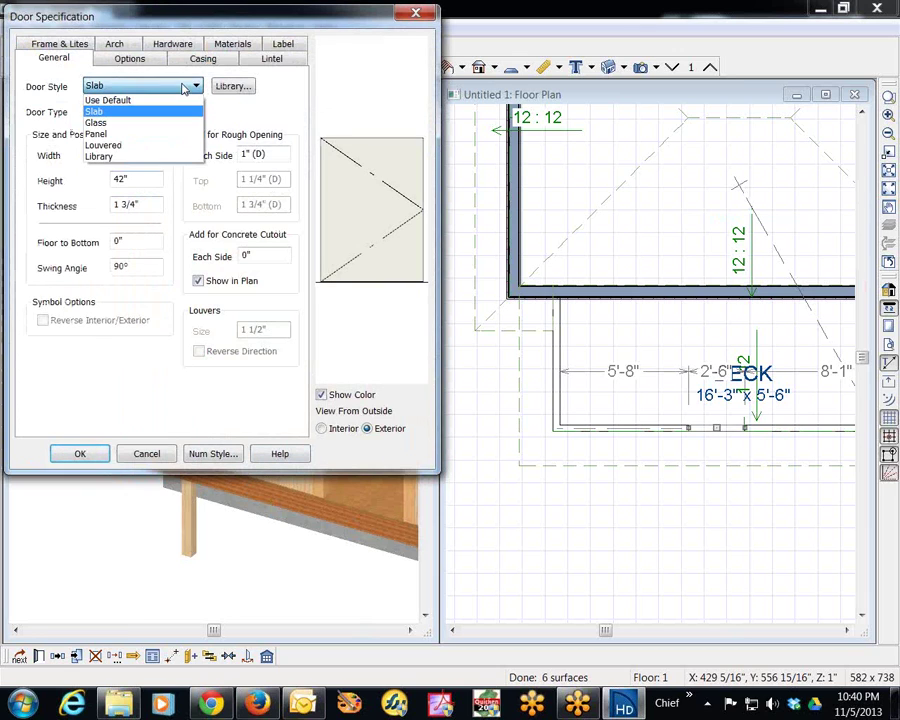
click(130, 122)
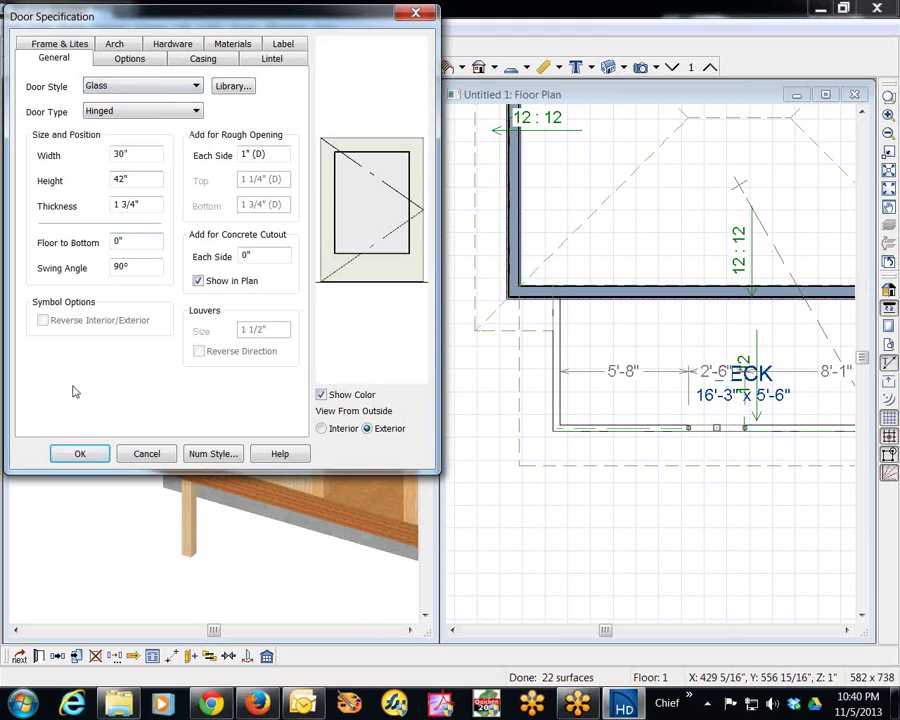
click(80, 454)
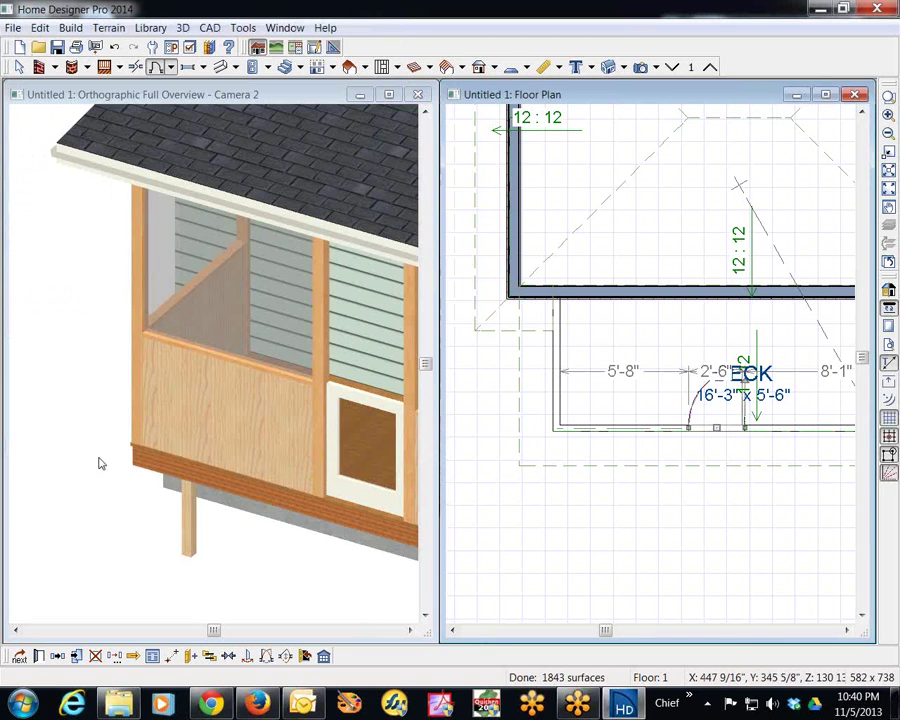
click(363, 402)
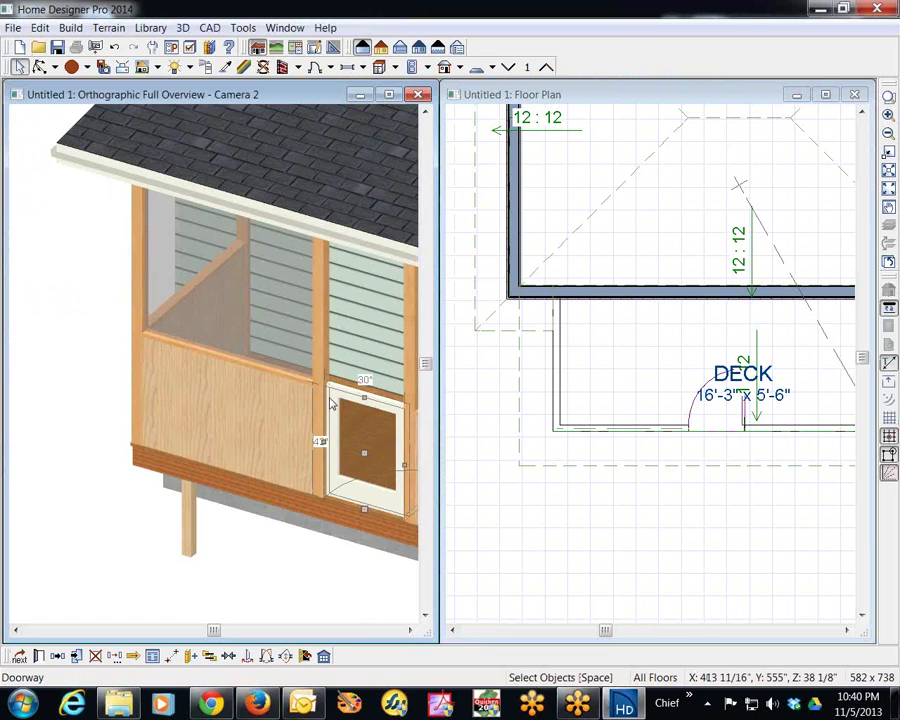
drag(365, 396, 367, 260)
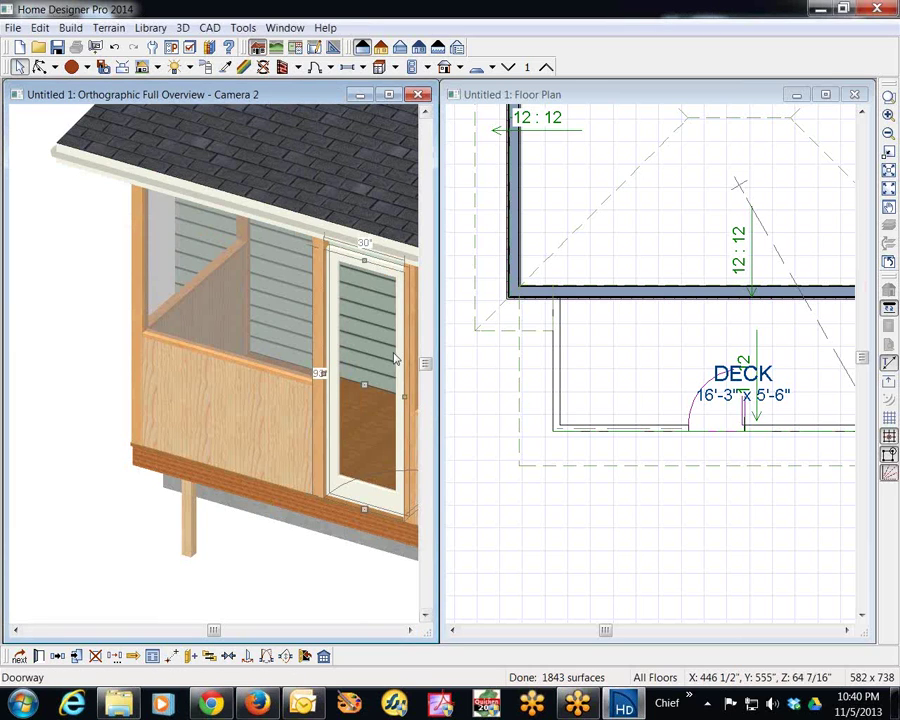
Assign the Glass-Block mesh material to the door glass in the Door Specification materials
click(38, 656)
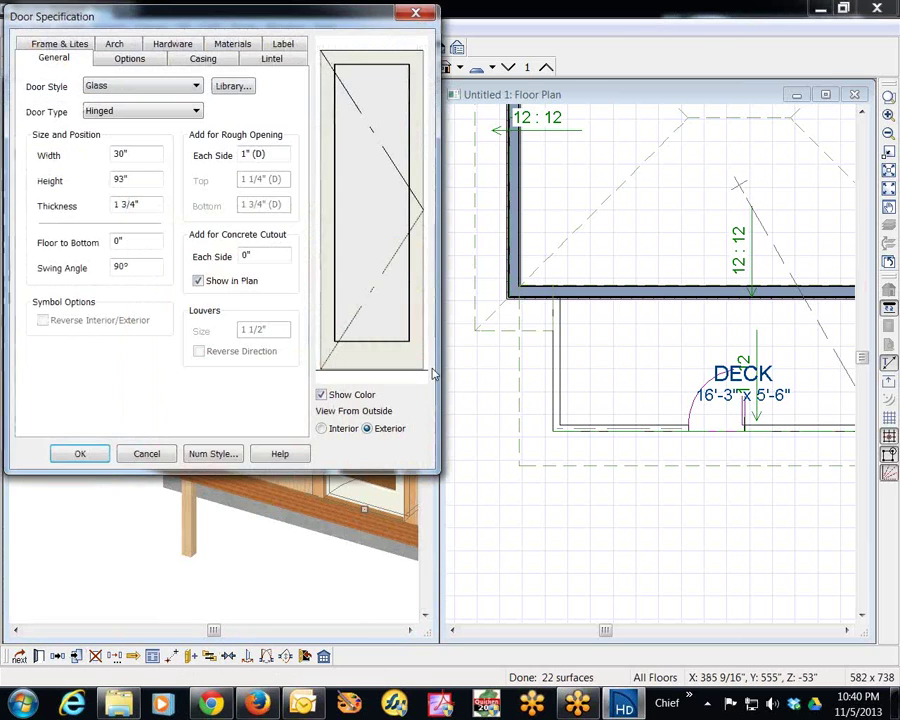
click(236, 45)
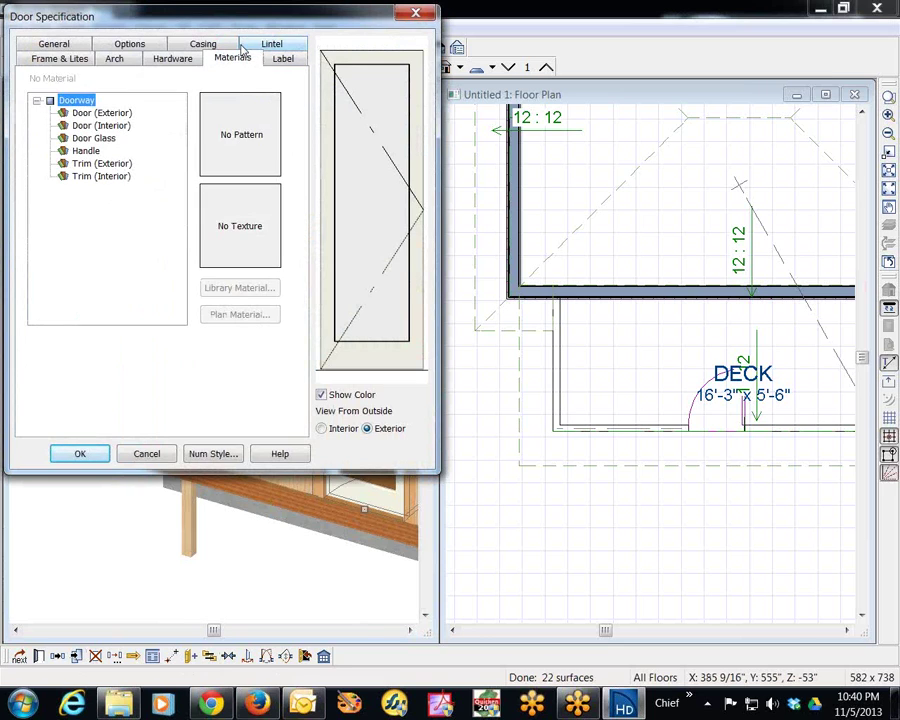
click(106, 140)
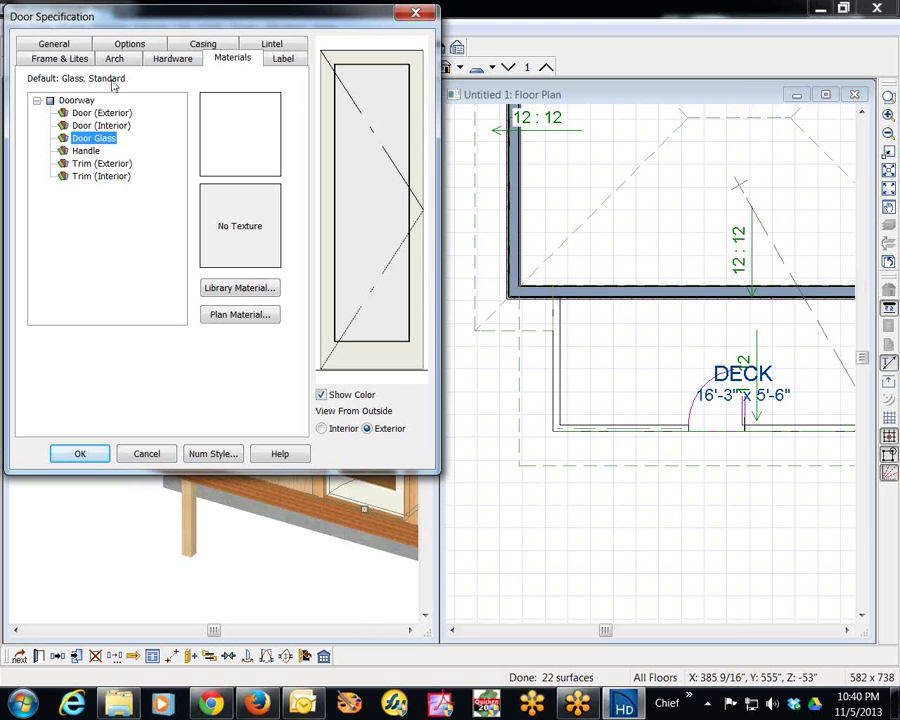
click(256, 315)
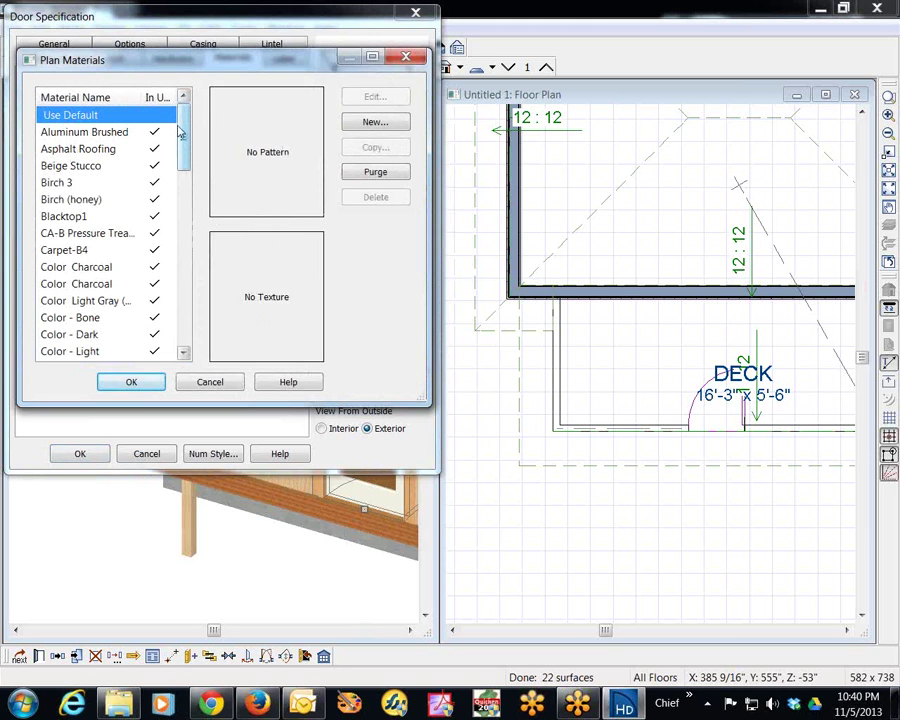
click(202, 385)
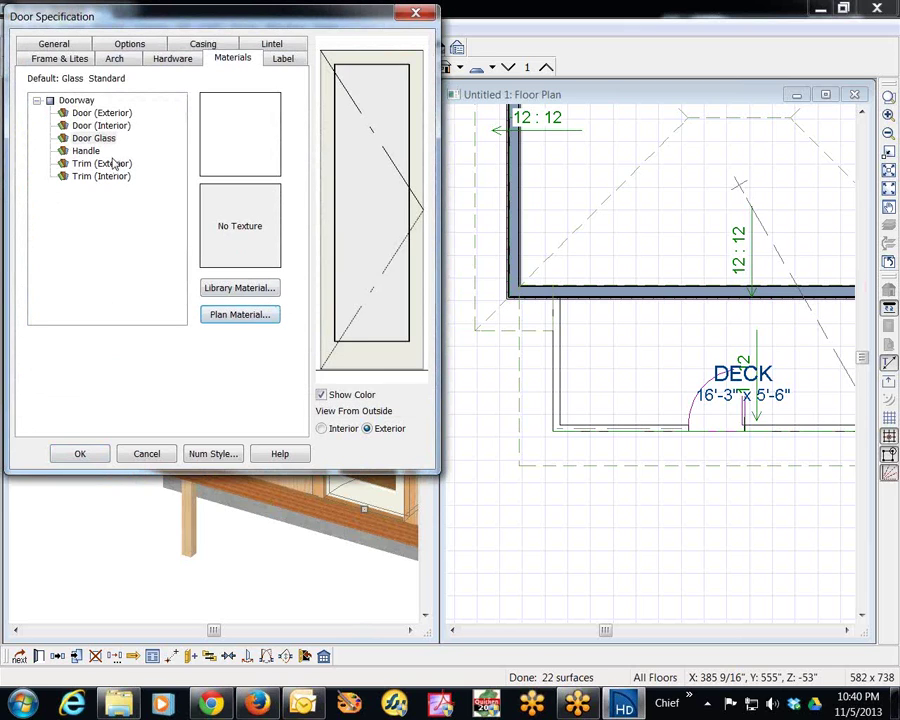
click(92, 139)
click(224, 316)
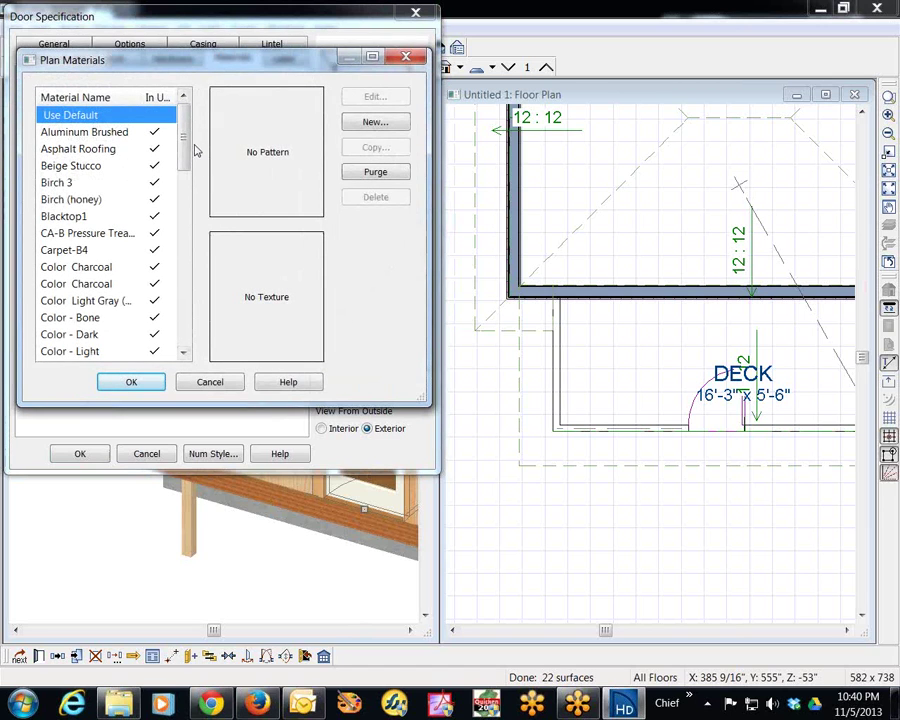
drag(185, 133, 183, 217)
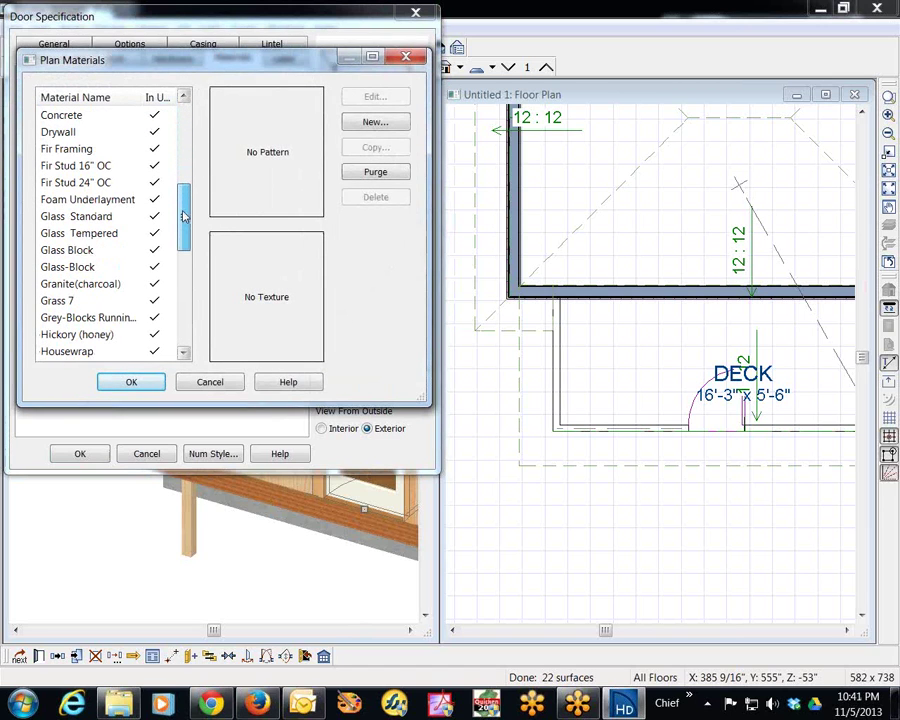
click(86, 251)
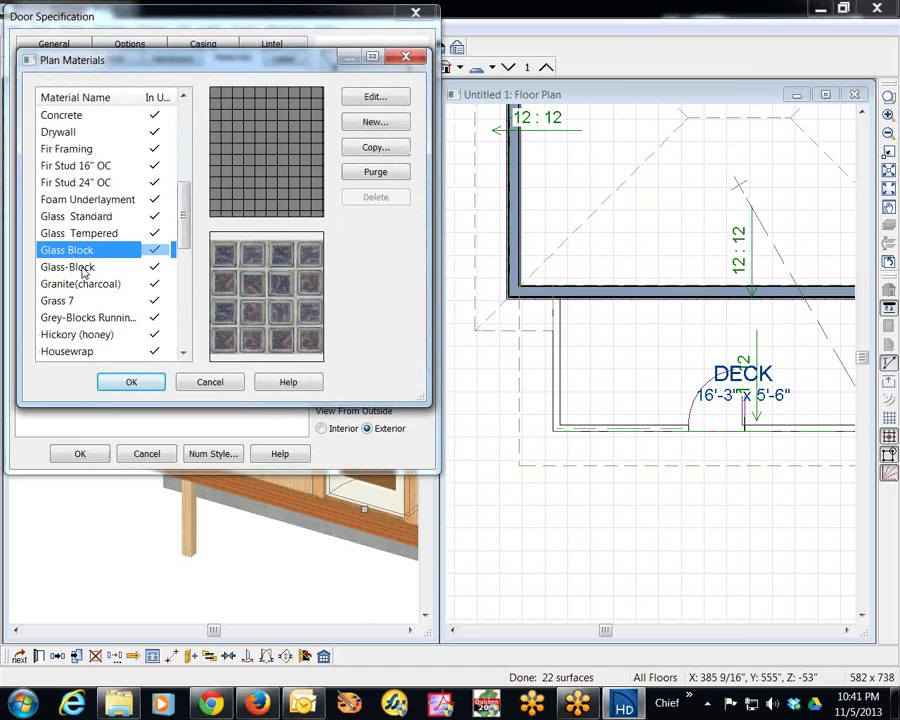
click(84, 268)
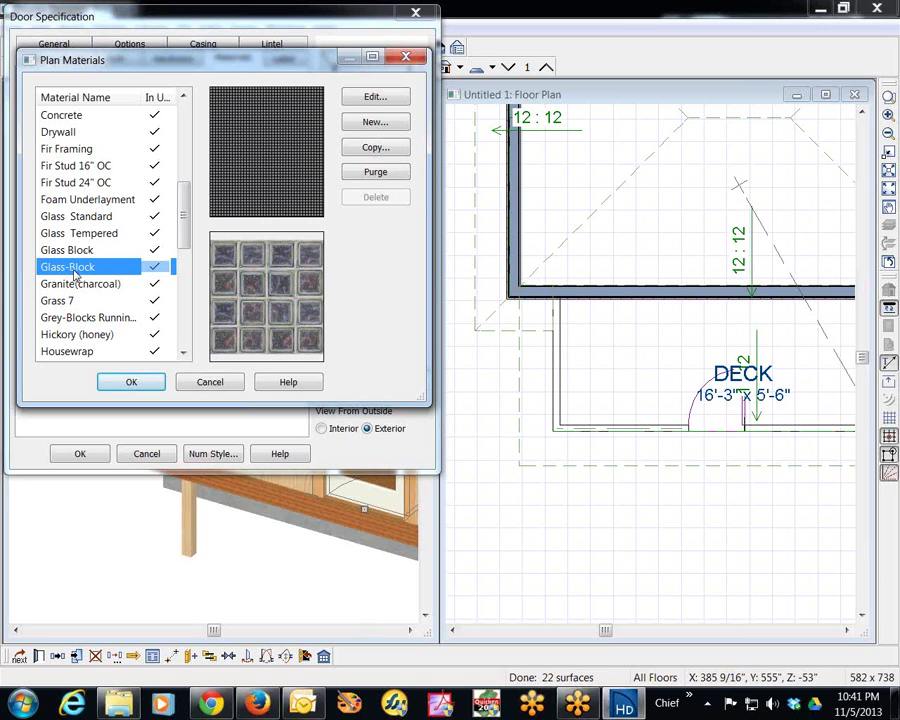
click(131, 388)
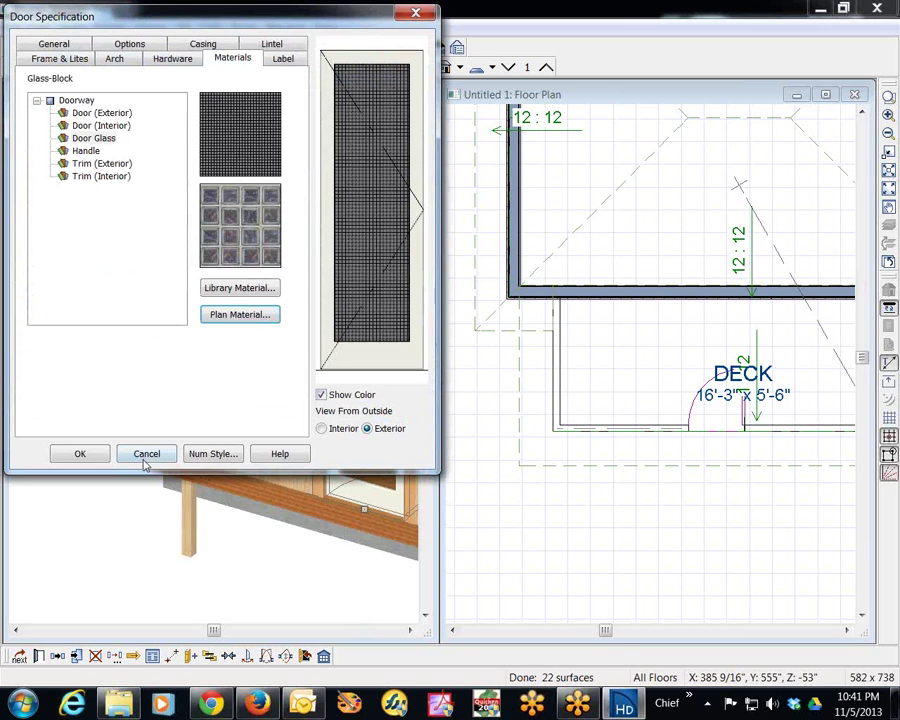
click(105, 453)
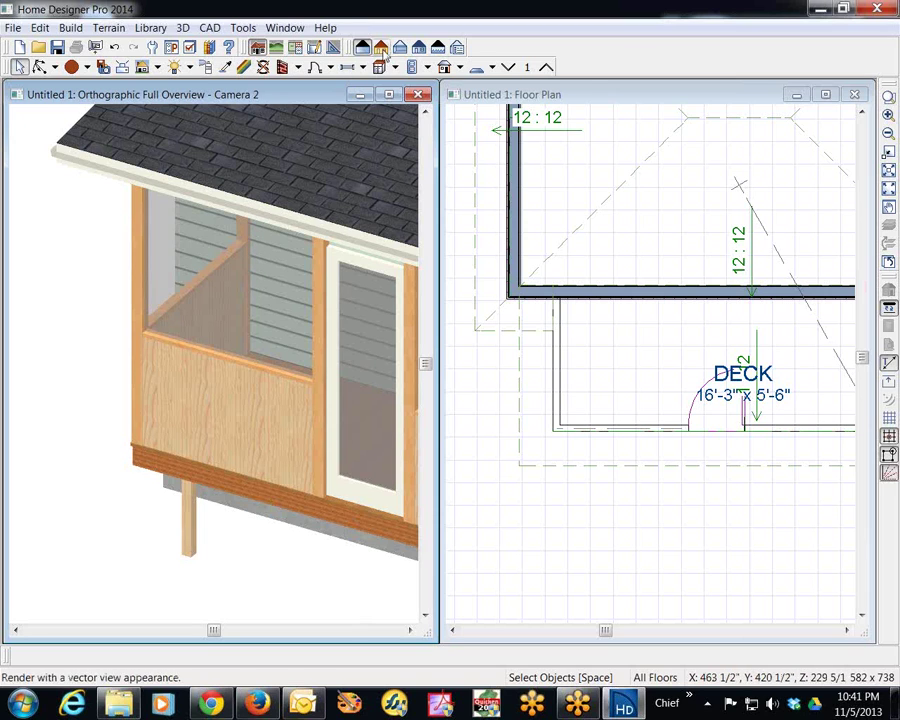
Switch the 3D view to Vector View so the porch panel and door show as mesh
click(265, 47)
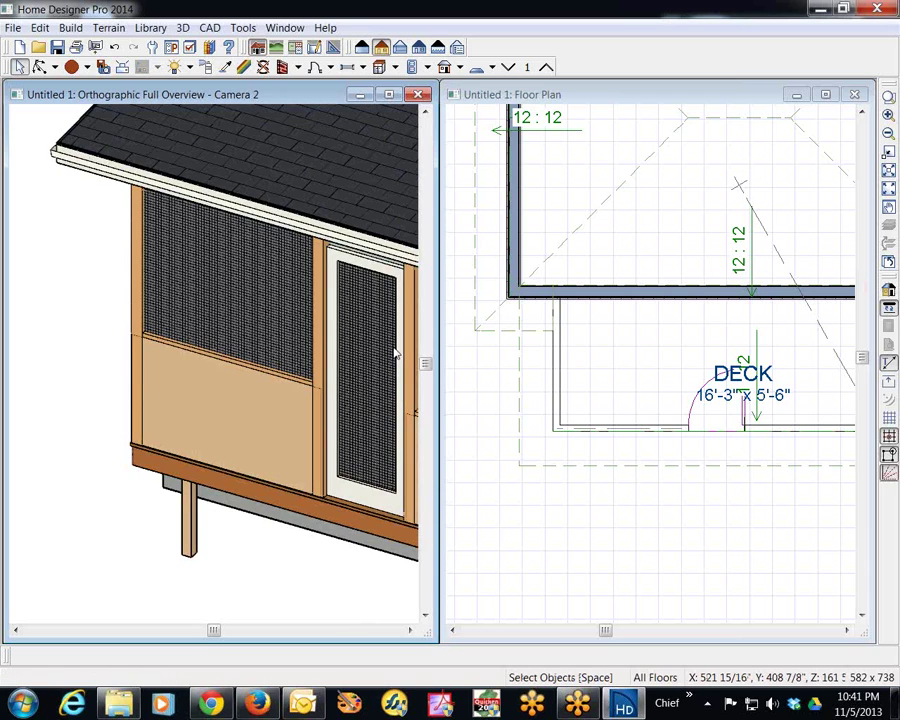